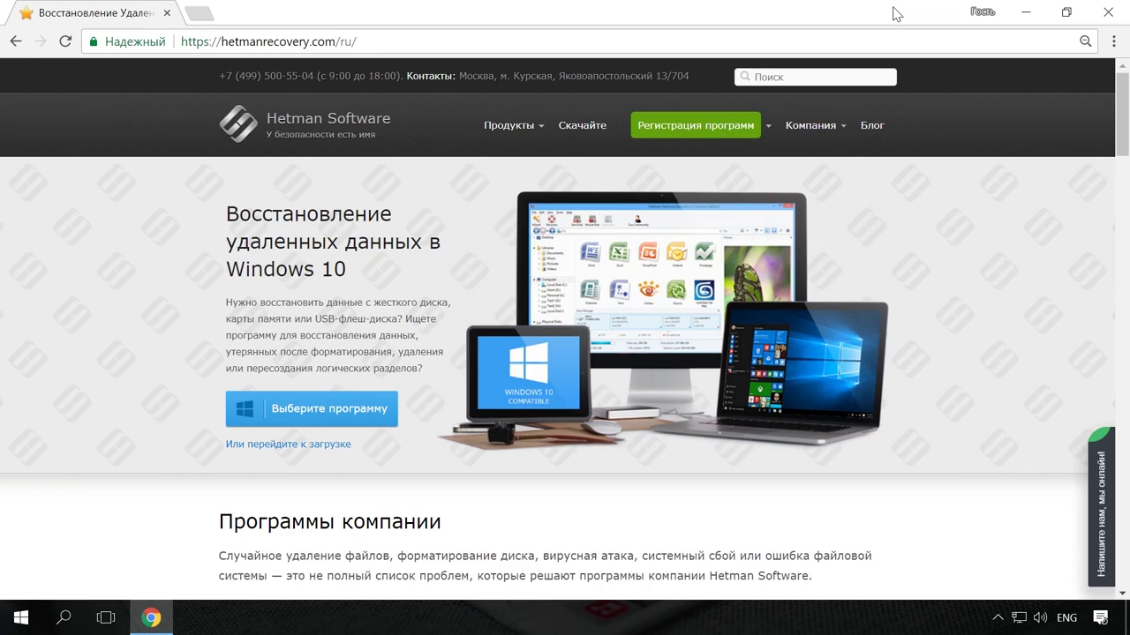
- Open the Partition Recovery product page on the Hetman Software site and look over its description
{"action": "mouse_move", "coordinate": [539, 130]}
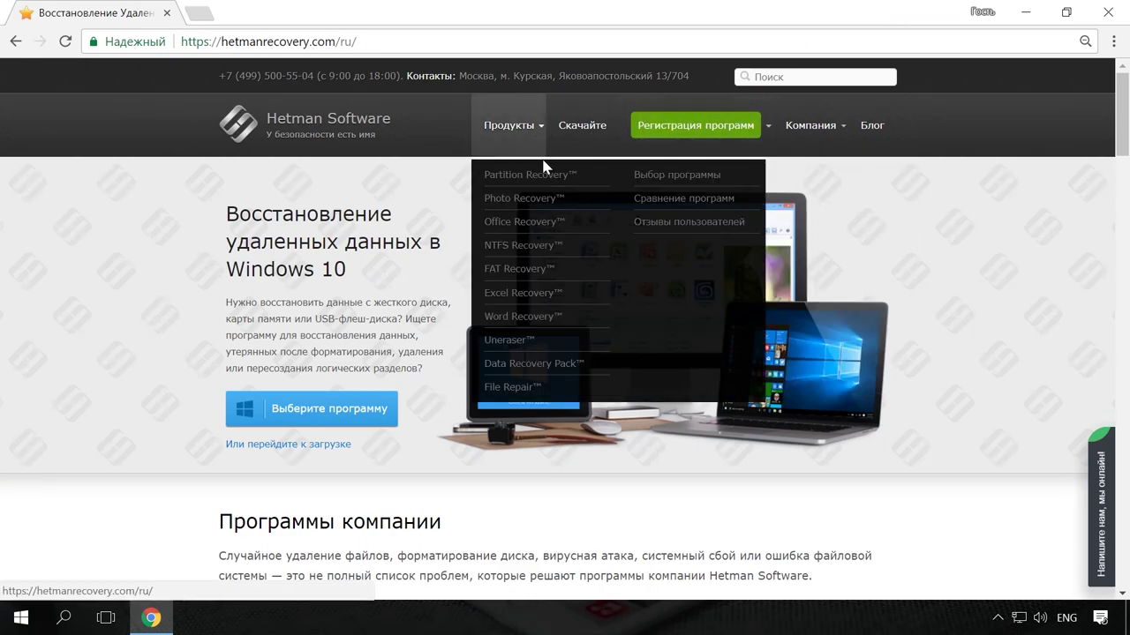
{"action": "left_click", "coordinate": [556, 176]}
{"action": "scroll", "coordinate": [562, 194], "scroll_direction": "down", "scroll_amount": 2}
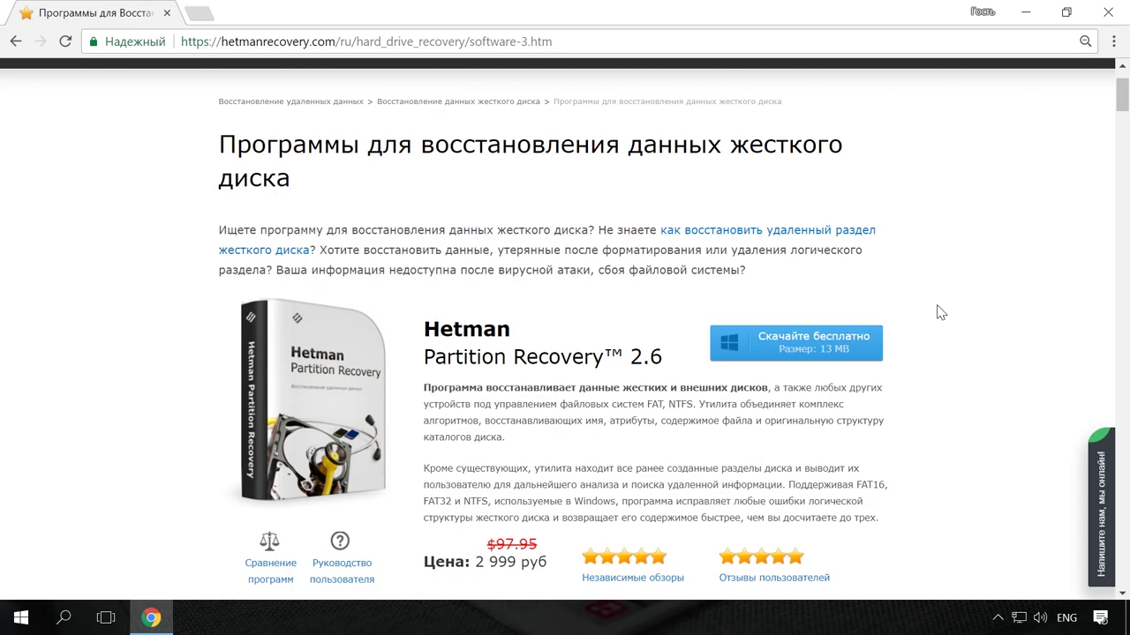
{"action": "scroll", "coordinate": [938, 305], "scroll_direction": "up", "scroll_amount": 2}
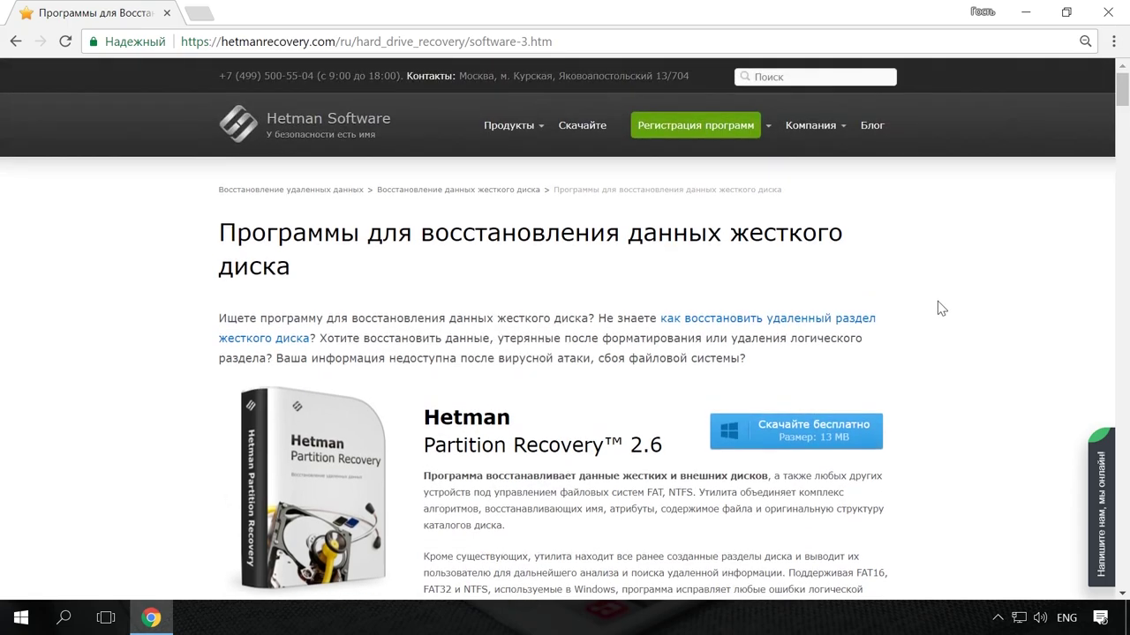
- Open the blog article "Как быстро найти файлы на компьютере с Windows", skim it, and open the site's online chat
{"action": "left_click", "coordinate": [875, 128]}
{"action": "scroll", "coordinate": [943, 178], "scroll_direction": "down", "scroll_amount": 10}
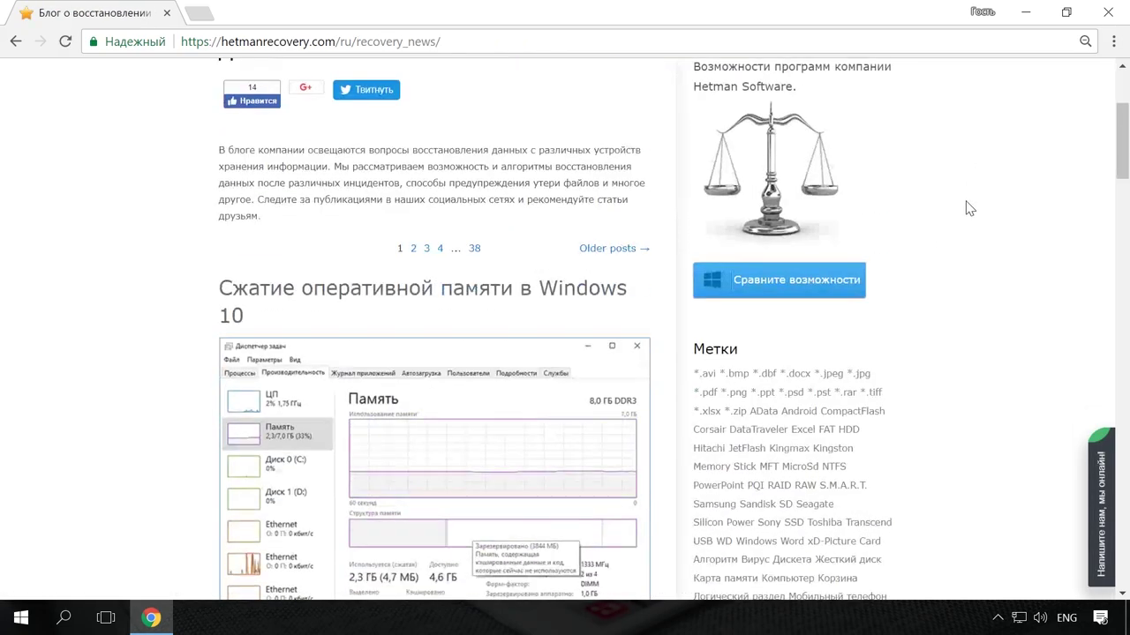
{"action": "scroll", "coordinate": [971, 236], "scroll_direction": "down", "scroll_amount": 4}
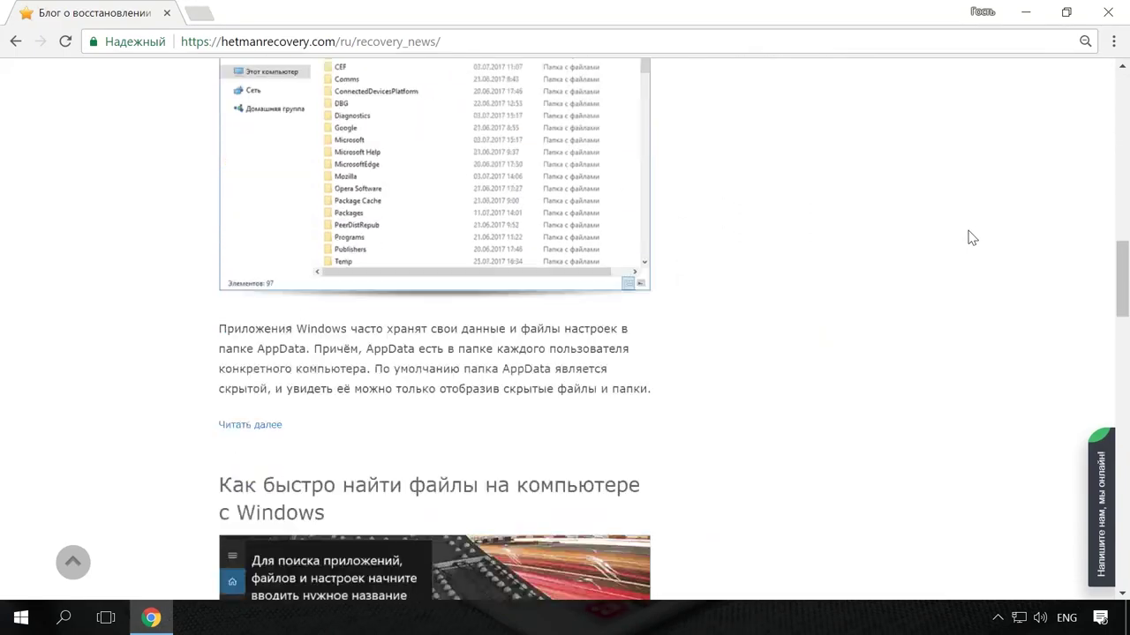
{"action": "left_click", "coordinate": [605, 291]}
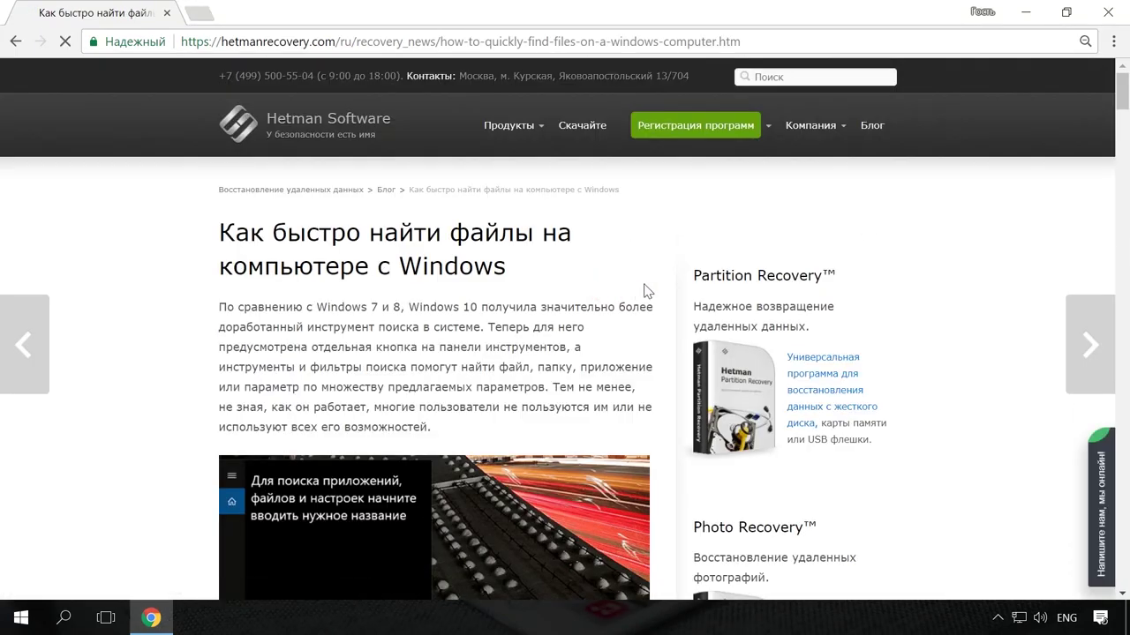
{"action": "scroll", "coordinate": [656, 284], "scroll_direction": "down", "scroll_amount": 6}
{"action": "scroll", "coordinate": [656, 284], "scroll_direction": "up", "scroll_amount": 7}
{"action": "left_click", "coordinate": [1099, 496]}
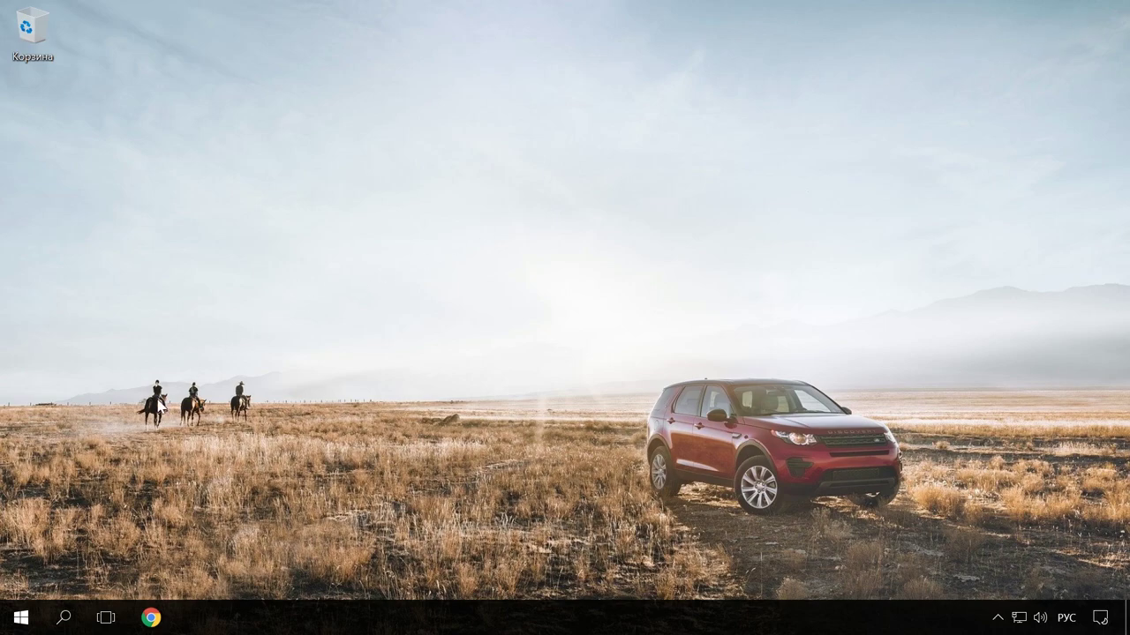
- Open the Windows "О системе" settings page and review the computer's specifications
{"action": "right_click", "coordinate": [27, 616]}
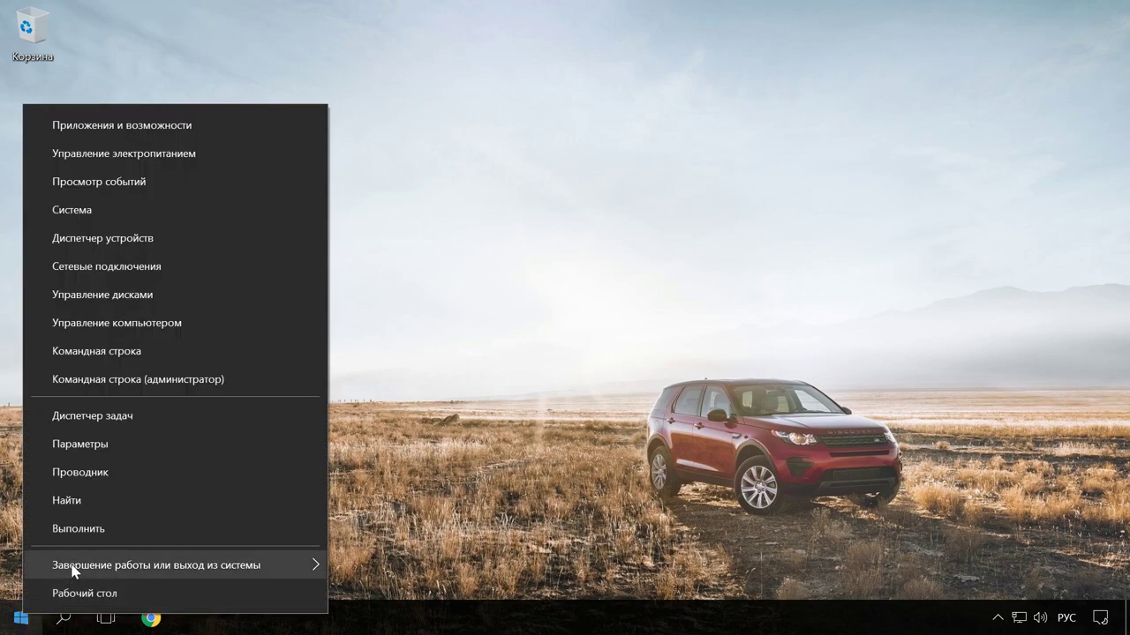
{"action": "left_click", "coordinate": [143, 213]}
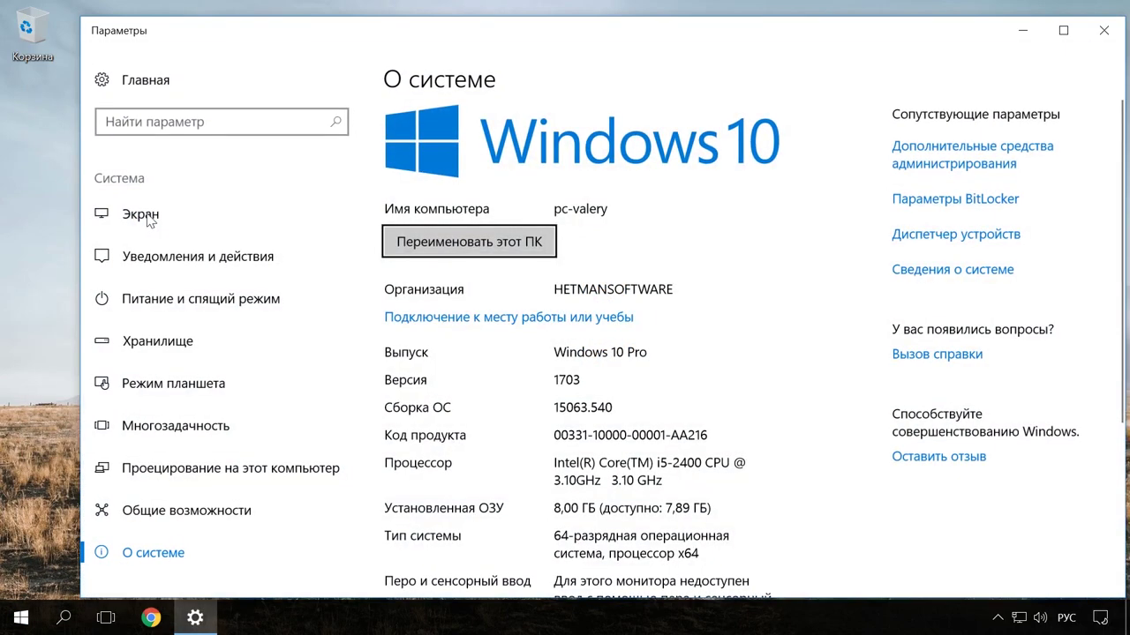
{"action": "left_click_drag", "start_coordinate": [449, 41], "coordinate": [432, 26]}
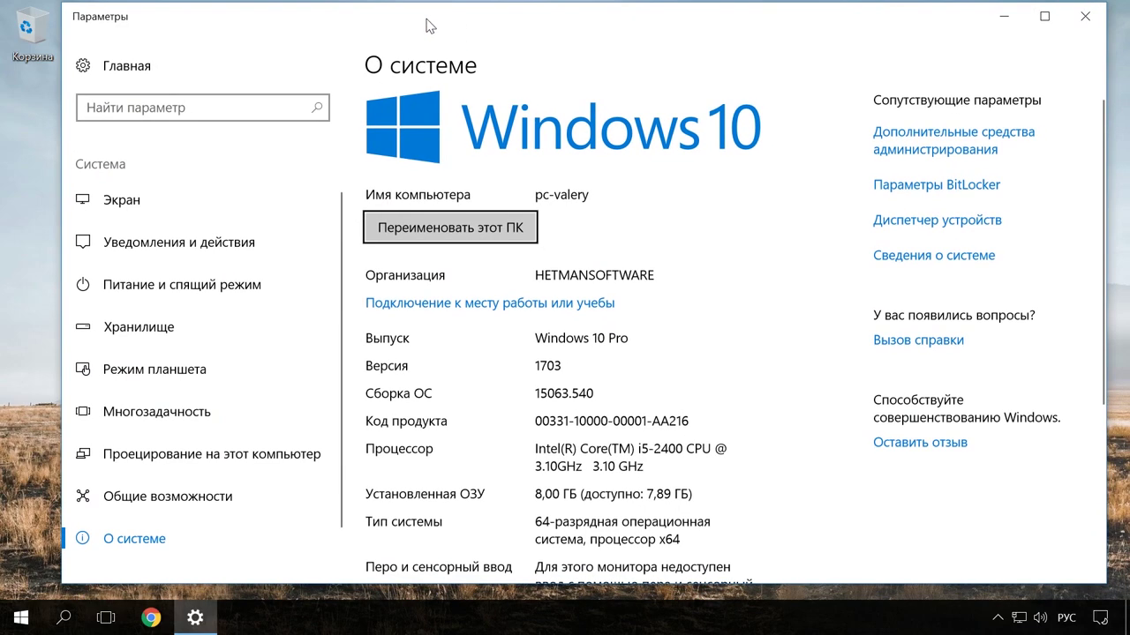
{"action": "scroll", "coordinate": [673, 298], "scroll_direction": "down", "scroll_amount": 3}
{"action": "scroll", "coordinate": [676, 292], "scroll_direction": "up", "scroll_amount": 2}
- Check the processor, memory and system type in the properties of "Этот компьютер", and close all open windows
{"action": "key", "text": "super+e"}
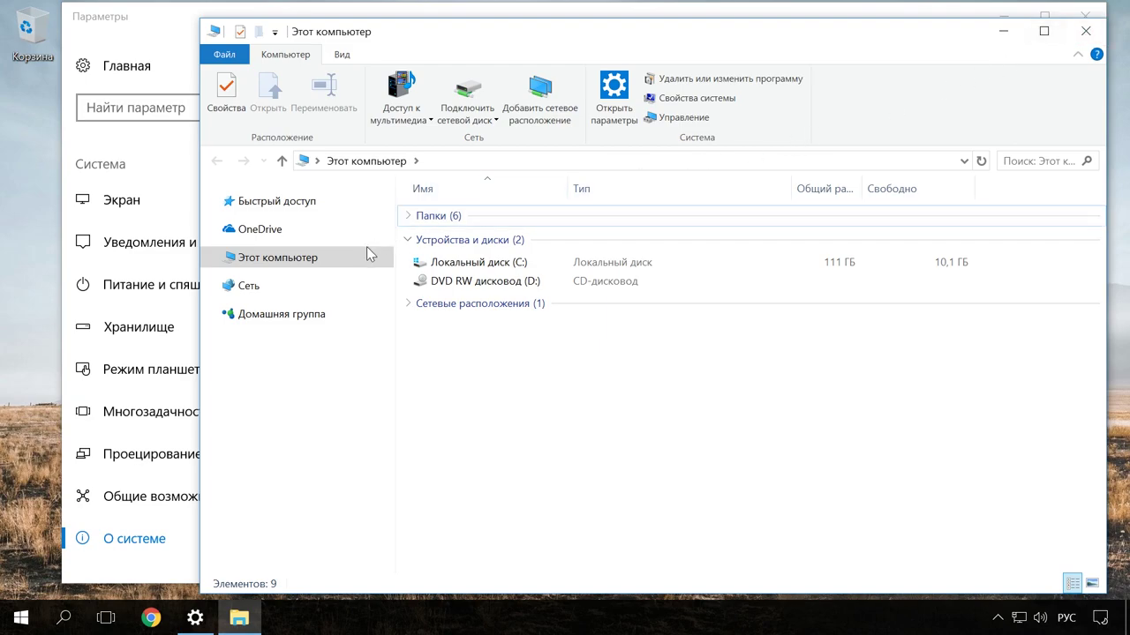
{"action": "right_click", "coordinate": [310, 261]}
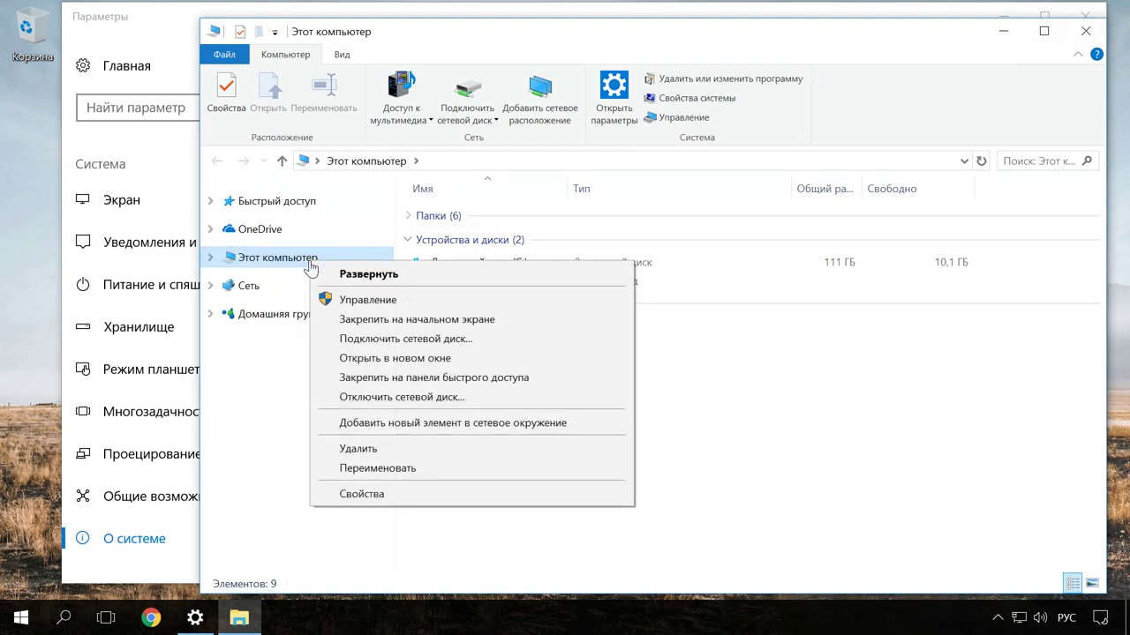
{"action": "left_click", "coordinate": [404, 495]}
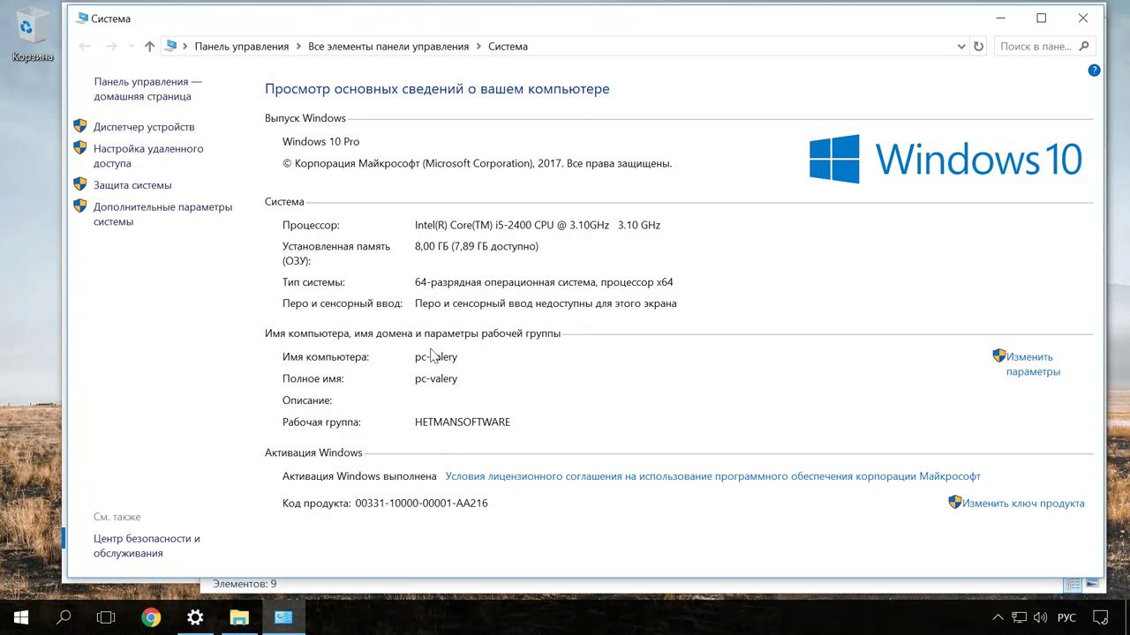
{"action": "left_click", "coordinate": [417, 278]}
{"action": "left_click", "coordinate": [1080, 21]}
{"action": "left_click", "coordinate": [1086, 21]}
{"action": "left_click", "coordinate": [1085, 18]}
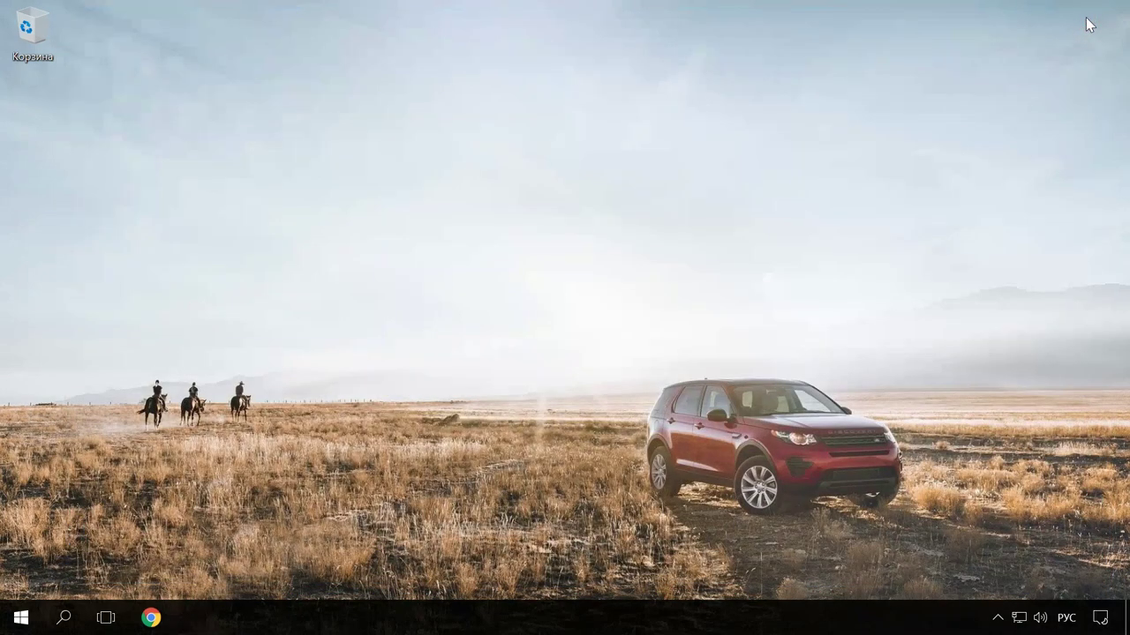
- Check the free space on local disk C: in File Explorer and close the window
{"action": "key", "text": "super+e"}
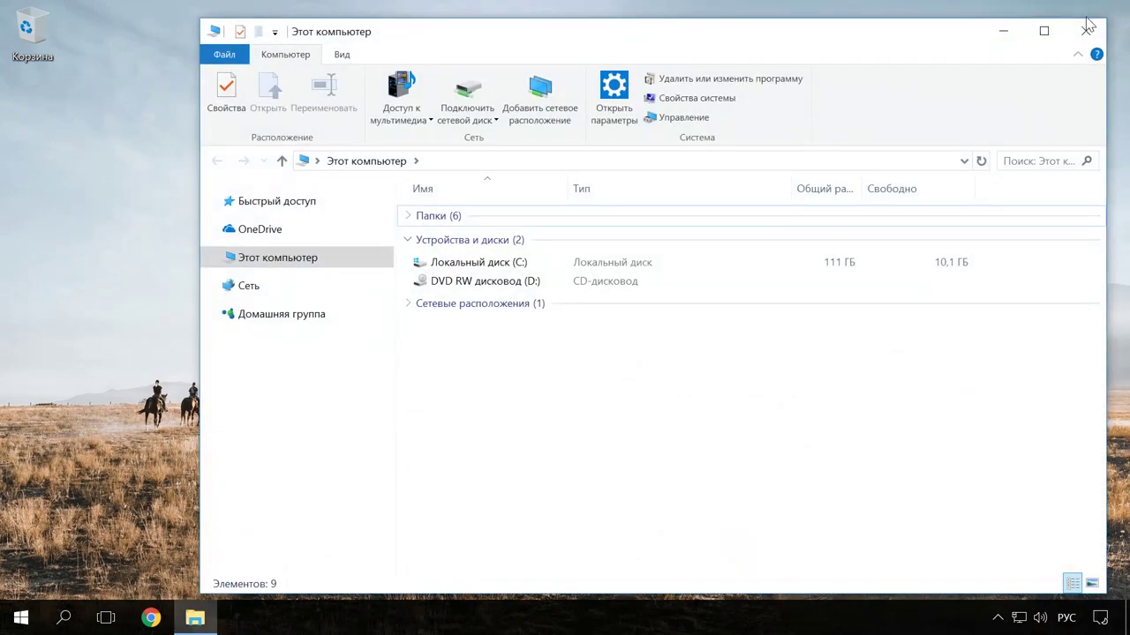
{"action": "left_click", "coordinate": [491, 265]}
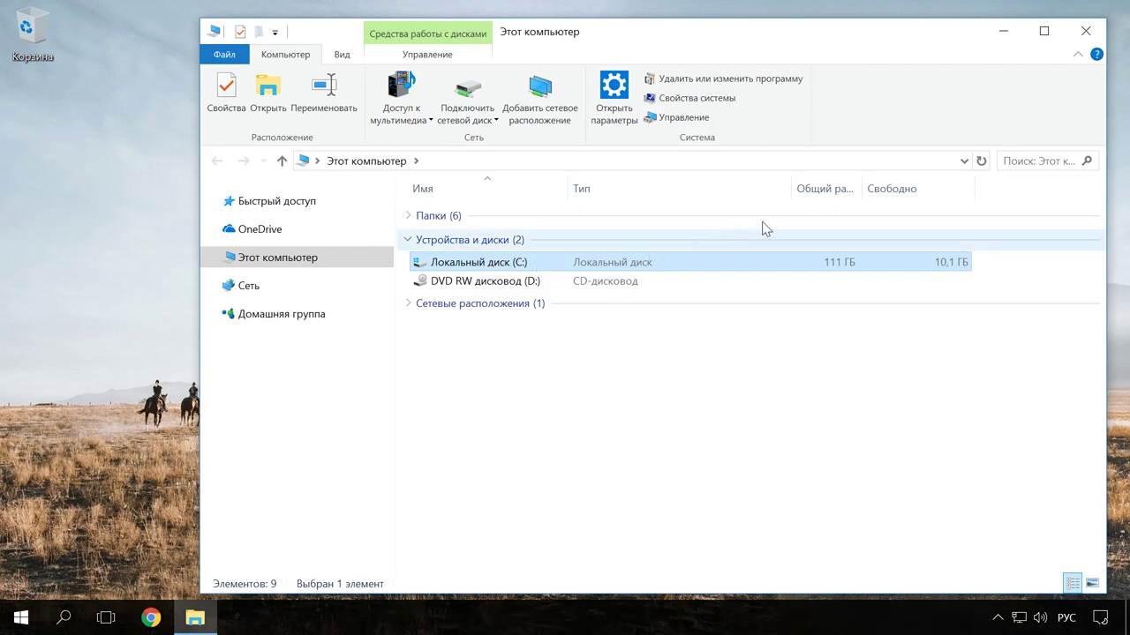
{"action": "left_click", "coordinate": [1092, 34]}
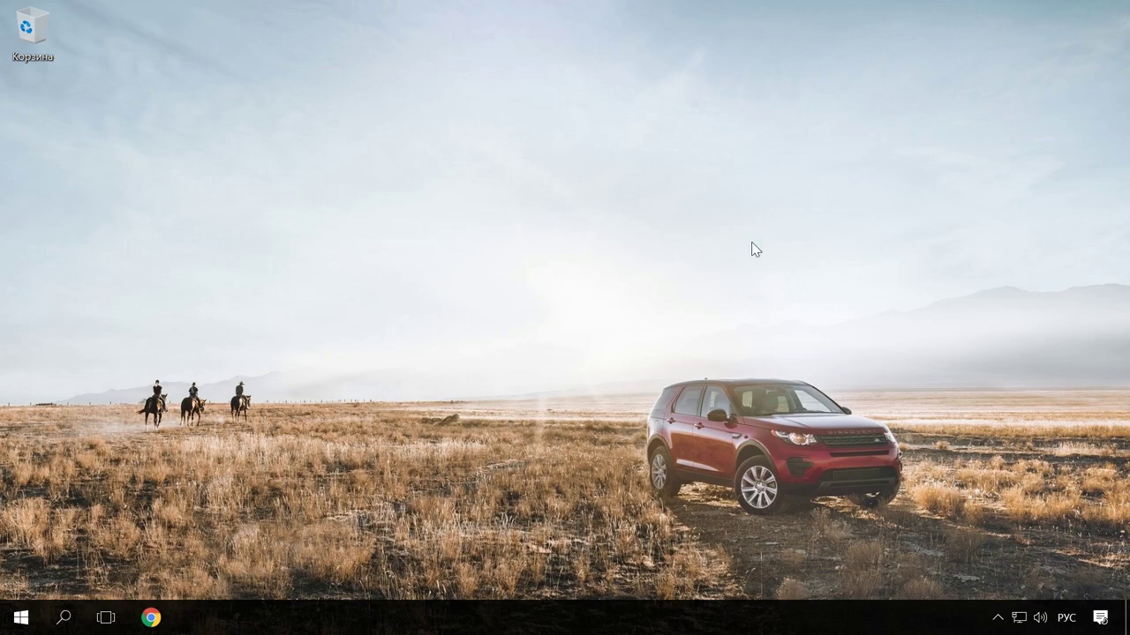
- Find the Control Panel by searching for "панель" and open the system restore configuration from "Восстановление"
{"action": "left_click", "coordinate": [75, 622]}
{"action": "type", "text": "панель"}
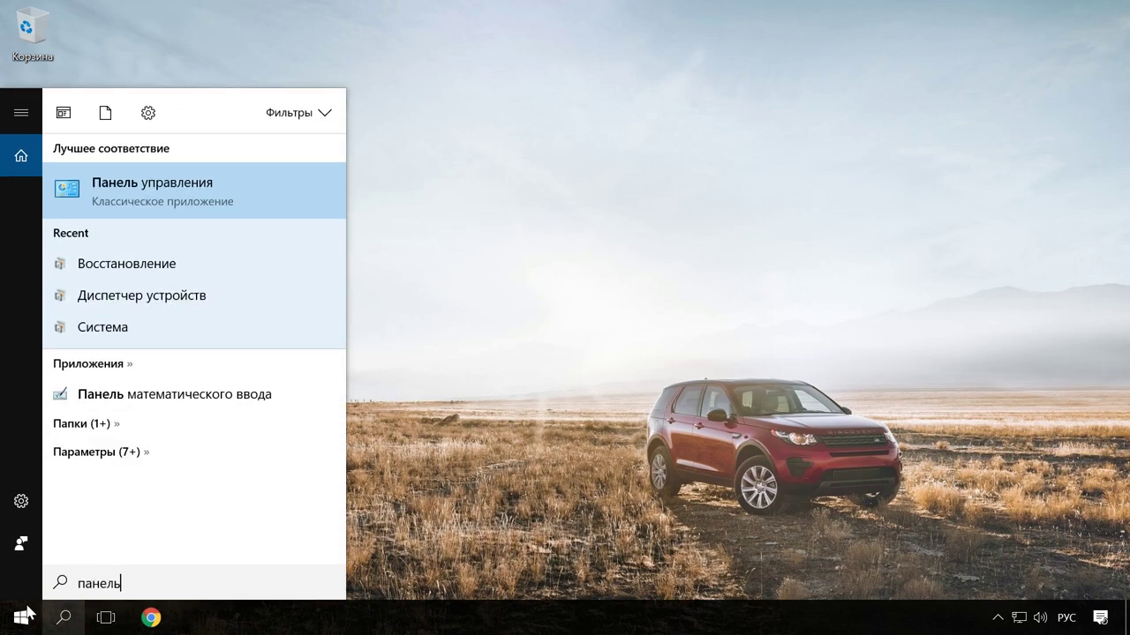
{"action": "left_click", "coordinate": [247, 193]}
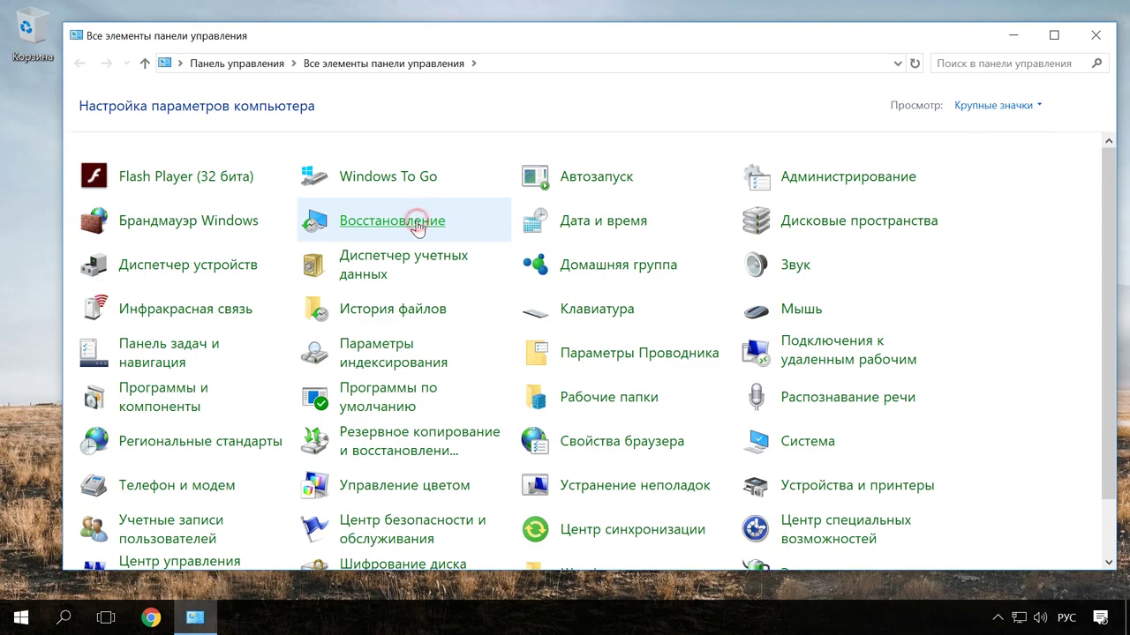
{"action": "left_click", "coordinate": [412, 225]}
{"action": "left_click", "coordinate": [424, 247]}
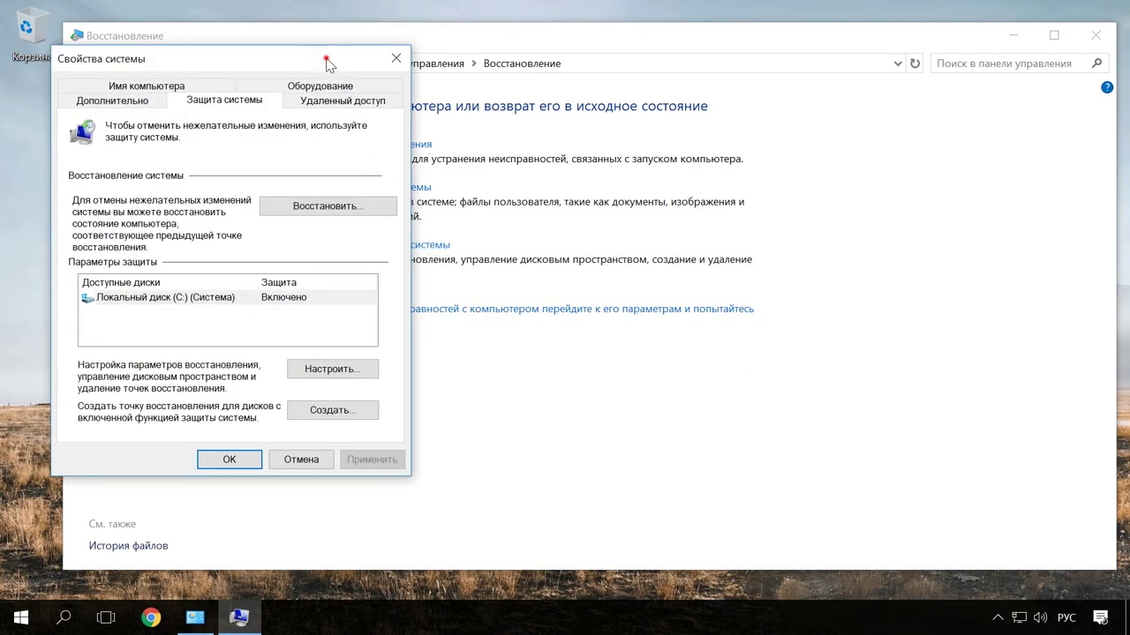
{"action": "left_click_drag", "start_coordinate": [328, 62], "coordinate": [698, 62]}
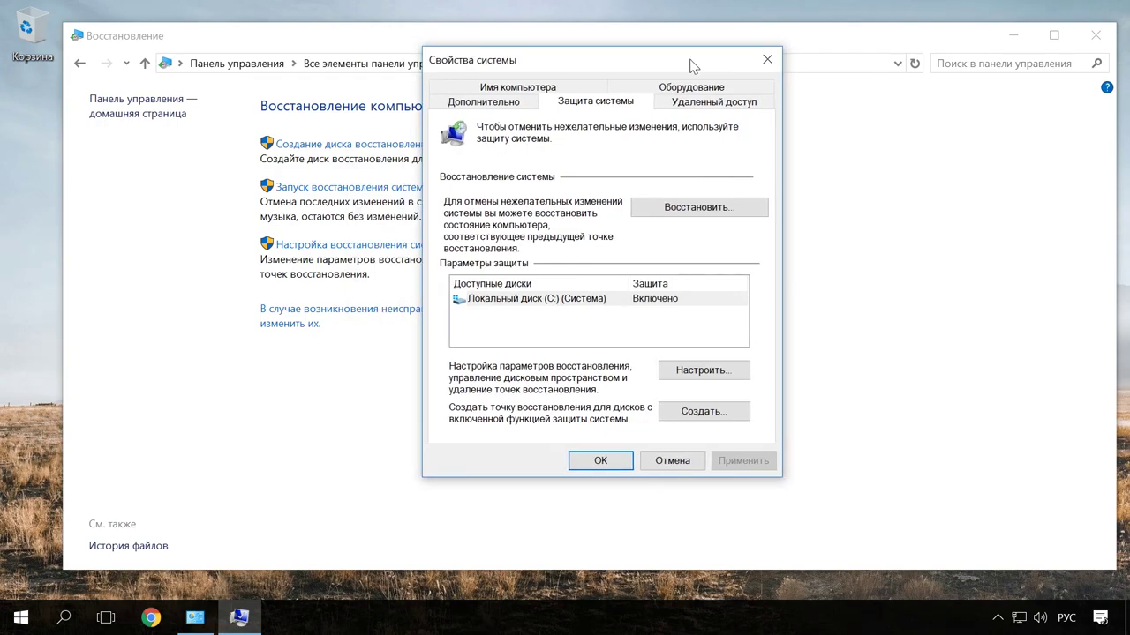
- Delete all restore points for local disk C: in its system protection settings
{"action": "left_click", "coordinate": [716, 376]}
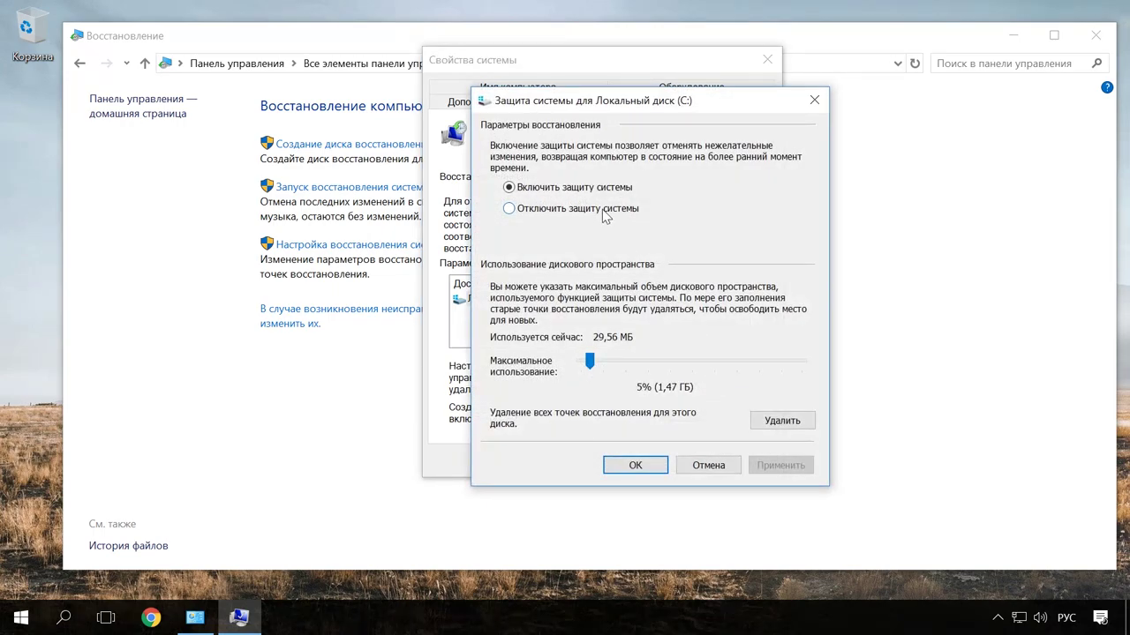
{"action": "left_click", "coordinate": [783, 421]}
{"action": "left_click", "coordinate": [738, 335]}
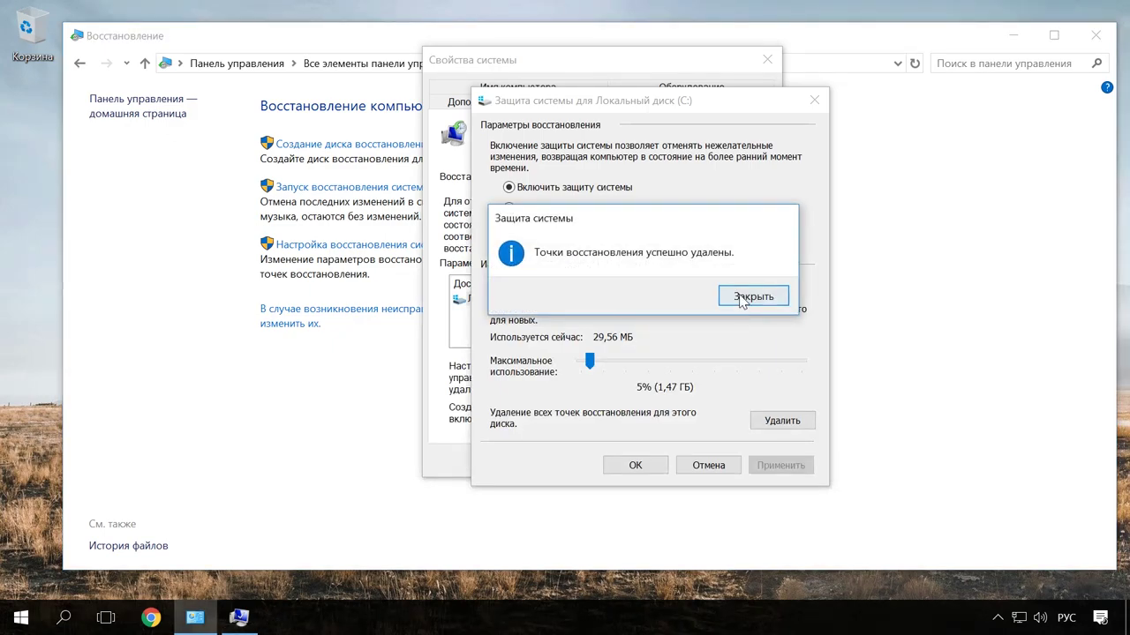
{"action": "left_click", "coordinate": [742, 296]}
- Disable system protection for local disk C:, apply the change, and close the restore windows
{"action": "left_click", "coordinate": [610, 211]}
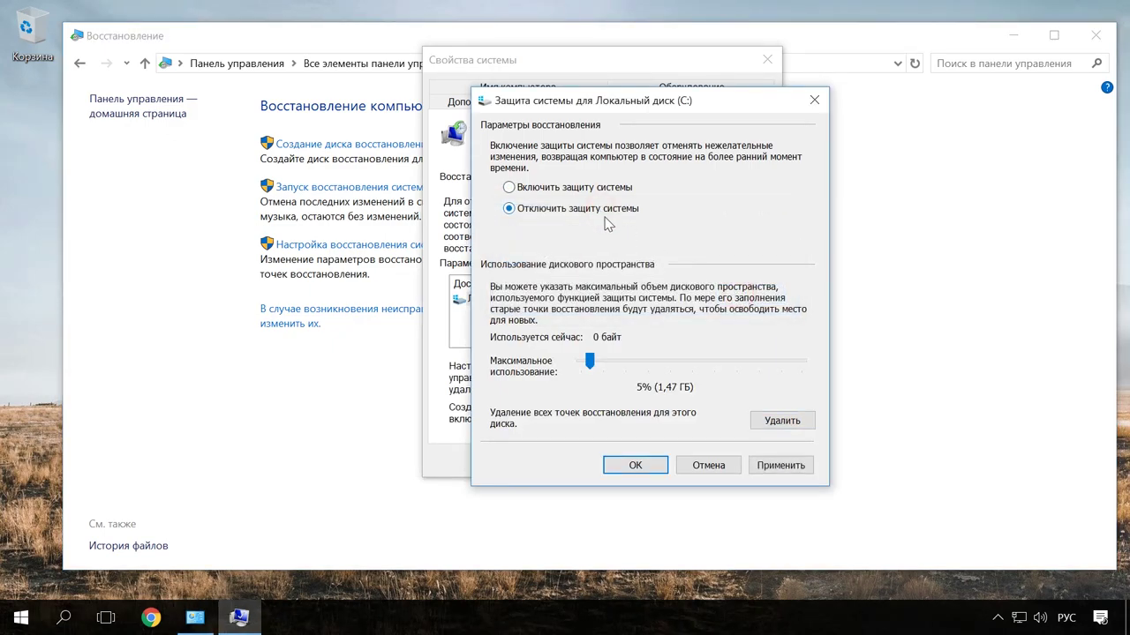
{"action": "left_click", "coordinate": [780, 466]}
{"action": "left_click", "coordinate": [694, 345]}
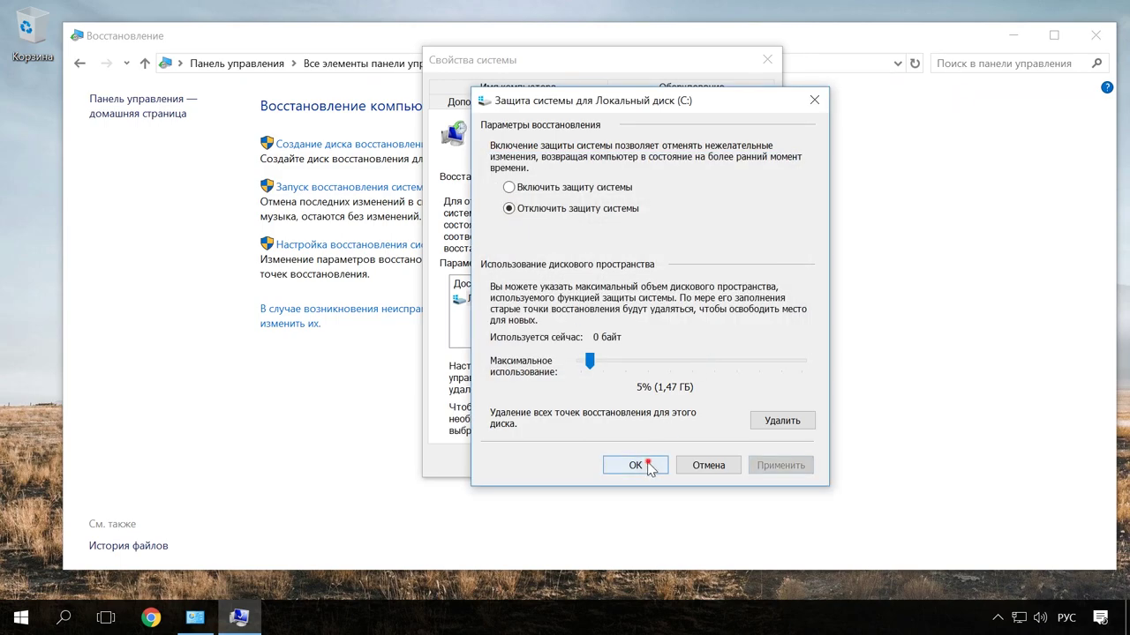
{"action": "left_click", "coordinate": [651, 466]}
{"action": "left_click", "coordinate": [617, 463]}
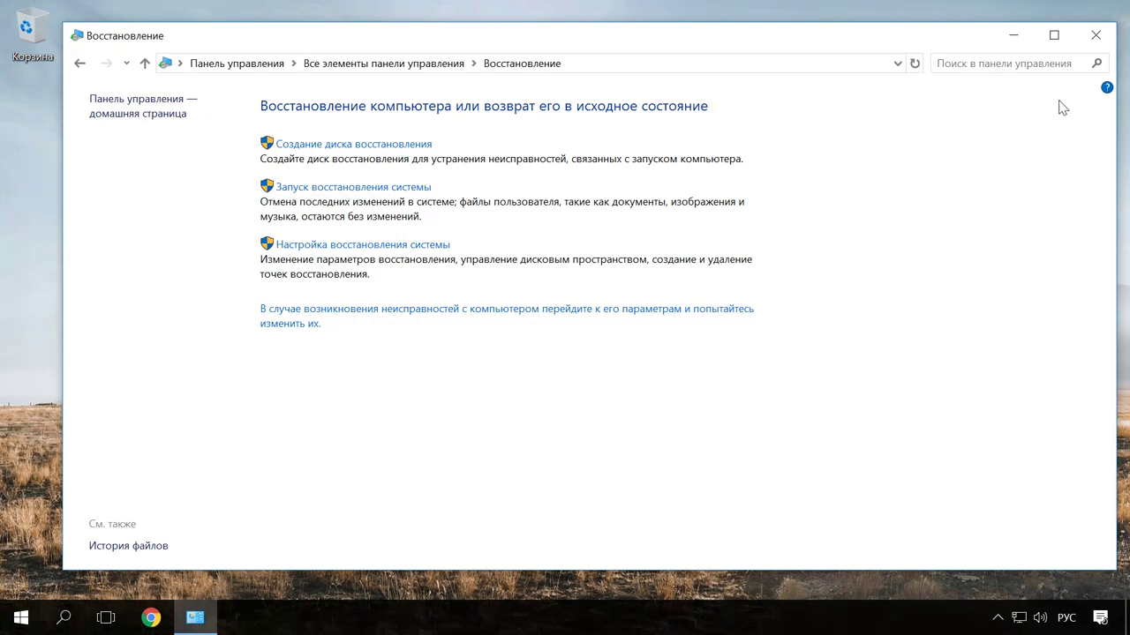
{"action": "left_click", "coordinate": [1096, 35]}
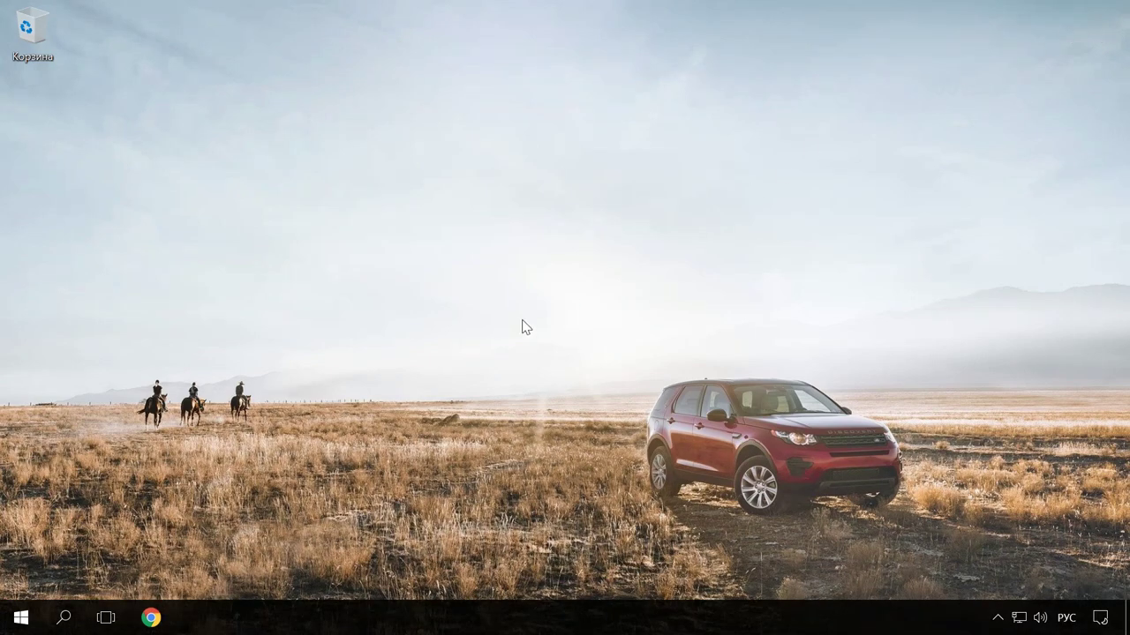
- Set the power plan to "Высокая производительность" in the Control Panel's "Электропитание" and close the window
{"action": "left_click", "coordinate": [64, 617]}
{"action": "type", "text": "панель"}
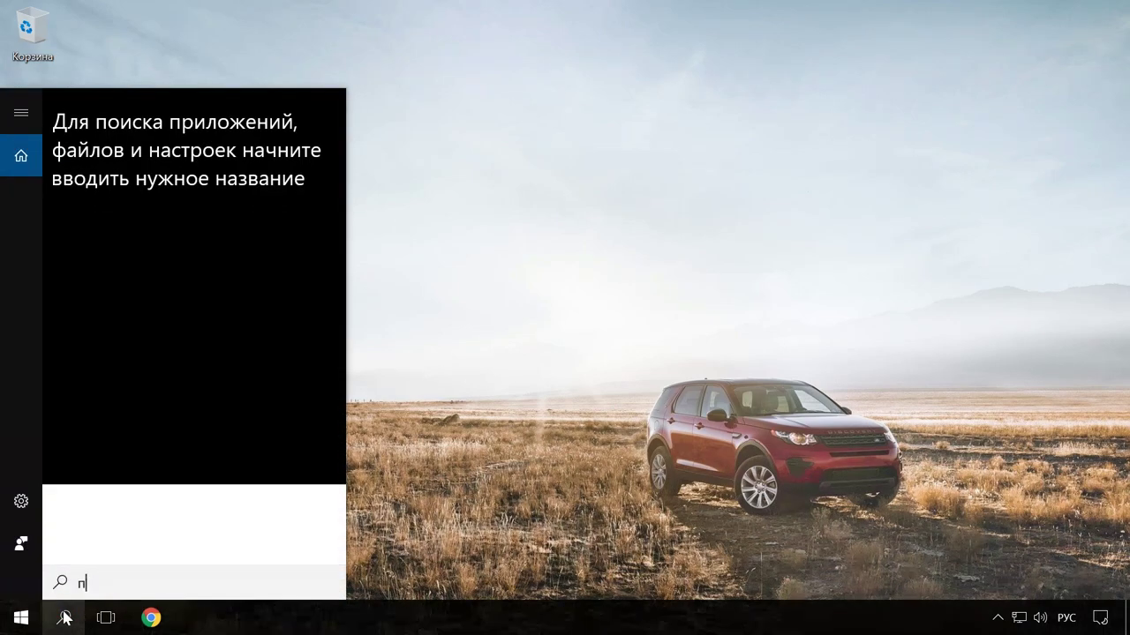
{"action": "left_click", "coordinate": [153, 190]}
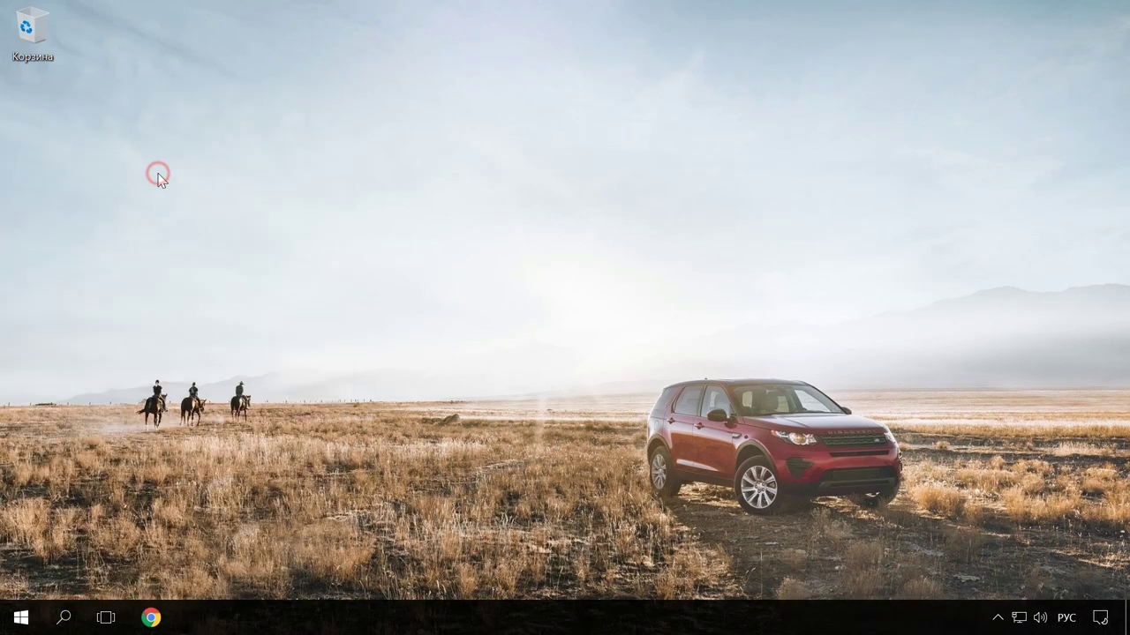
{"action": "scroll", "coordinate": [503, 481], "scroll_direction": "down", "scroll_amount": 1}
{"action": "left_click", "coordinate": [607, 556]}
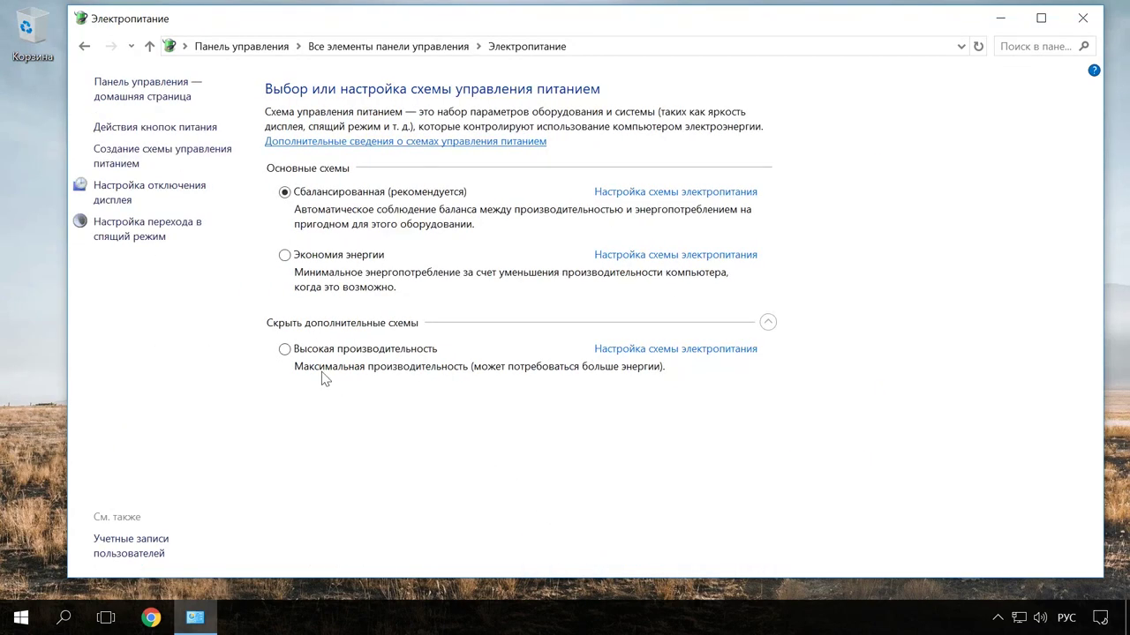
{"action": "left_click", "coordinate": [284, 349]}
{"action": "left_click", "coordinate": [1086, 20]}
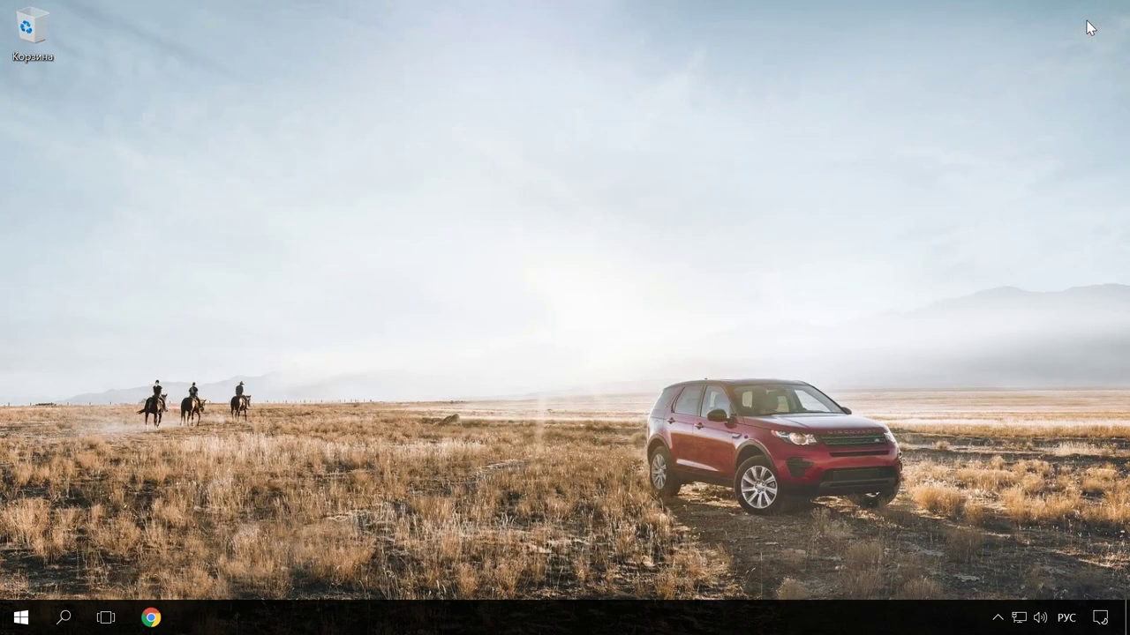
- Search for "панель" and open the advanced system settings from the Control Panel's "Система" page
{"action": "left_click", "coordinate": [62, 618]}
{"action": "type", "text": "панель"}
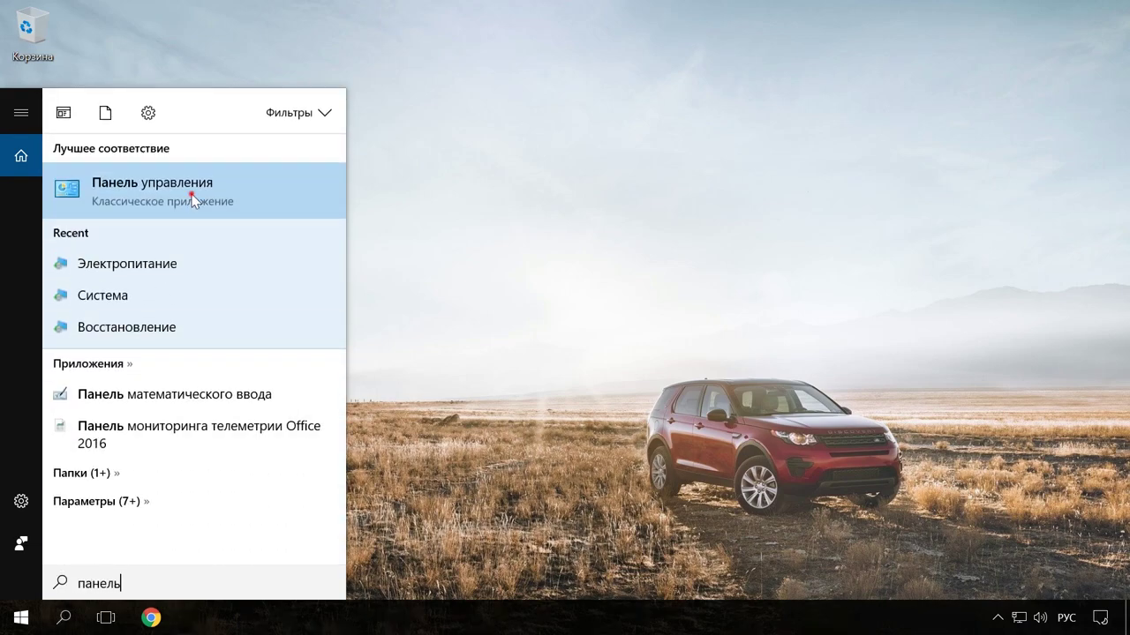
{"action": "key", "text": "Return"}
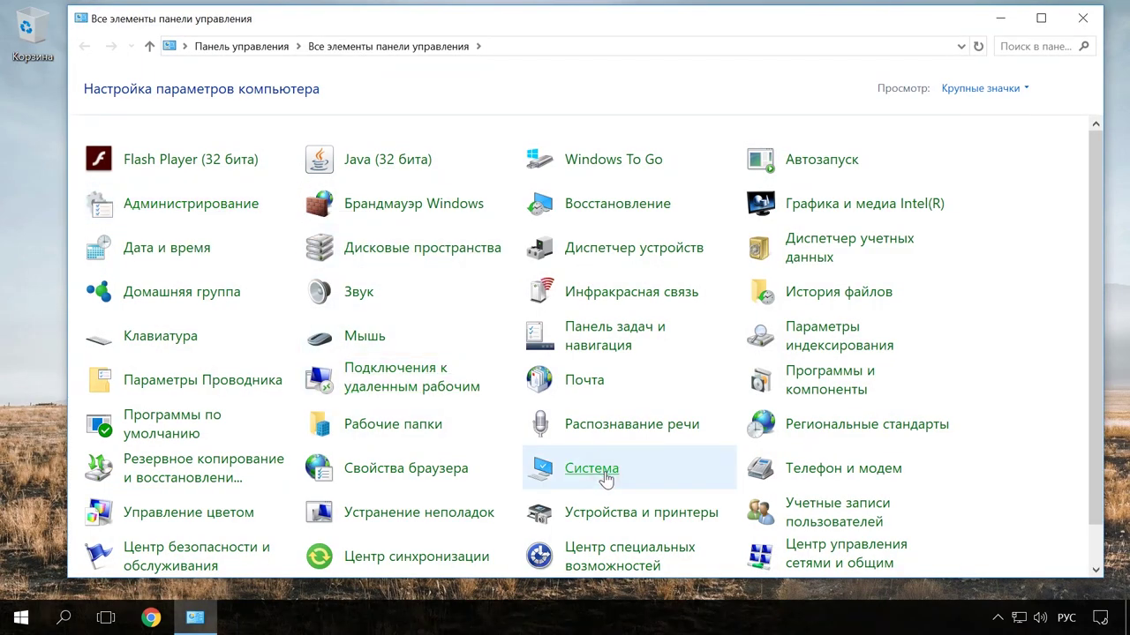
{"action": "left_click", "coordinate": [602, 467]}
{"action": "left_click", "coordinate": [158, 210]}
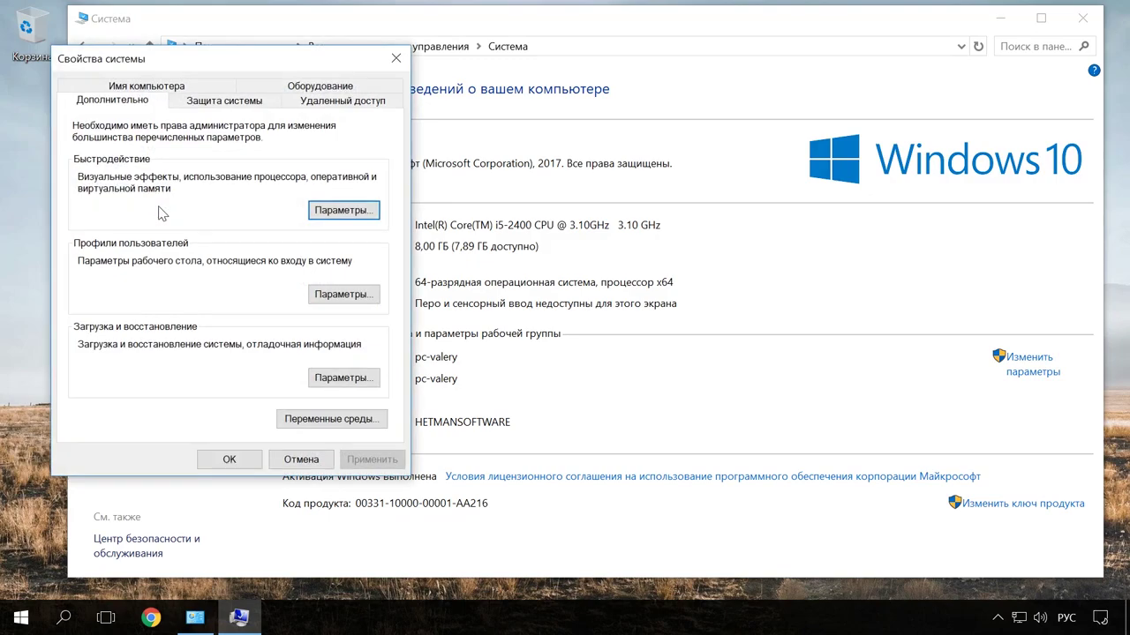
{"action": "left_click_drag", "start_coordinate": [220, 59], "coordinate": [419, 58]}
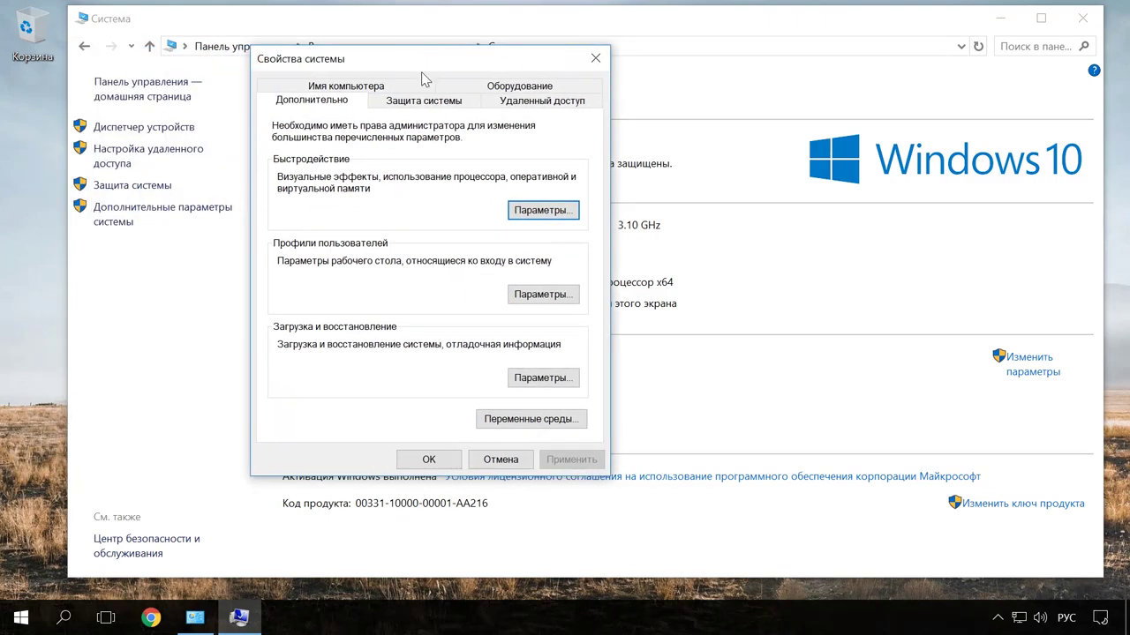
- Open the virtual memory settings from the advanced performance options
{"action": "left_click", "coordinate": [536, 212]}
{"action": "left_click", "coordinate": [538, 58]}
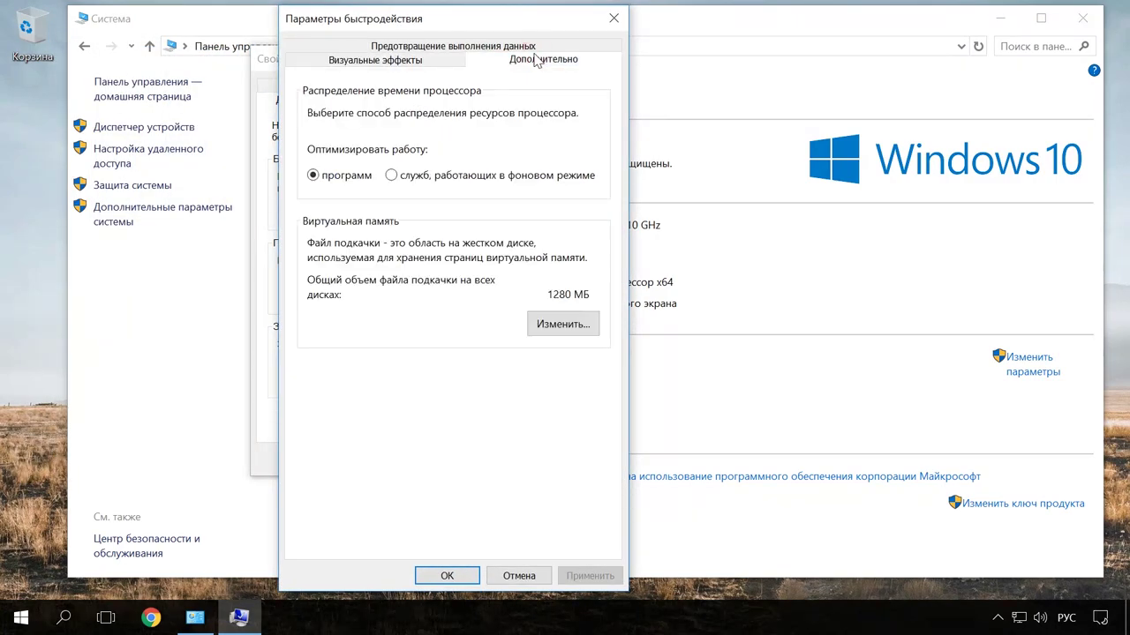
{"action": "left_click", "coordinate": [571, 324]}
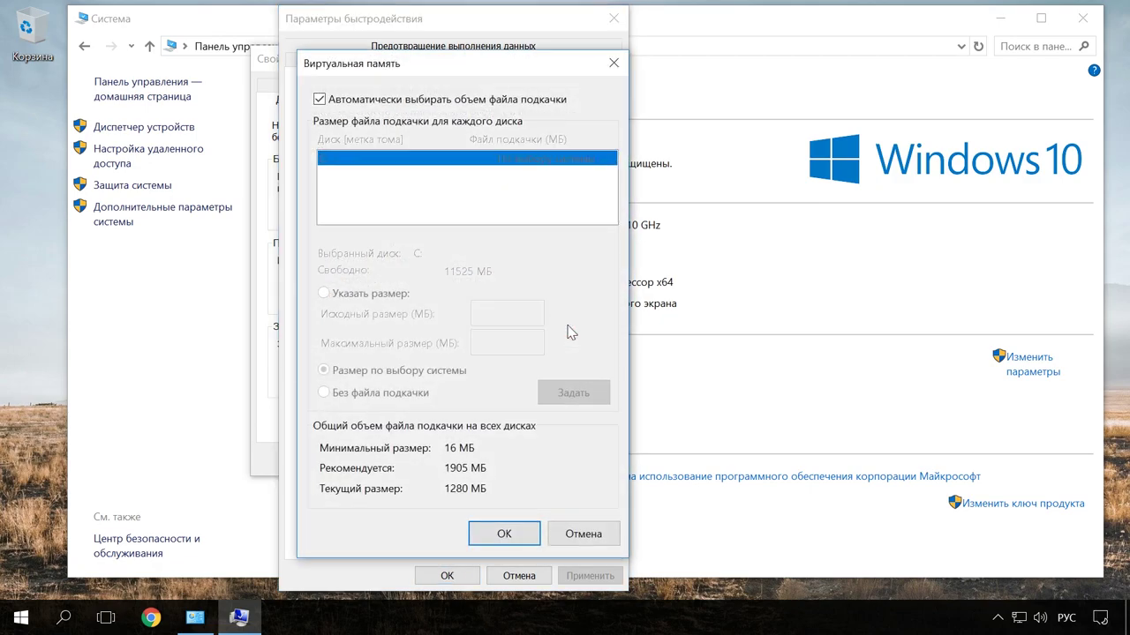
- Try replacing automatic paging file management on drive C: with a custom initial and maximum size of 2000 MB
{"action": "left_click", "coordinate": [319, 99]}
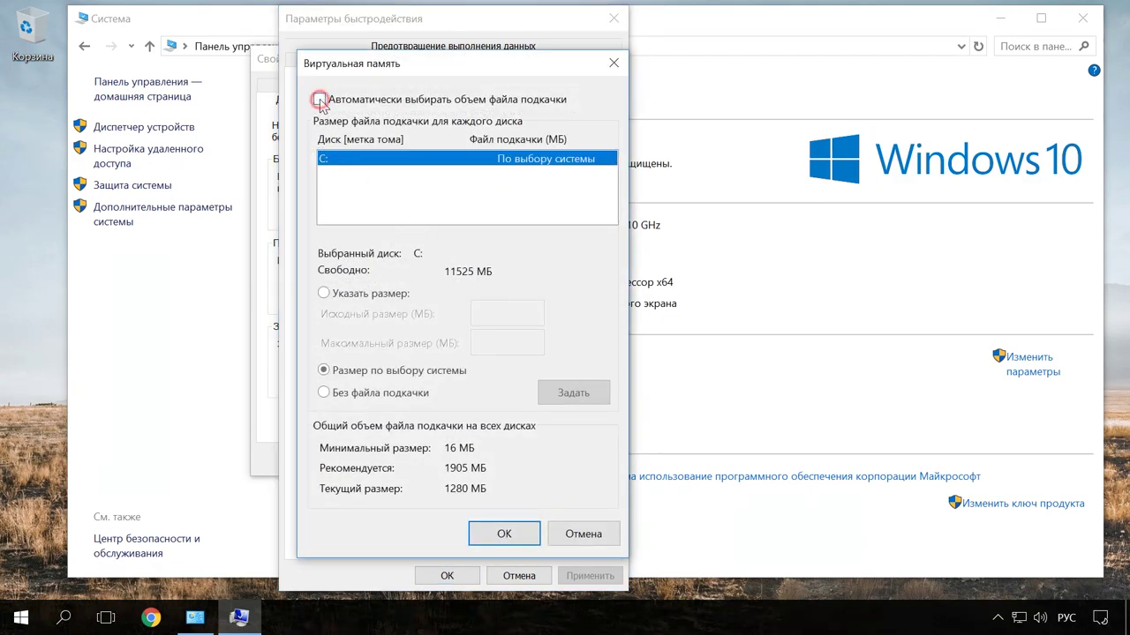
{"action": "left_click", "coordinate": [324, 293]}
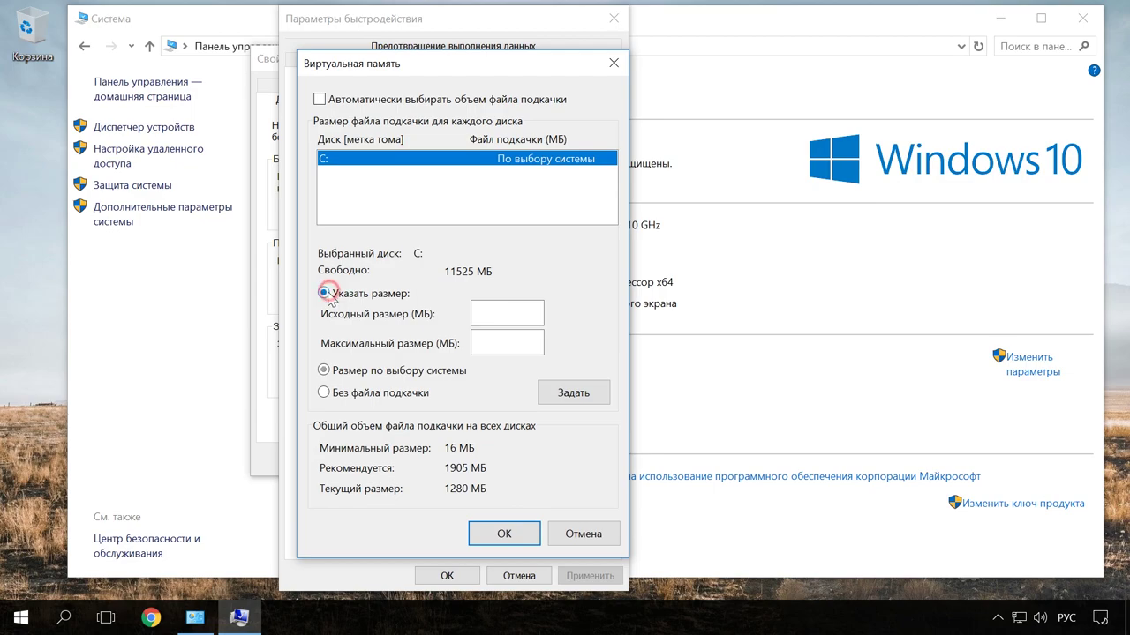
{"action": "left_click", "coordinate": [483, 313]}
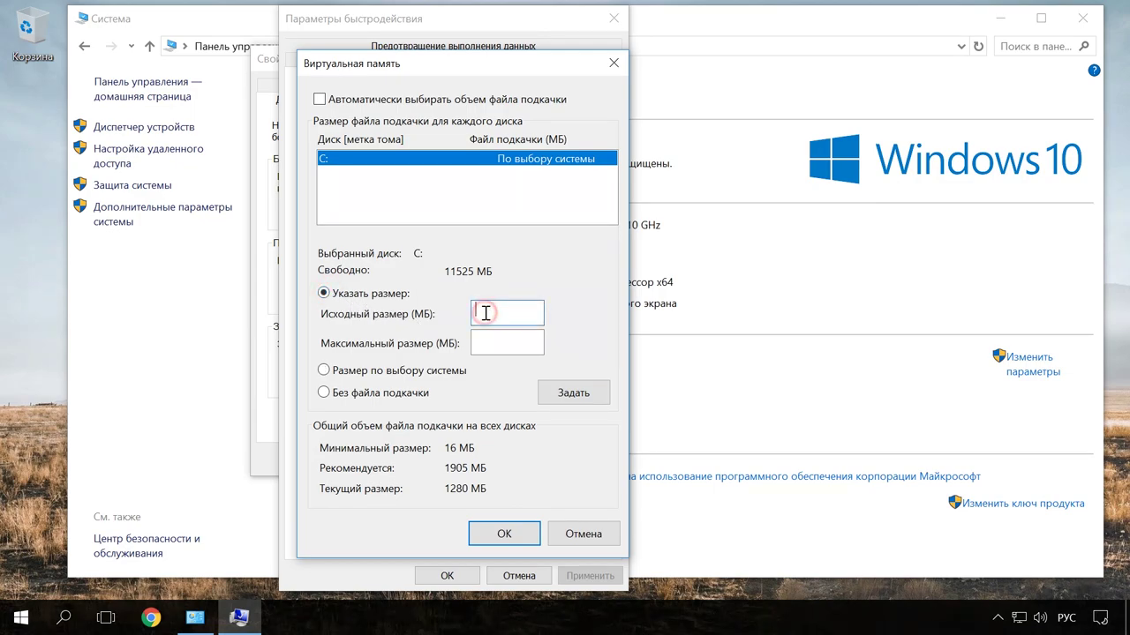
{"action": "left_click", "coordinate": [491, 342]}
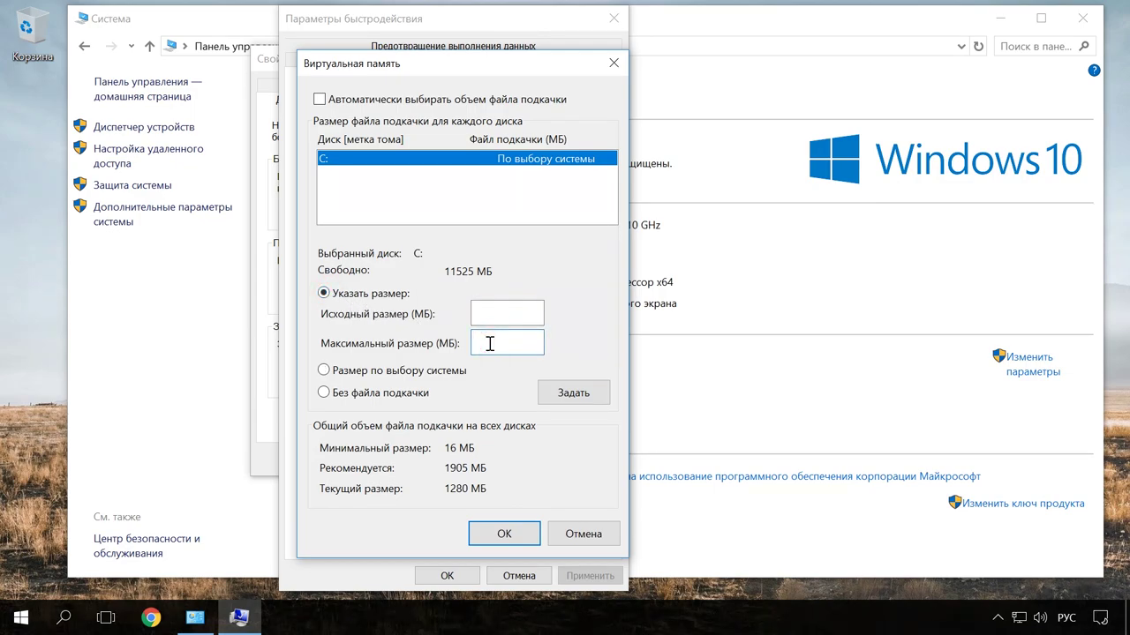
{"action": "left_click", "coordinate": [494, 313]}
{"action": "type", "text": "2000"}
{"action": "left_click", "coordinate": [497, 341]}
{"action": "type", "text": "2000"}
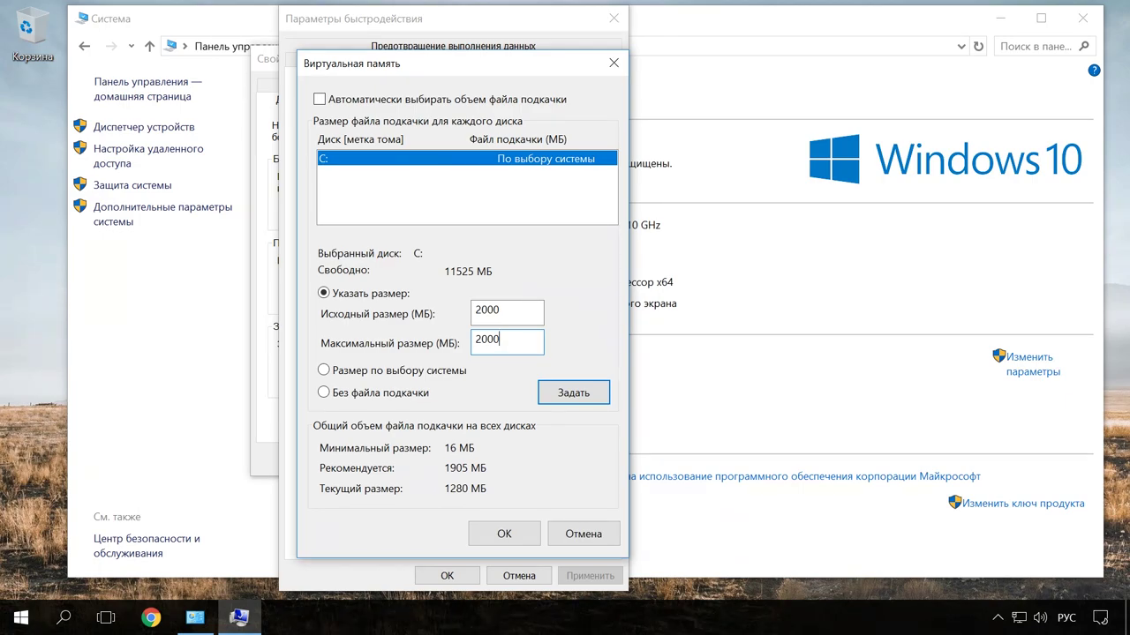
{"action": "left_click", "coordinate": [585, 533]}
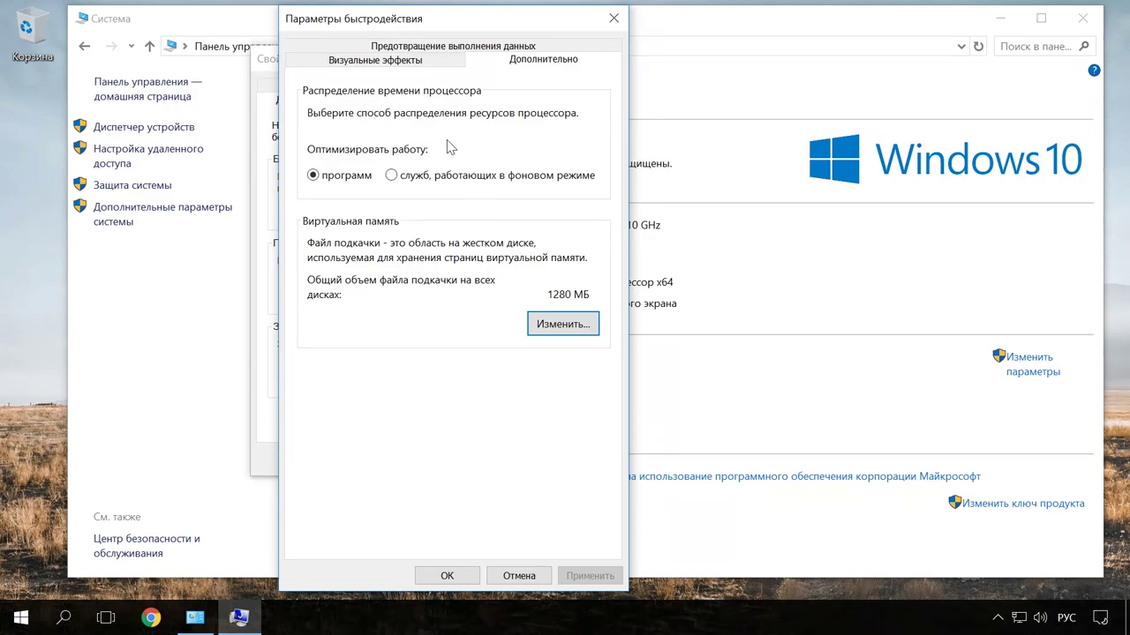
- Apply the "Обеспечить наилучшее быстродействие" visual effects preset and check how a File Explorer window looks with it
{"action": "left_click", "coordinate": [422, 62]}
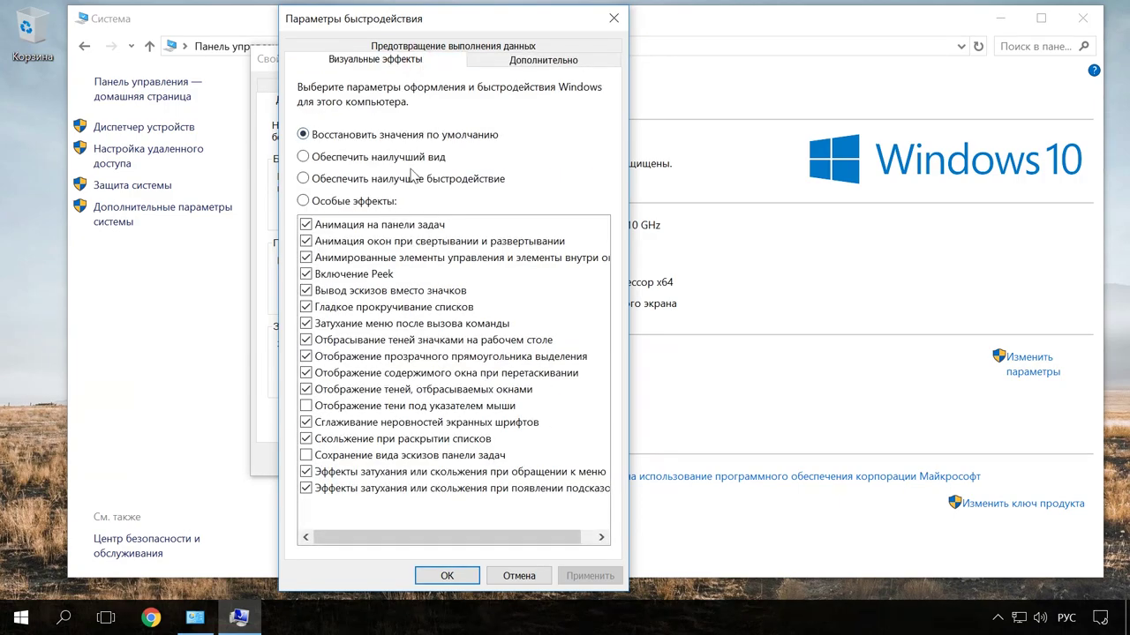
{"action": "left_click", "coordinate": [348, 181]}
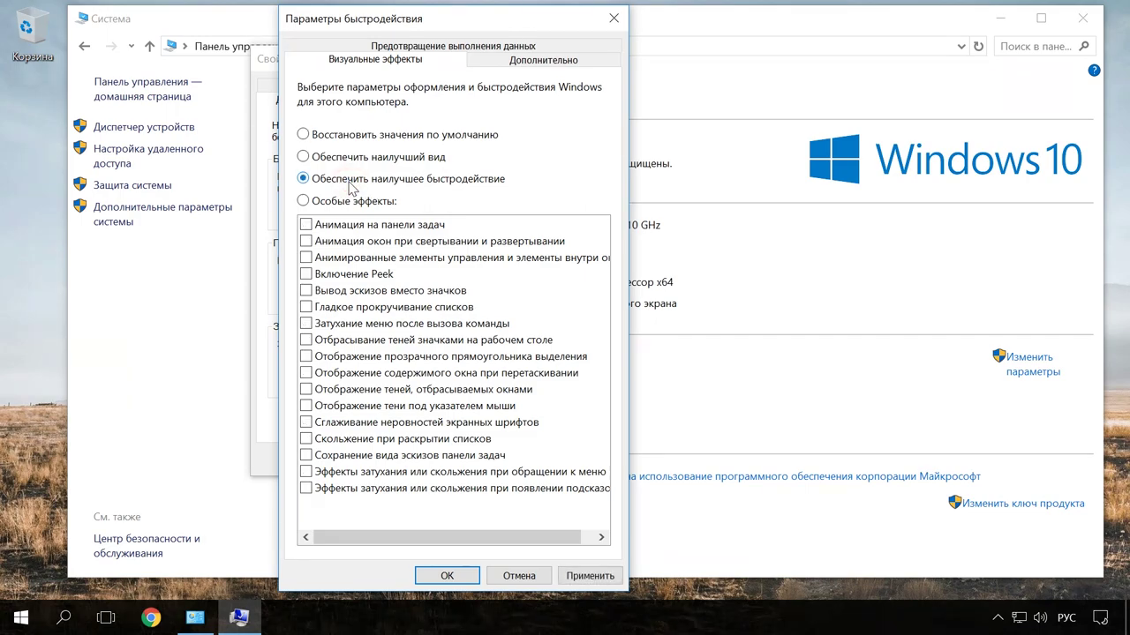
{"action": "left_click", "coordinate": [590, 577]}
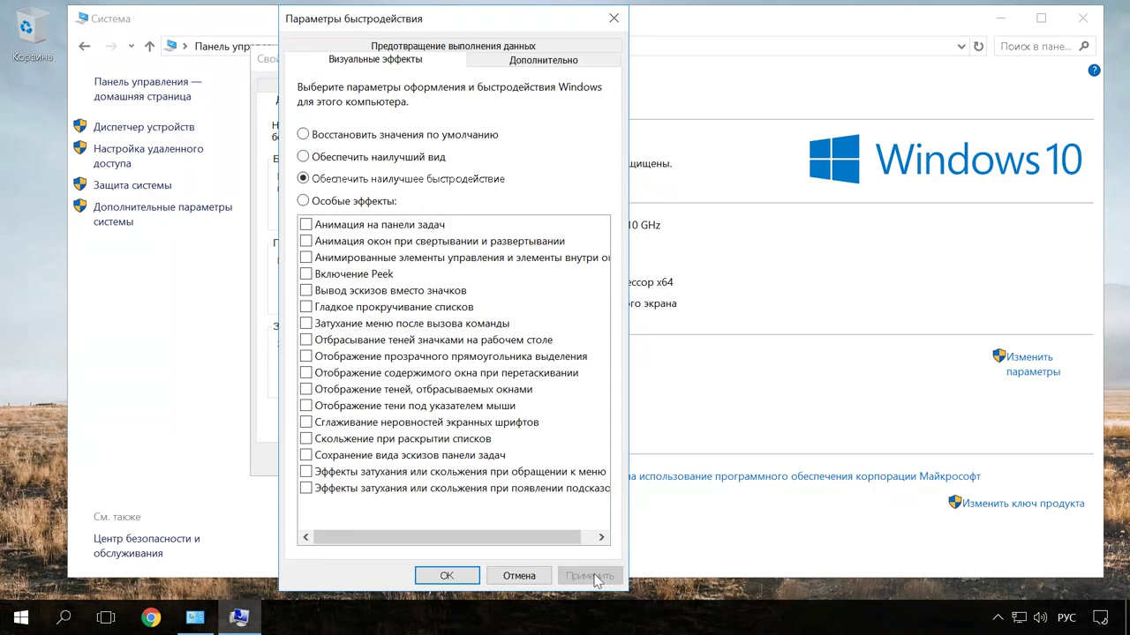
{"action": "key", "text": "super+e"}
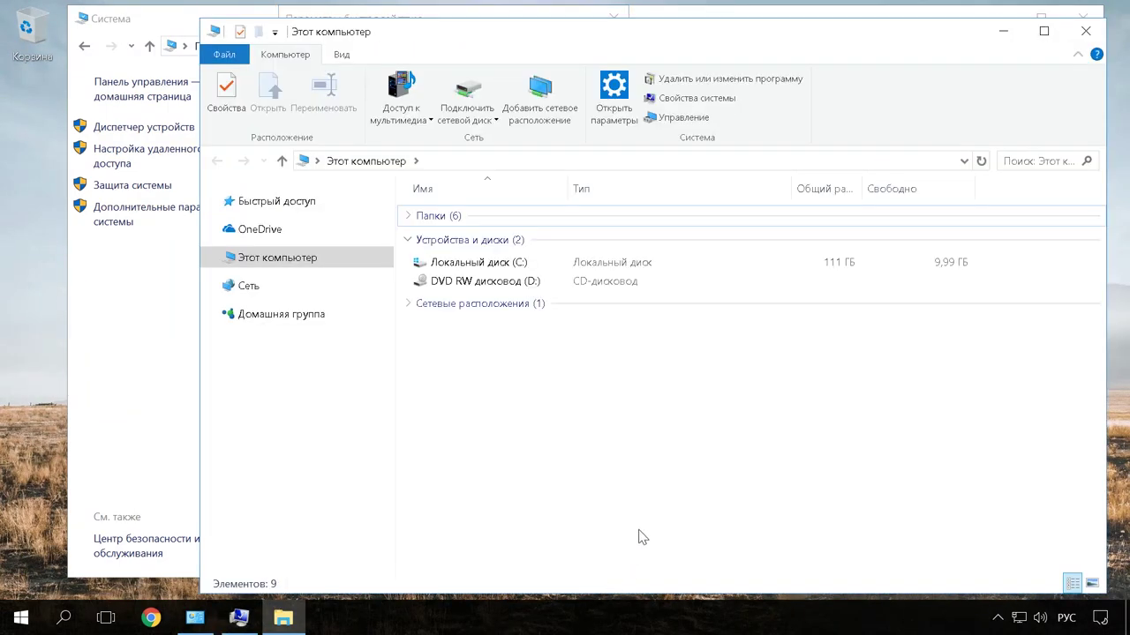
{"action": "left_click", "coordinate": [1085, 32]}
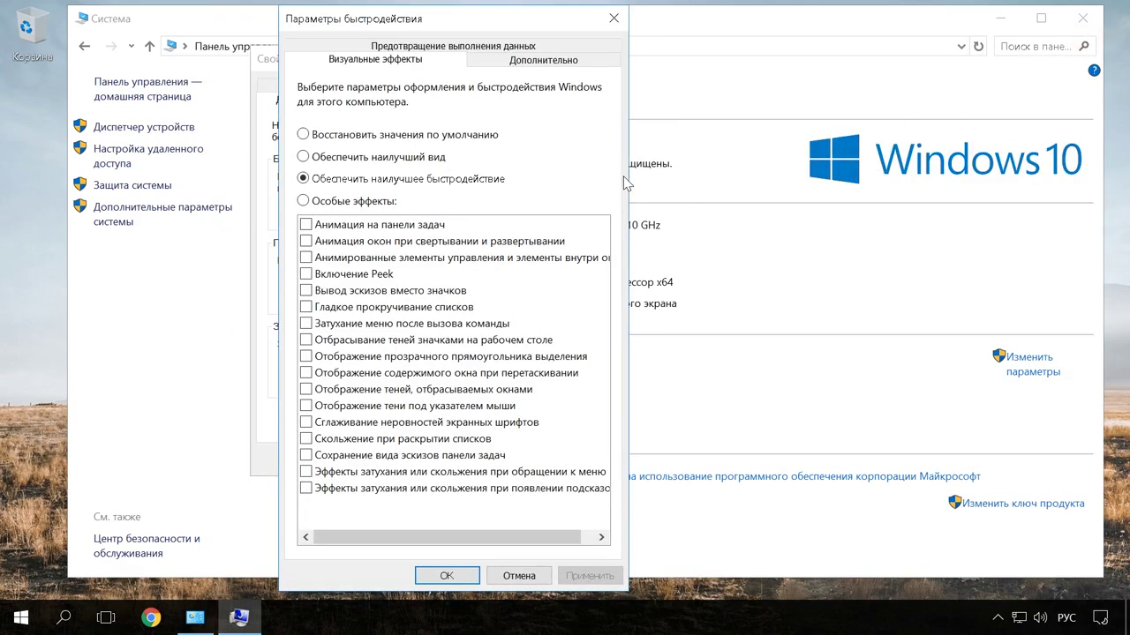
- Apply the "Восстановить значения по умолчанию" visual effects preset and close the performance, system properties and "Система" windows
{"action": "left_click", "coordinate": [370, 138]}
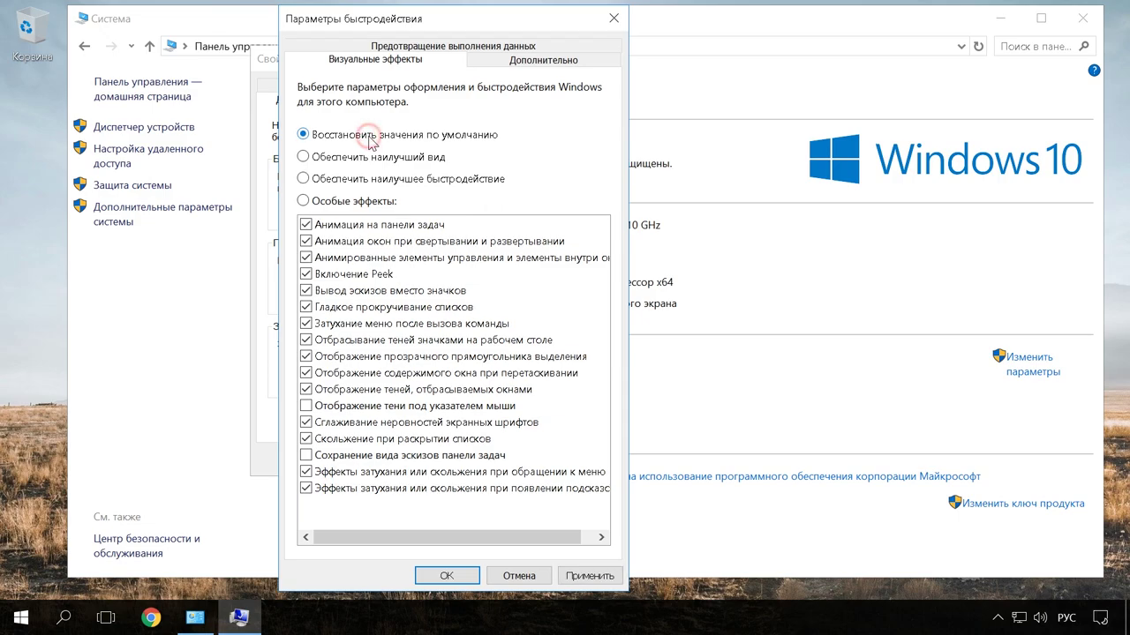
{"action": "left_click", "coordinate": [587, 577]}
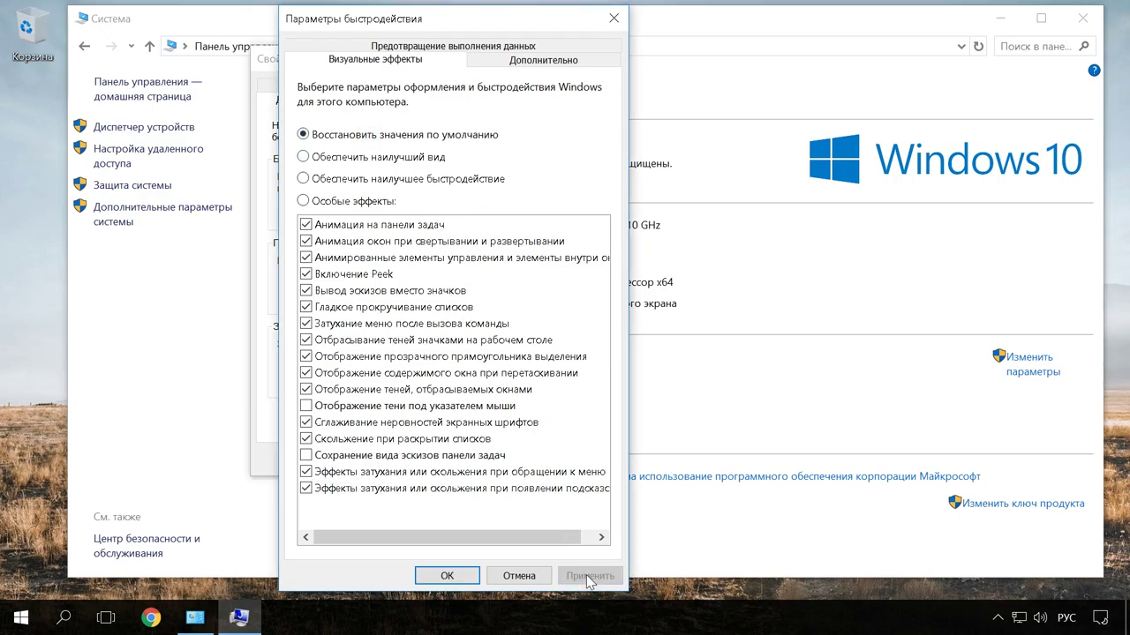
{"action": "left_click", "coordinate": [459, 576]}
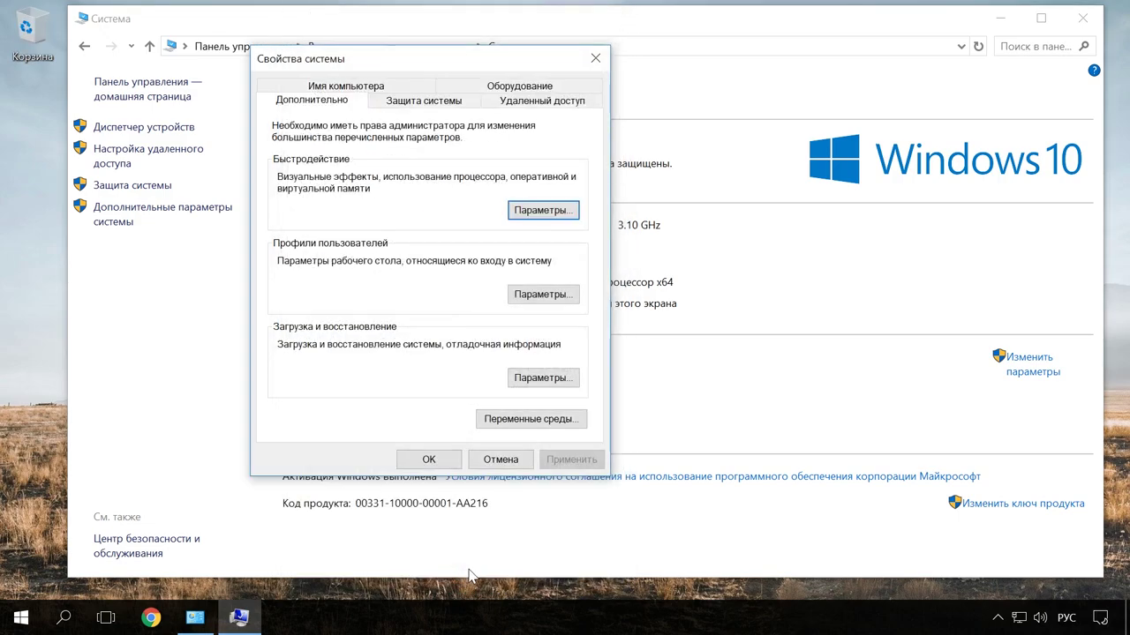
{"action": "left_click", "coordinate": [440, 464]}
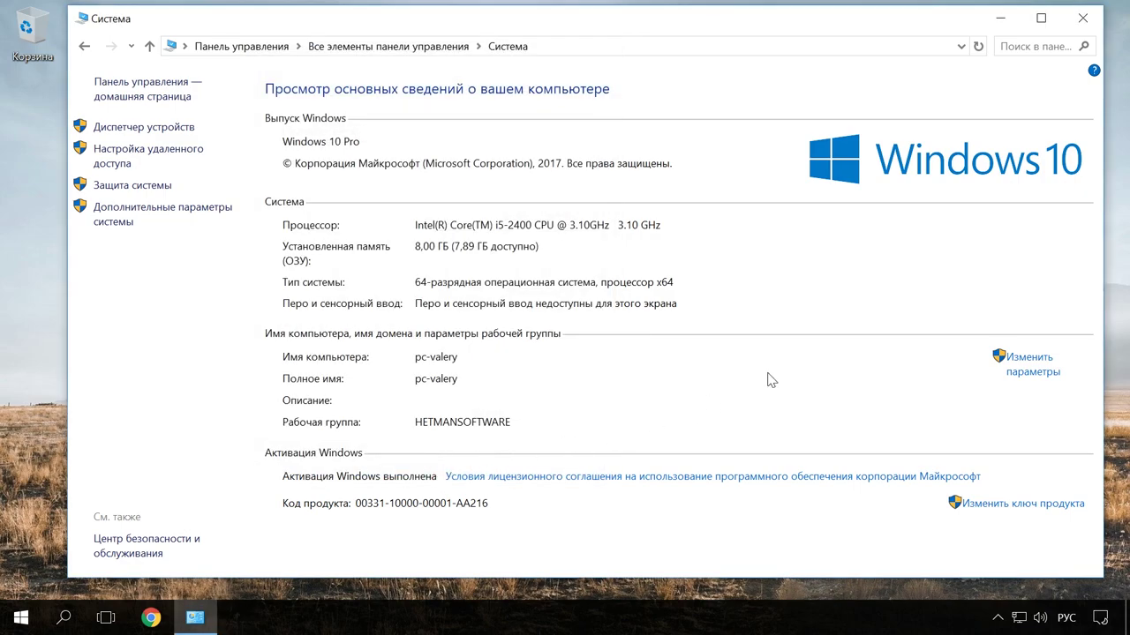
{"action": "left_click", "coordinate": [1085, 19]}
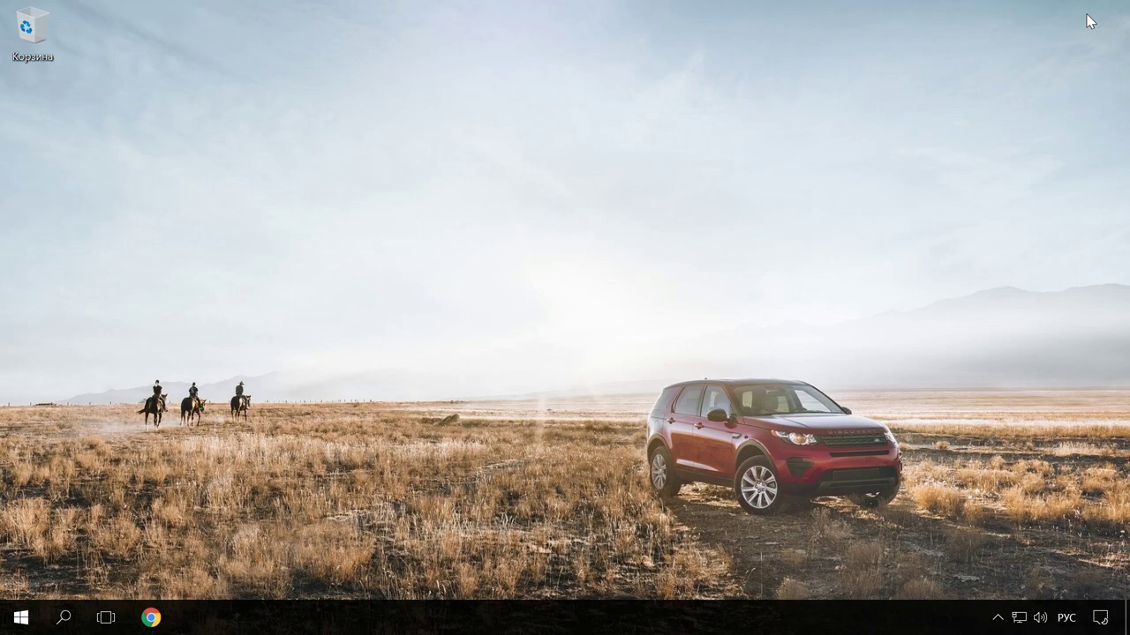
- Open Device Manager and collapse the "Другие устройства" and "Сетевые адаптеры" groups
{"action": "right_click", "coordinate": [37, 611]}
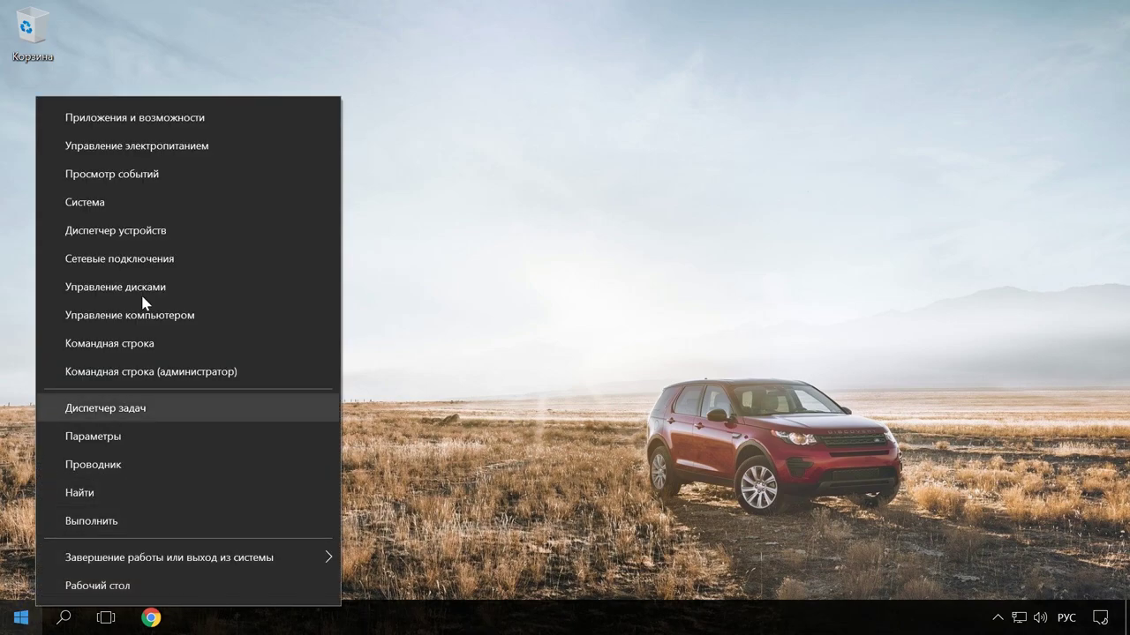
{"action": "left_click", "coordinate": [155, 236]}
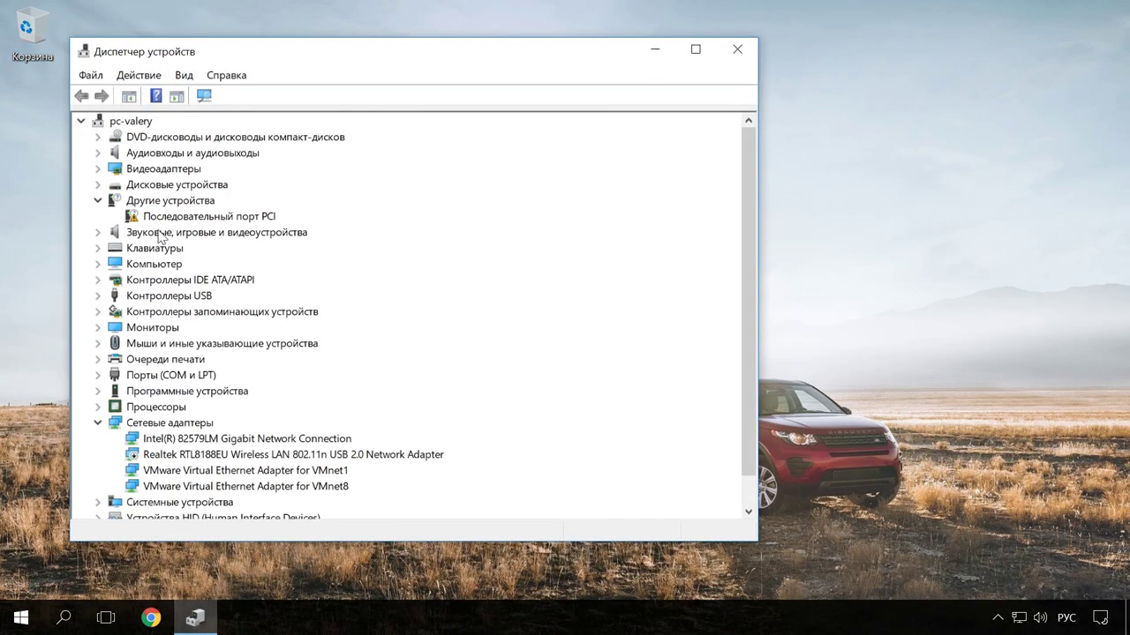
{"action": "left_click_drag", "start_coordinate": [256, 46], "coordinate": [392, 26]}
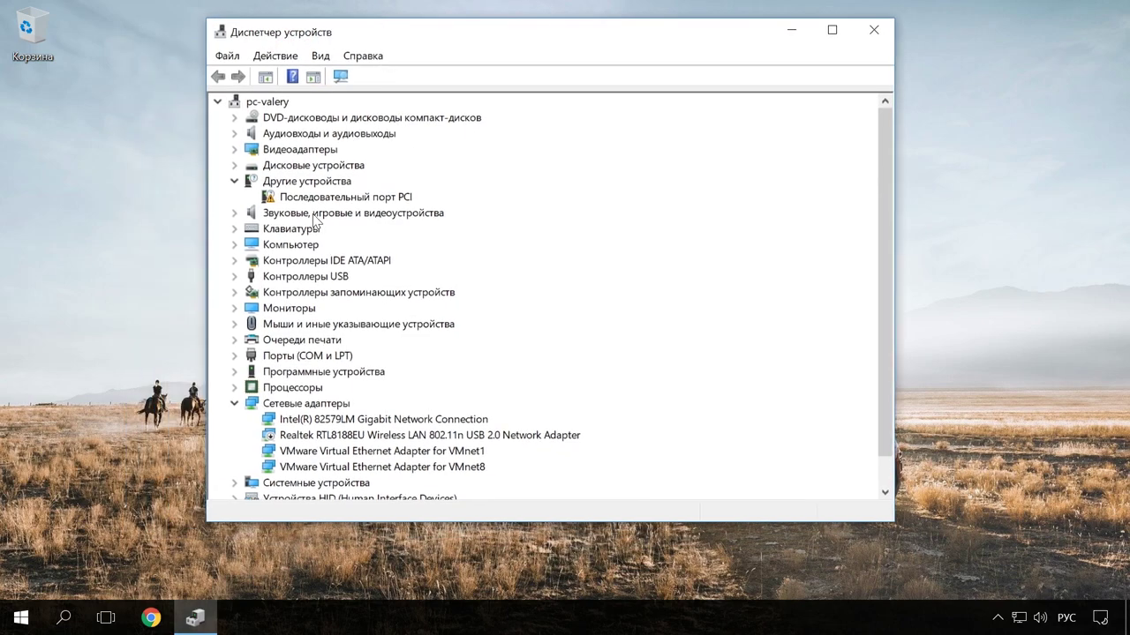
{"action": "left_click", "coordinate": [234, 181]}
{"action": "left_click", "coordinate": [234, 388]}
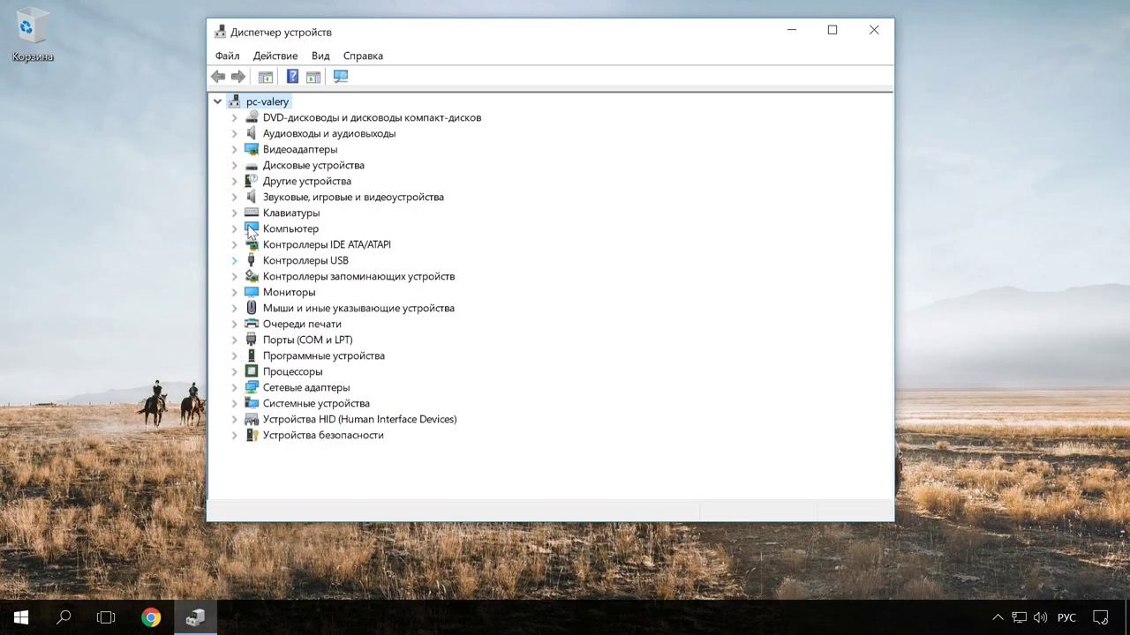
- Run an automatic search for updated drivers for the Intel(R) HD Graphics video adapter, and close Device Manager
{"action": "left_click", "coordinate": [234, 150]}
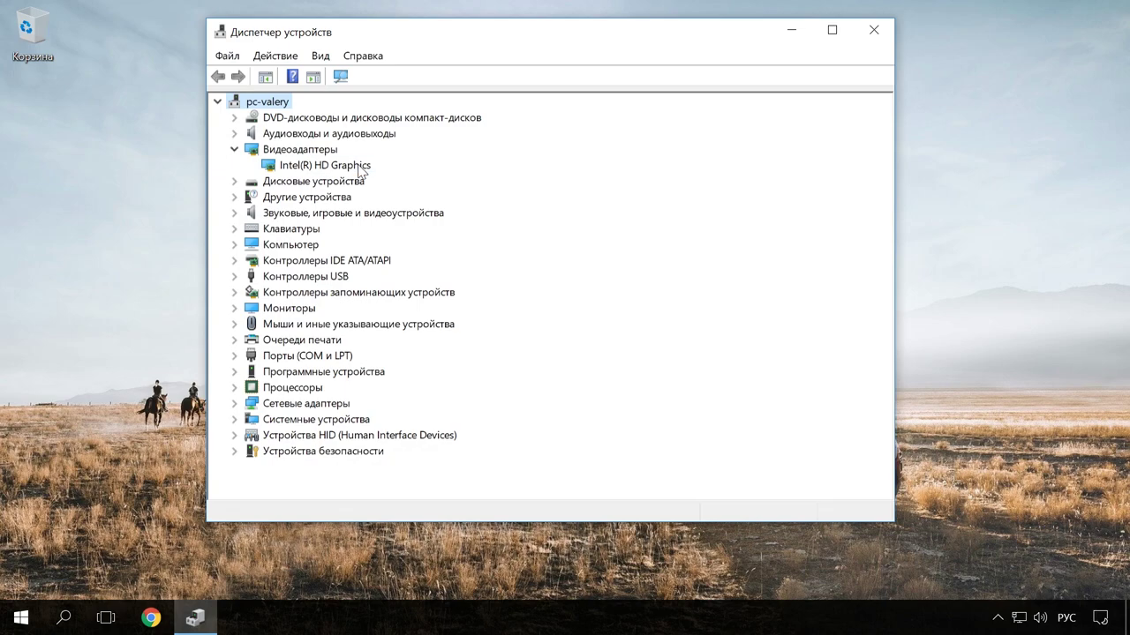
{"action": "right_click", "coordinate": [359, 168]}
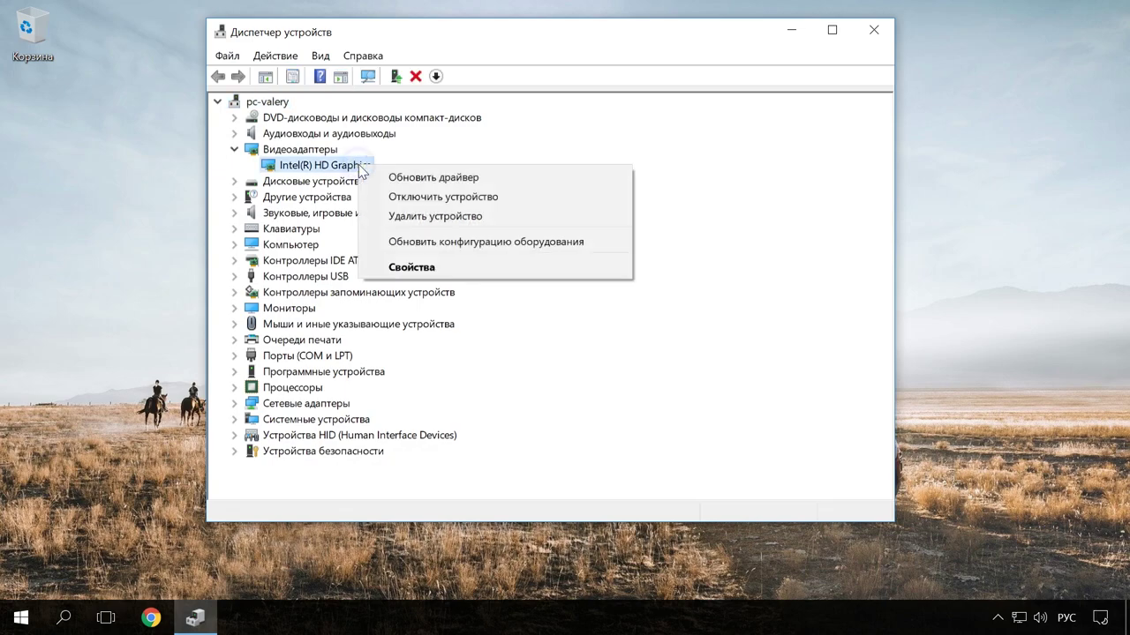
{"action": "left_click", "coordinate": [517, 179]}
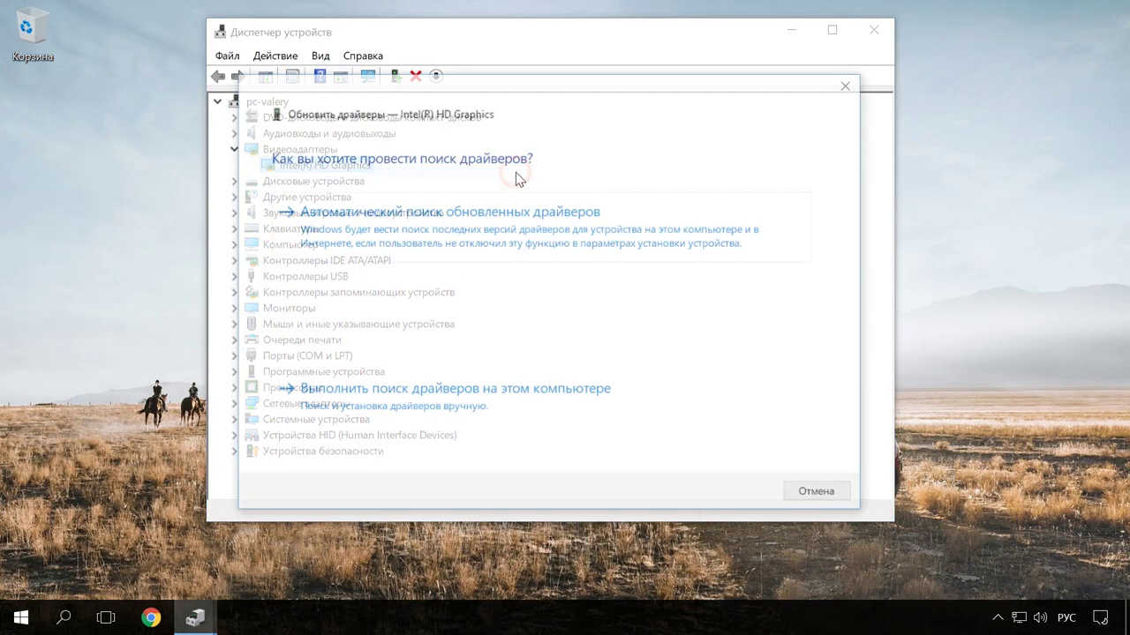
{"action": "left_click", "coordinate": [630, 231]}
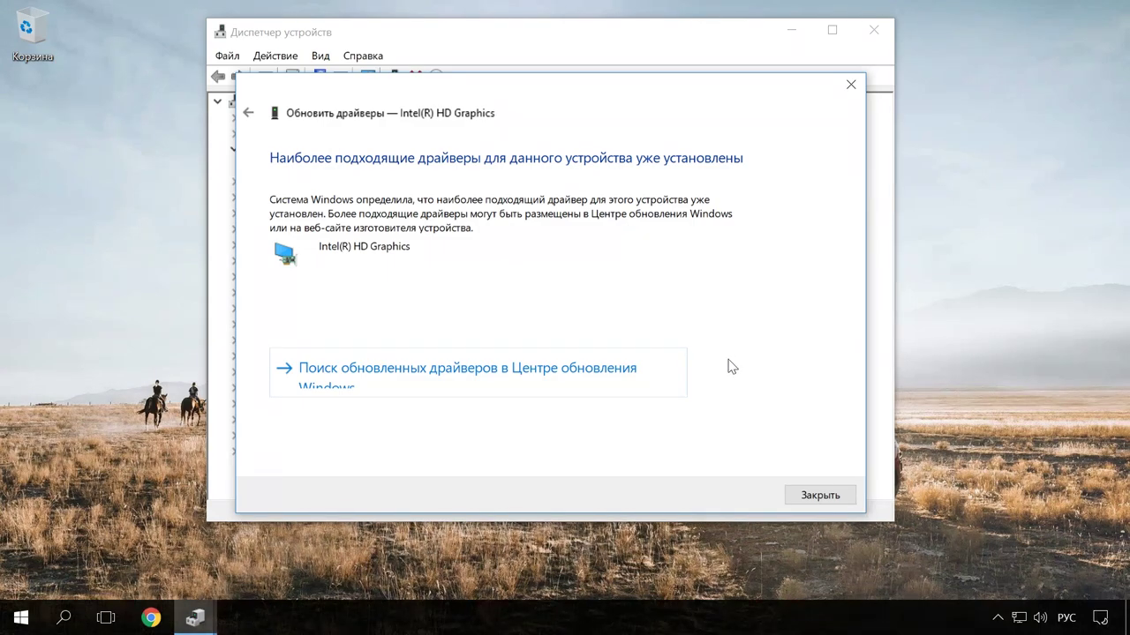
{"action": "left_click", "coordinate": [806, 495]}
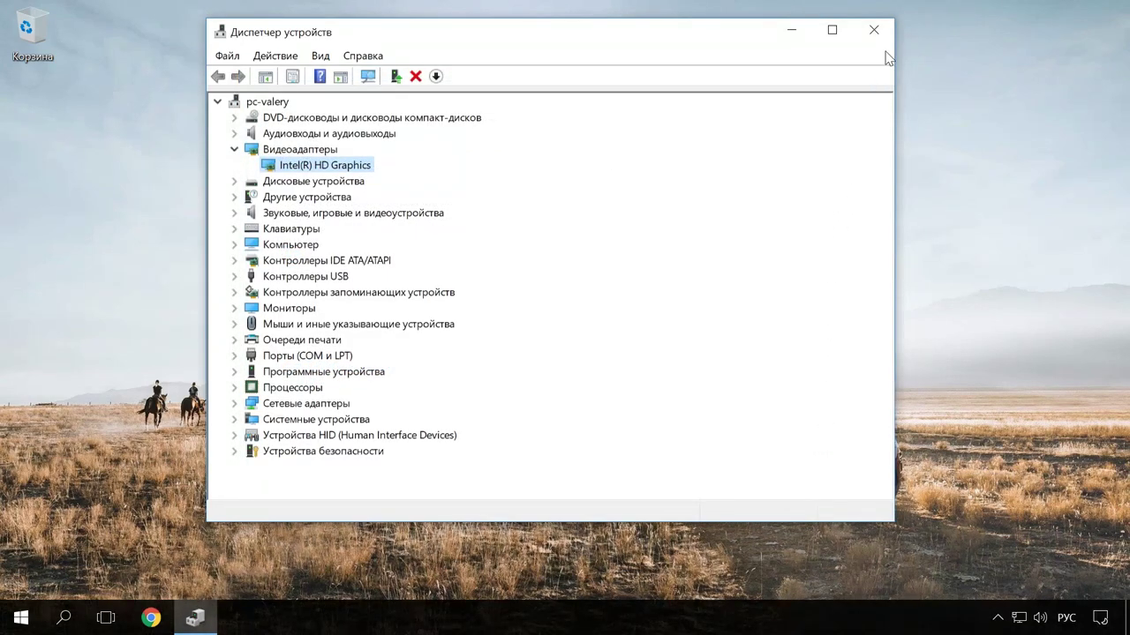
{"action": "left_click", "coordinate": [874, 30]}
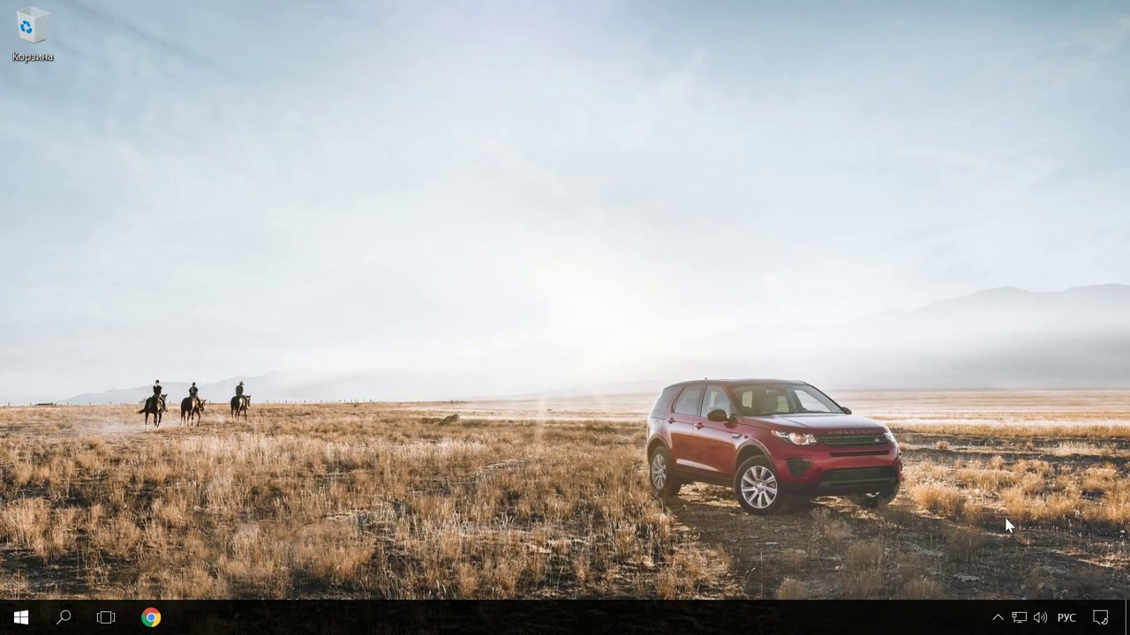
- Open ESET NOD32 Antivirus and request an immediate update of its virus signature database
{"action": "left_click", "coordinate": [997, 618]}
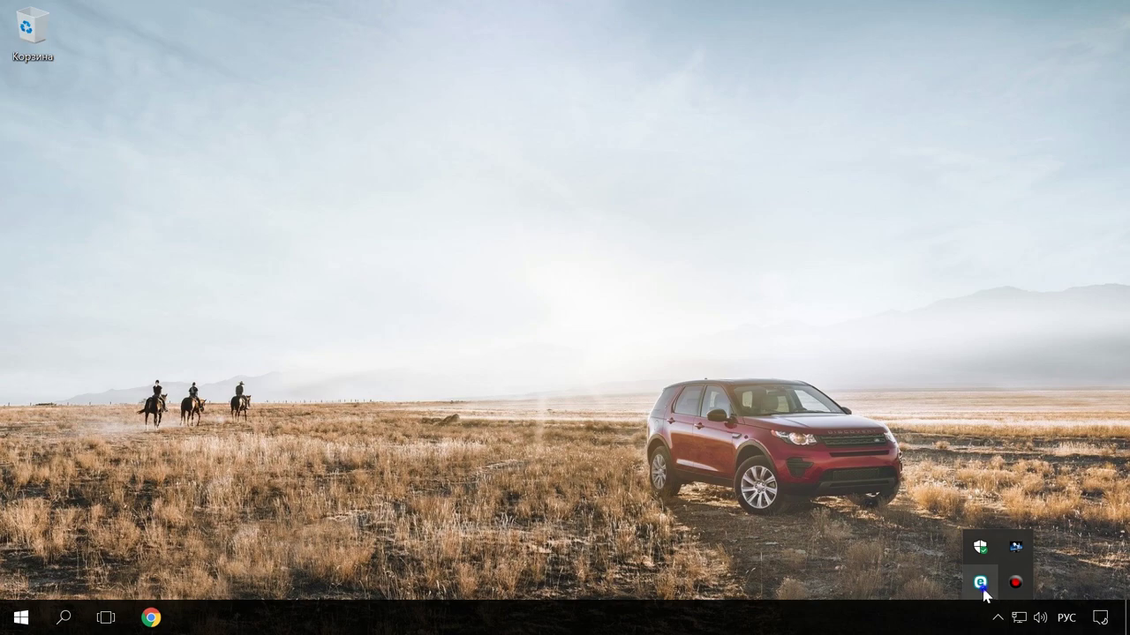
{"action": "right_click", "coordinate": [979, 582]}
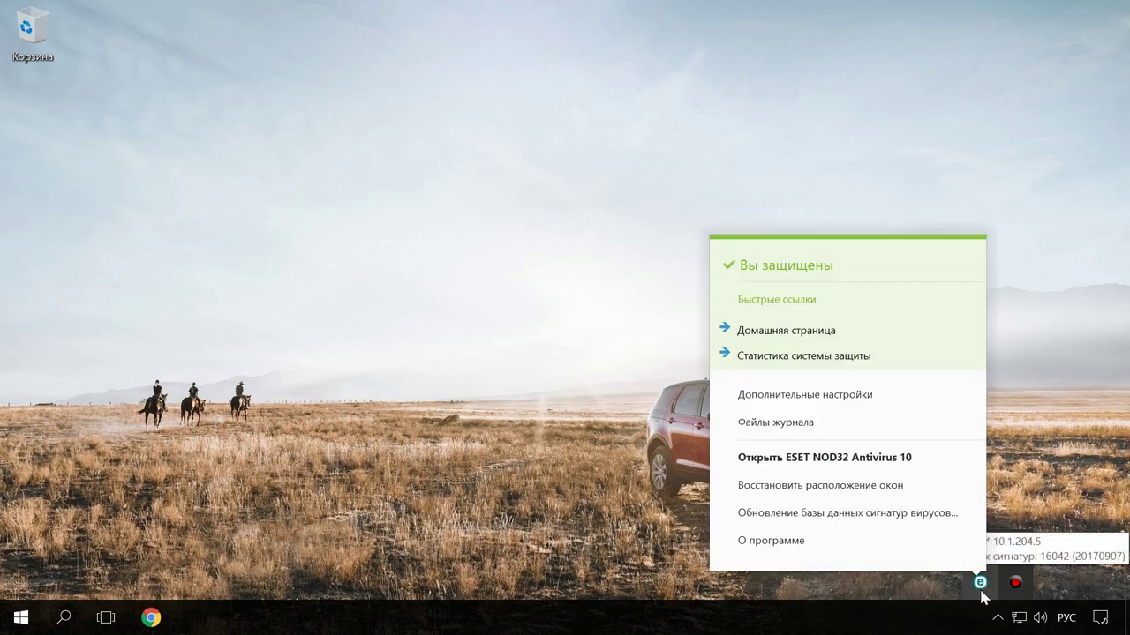
{"action": "left_click", "coordinate": [981, 587]}
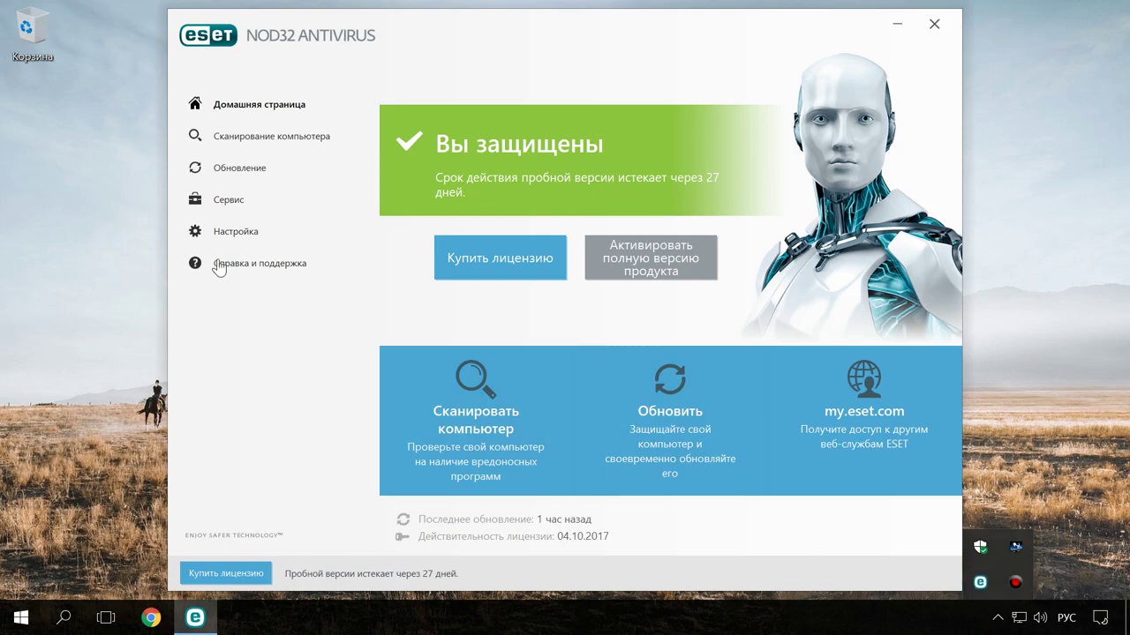
{"action": "left_click", "coordinate": [234, 168]}
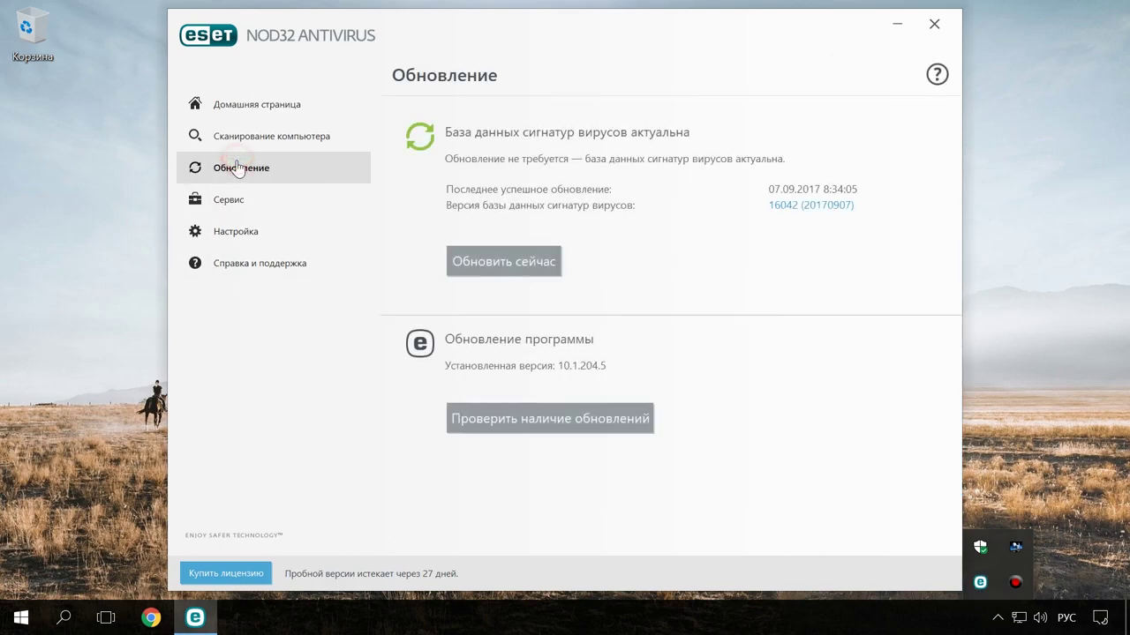
{"action": "left_click", "coordinate": [500, 269]}
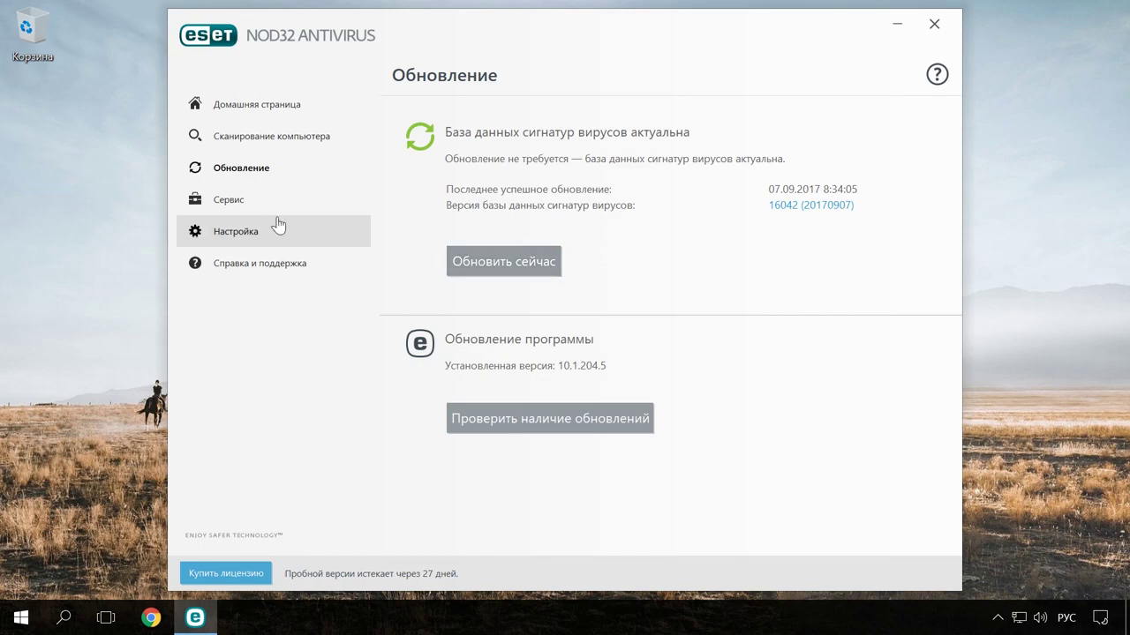
- Look through the antivirus "Сервис" and "Сканирование компьютера" pages, and open the "Защита компьютера" settings
{"action": "left_click", "coordinate": [237, 203]}
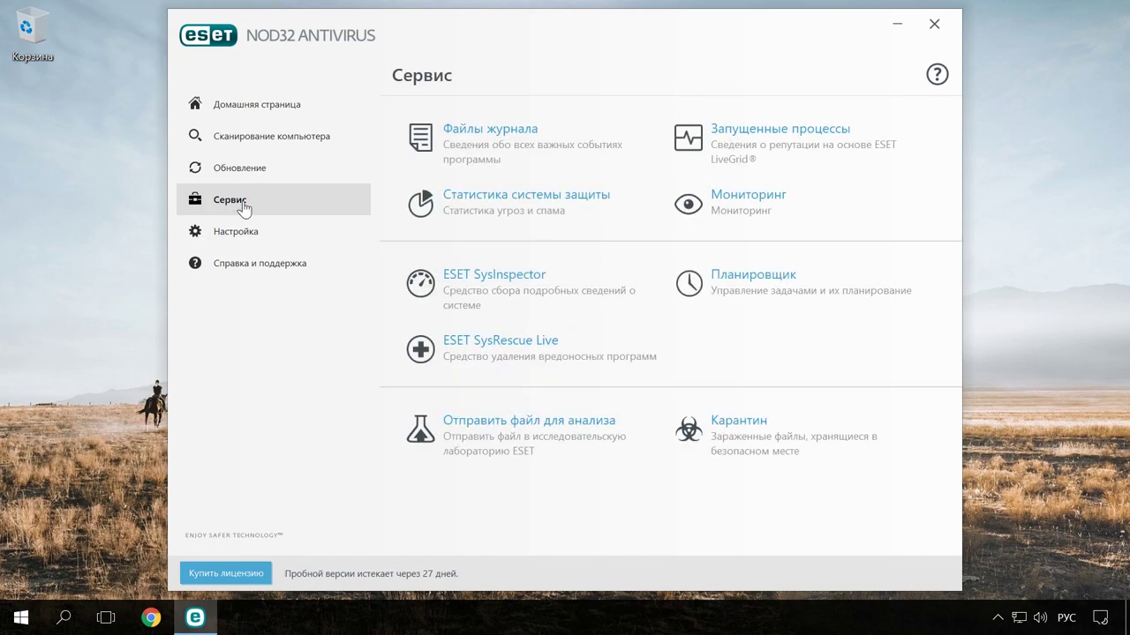
{"action": "left_click", "coordinate": [269, 138]}
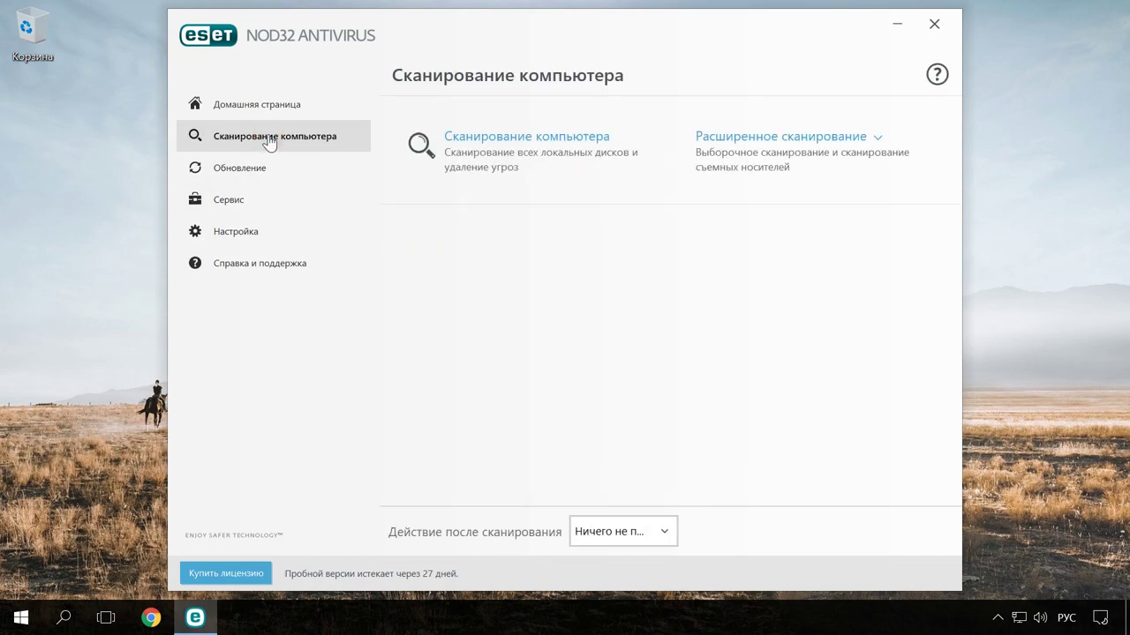
{"action": "left_click", "coordinate": [237, 232]}
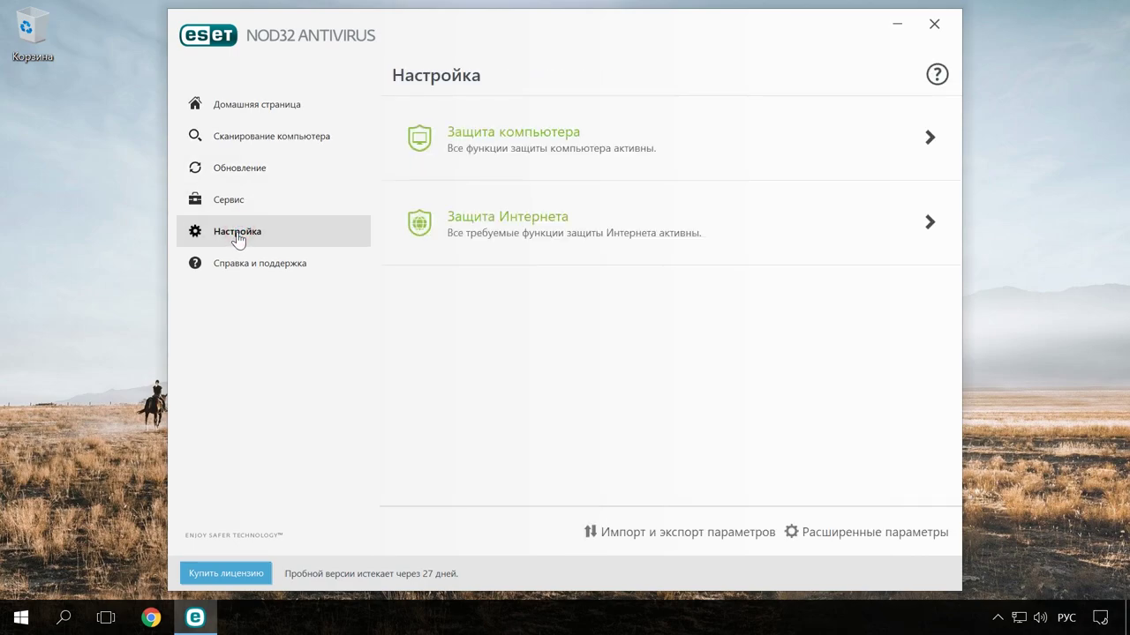
{"action": "left_click", "coordinate": [555, 157]}
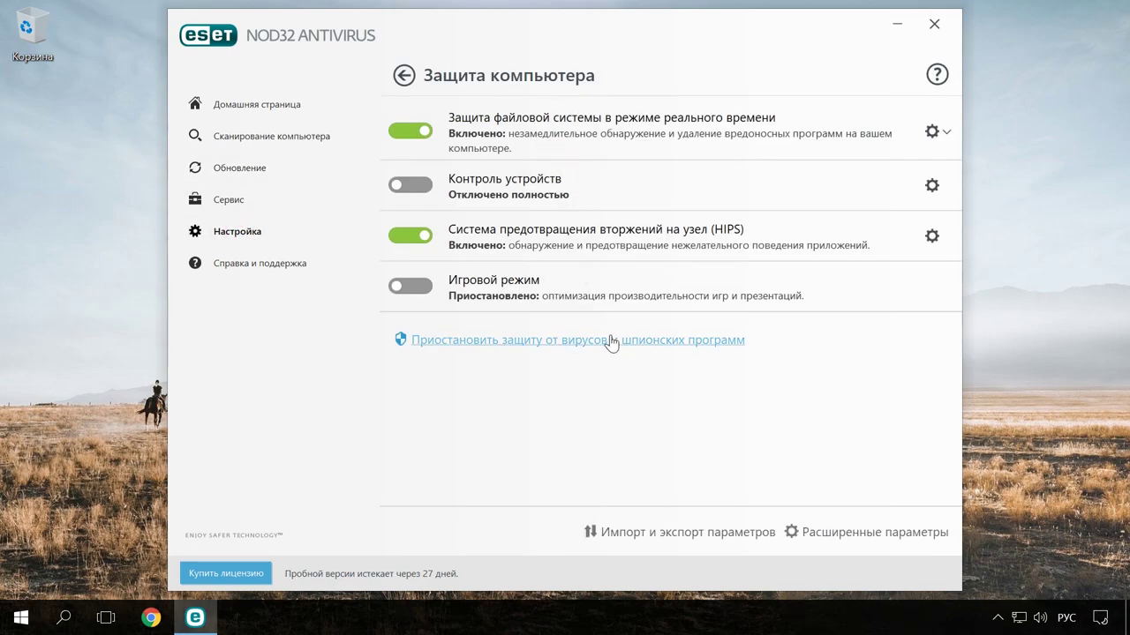
- Pause the virus and spyware protection for 10 minutes
{"action": "left_click", "coordinate": [600, 349]}
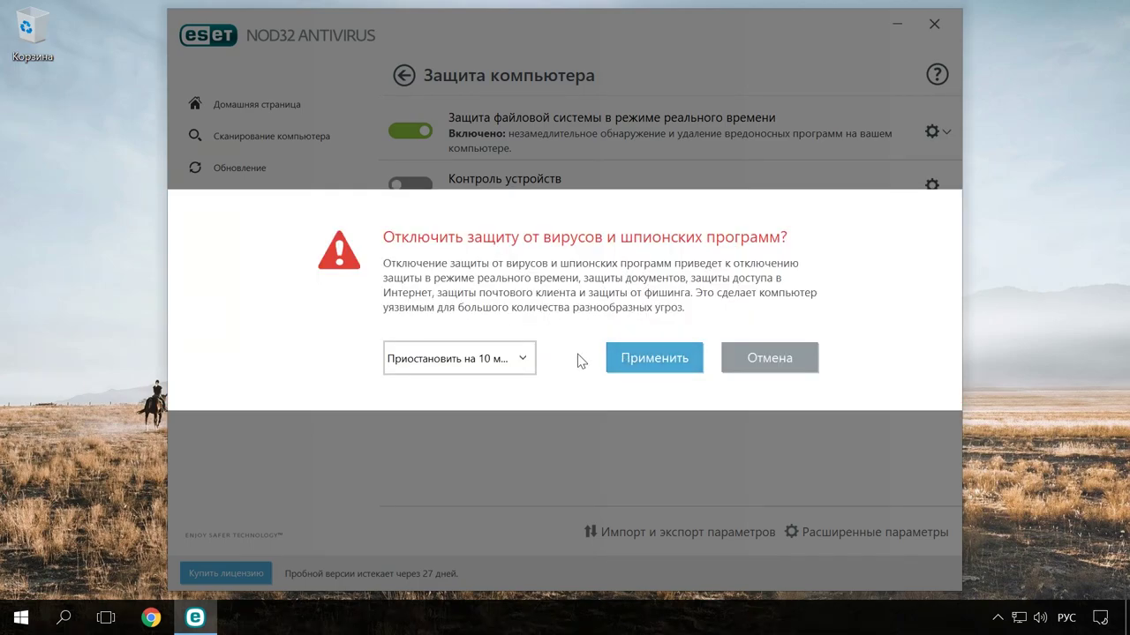
{"action": "left_click", "coordinate": [525, 361]}
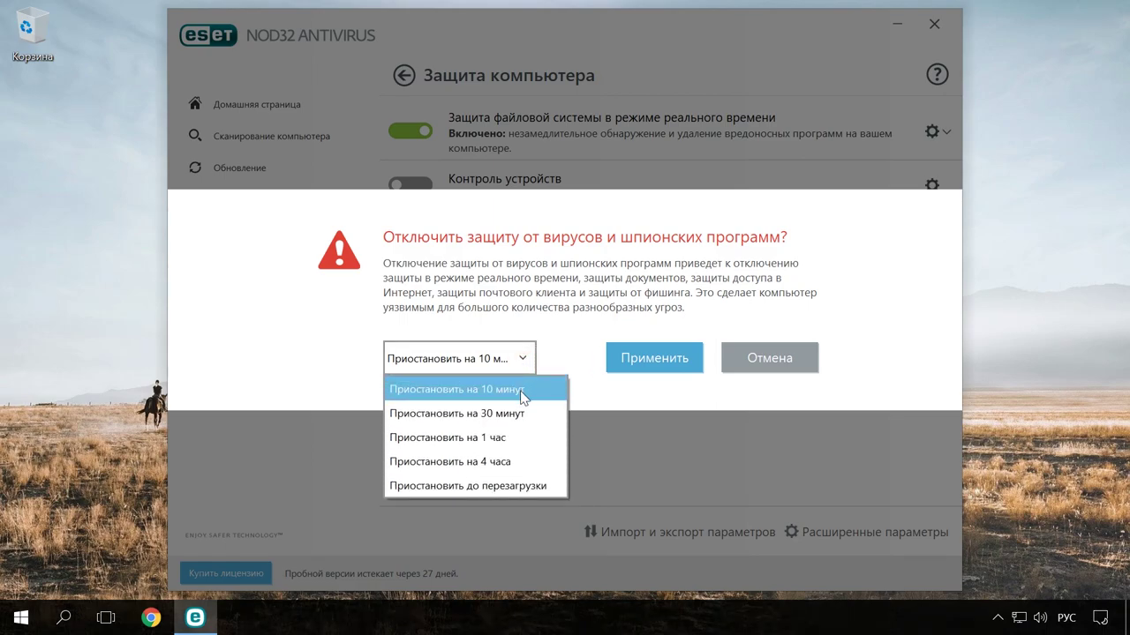
{"action": "left_click", "coordinate": [523, 389]}
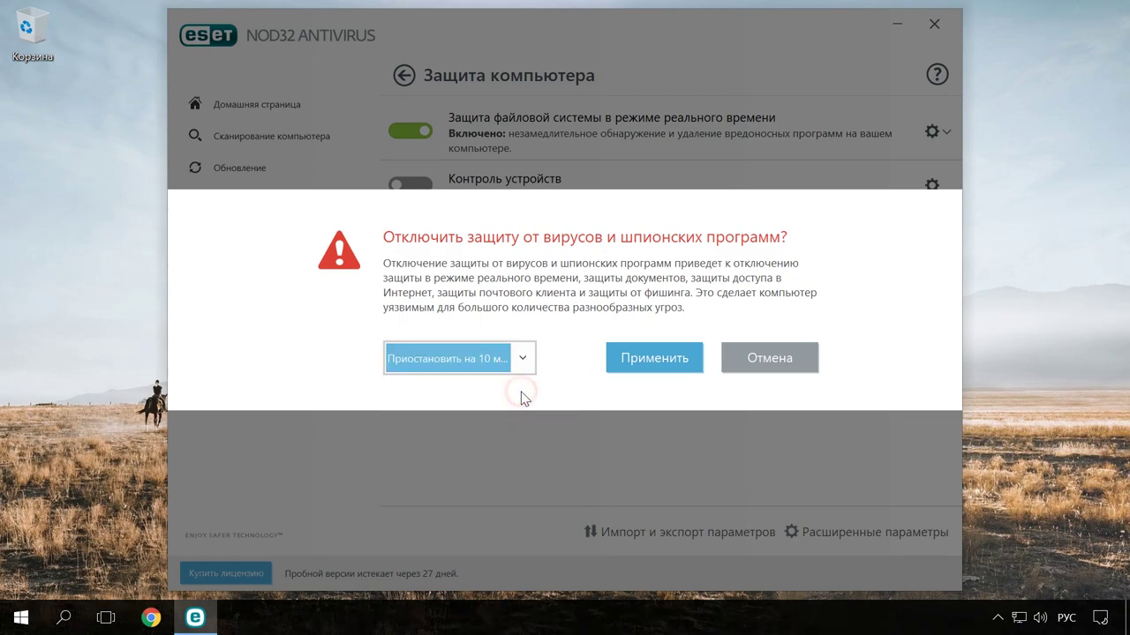
{"action": "left_click", "coordinate": [653, 359]}
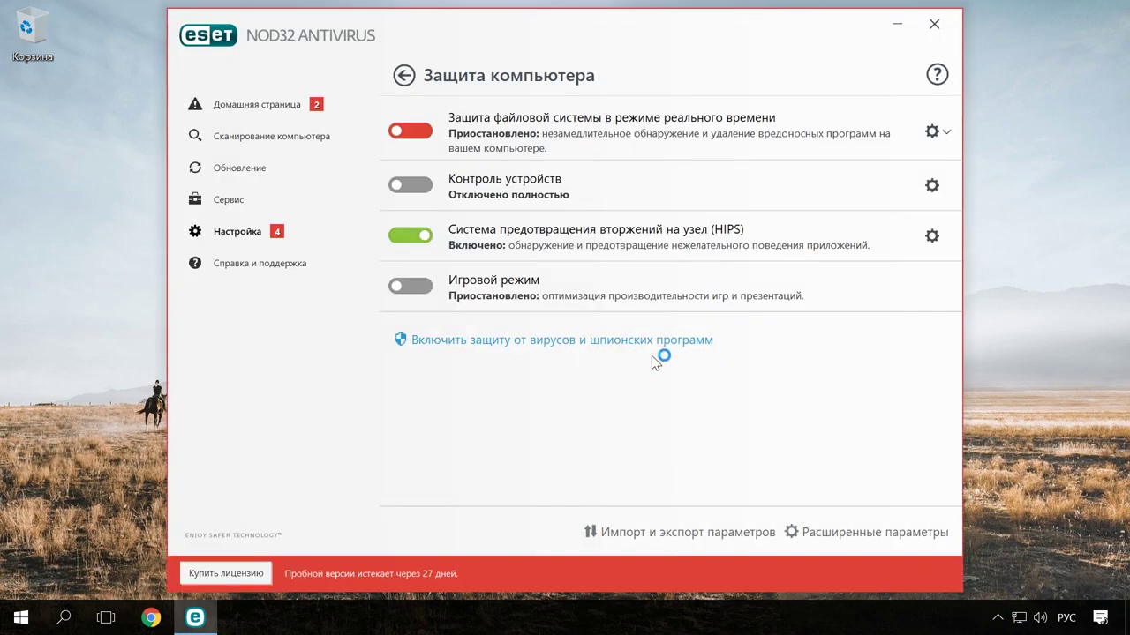
- Turn the virus and spyware protection back on and close the antivirus window
{"action": "left_click", "coordinate": [657, 344]}
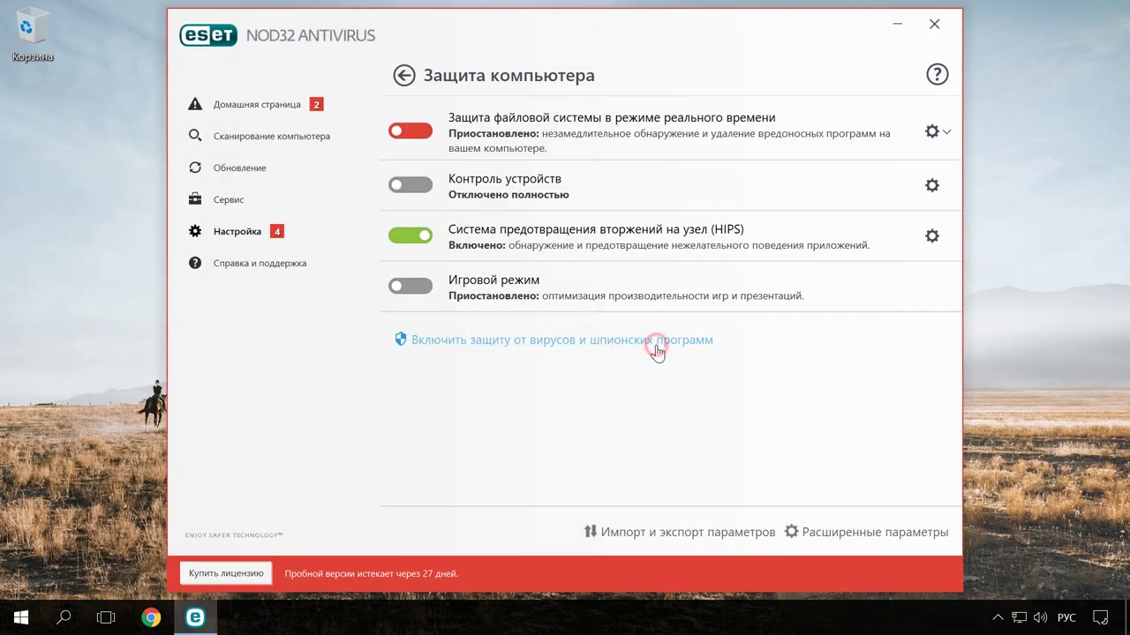
{"action": "left_click", "coordinate": [935, 25]}
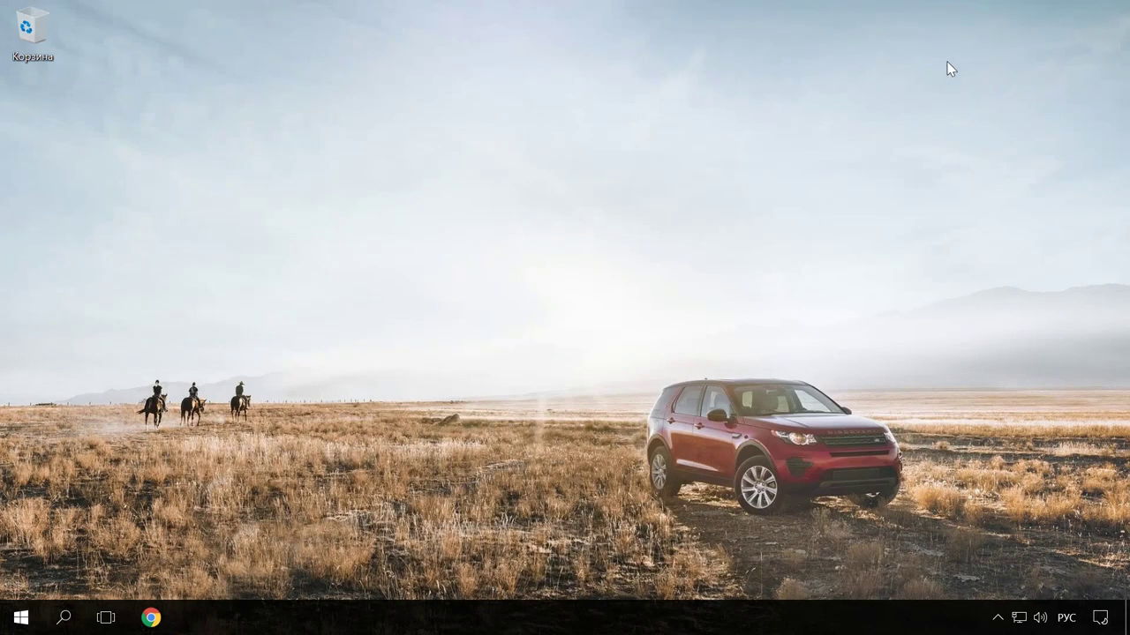
- Open the Windows Defender Security Center from the hidden notification icons and shift its window slightly toward the screen's centre
{"action": "left_click", "coordinate": [998, 621]}
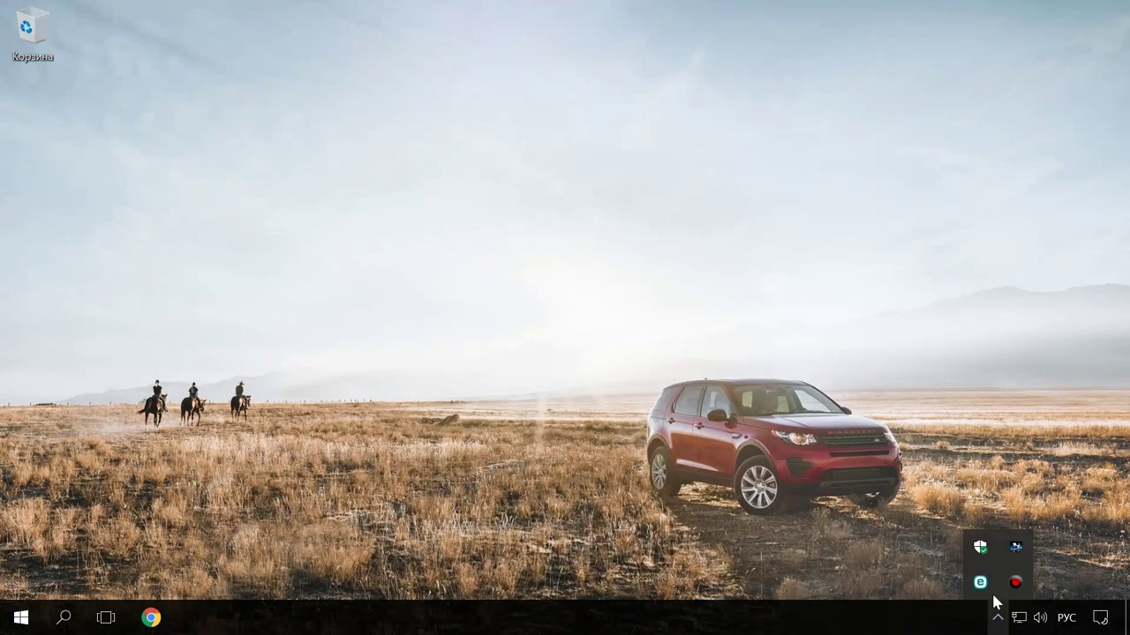
{"action": "right_click", "coordinate": [980, 549]}
{"action": "left_click", "coordinate": [1009, 565]}
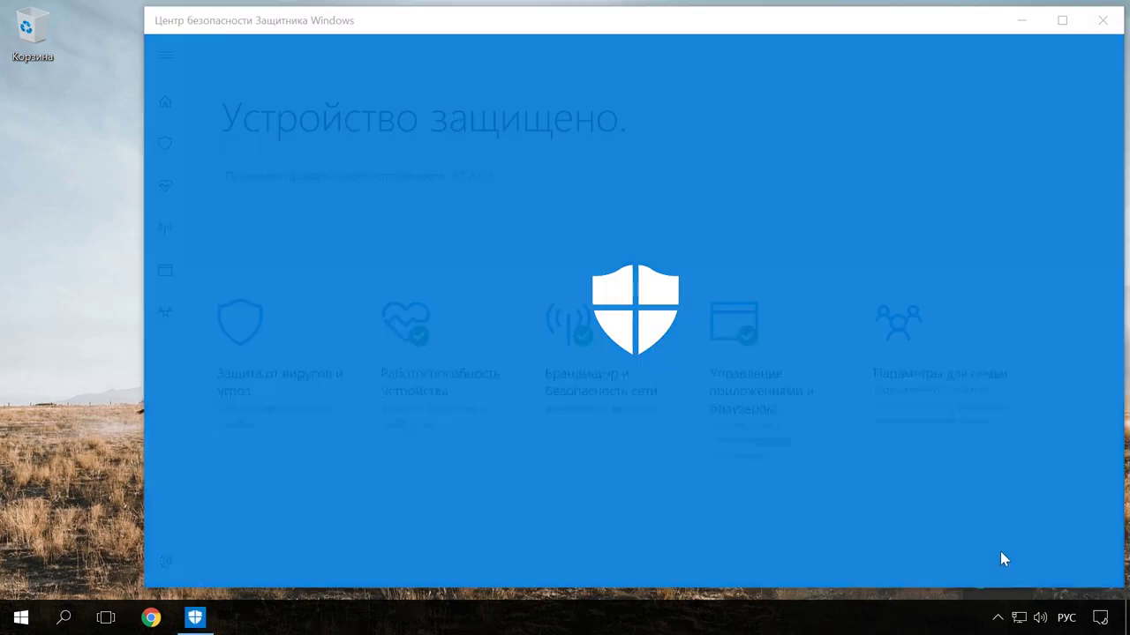
{"action": "left_click_drag", "start_coordinate": [832, 21], "coordinate": [772, 23]}
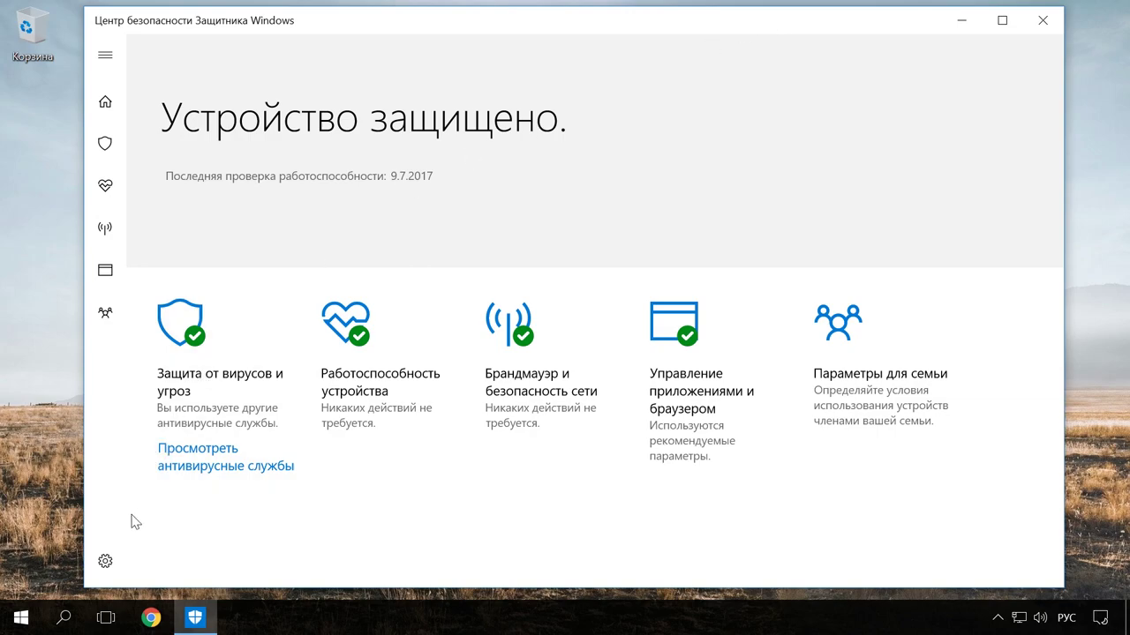
- Examine Windows Defender's virus and threat protection settings, including real-time and cloud protection, and close the Security Center
{"action": "left_click", "coordinate": [105, 565]}
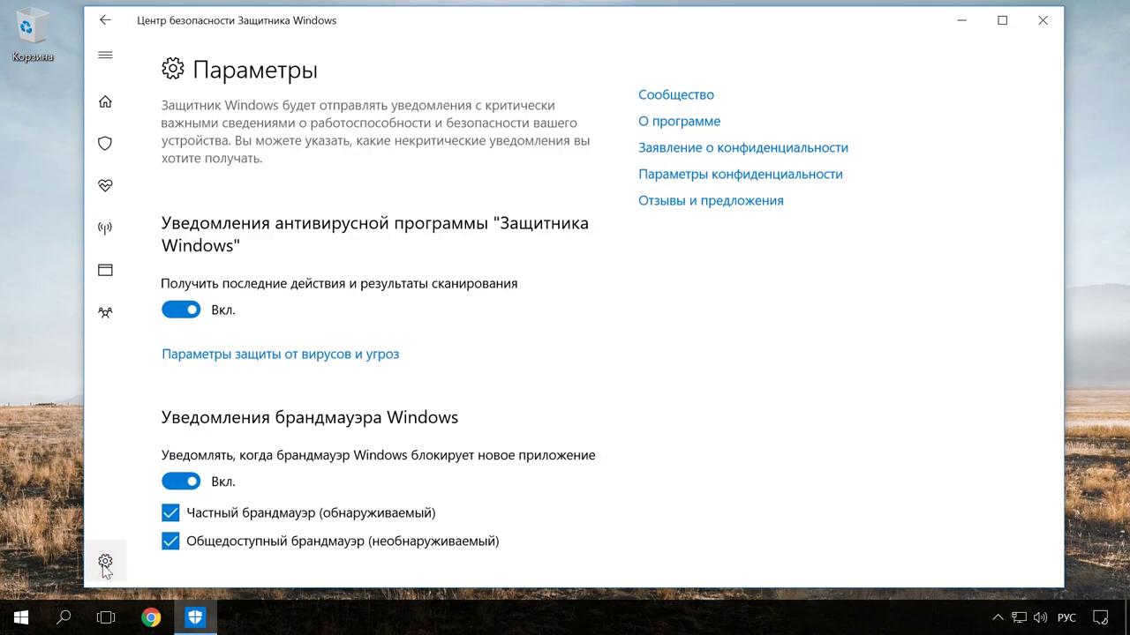
{"action": "left_click", "coordinate": [229, 361]}
{"action": "scroll", "coordinate": [185, 397], "scroll_direction": "down", "scroll_amount": 4}
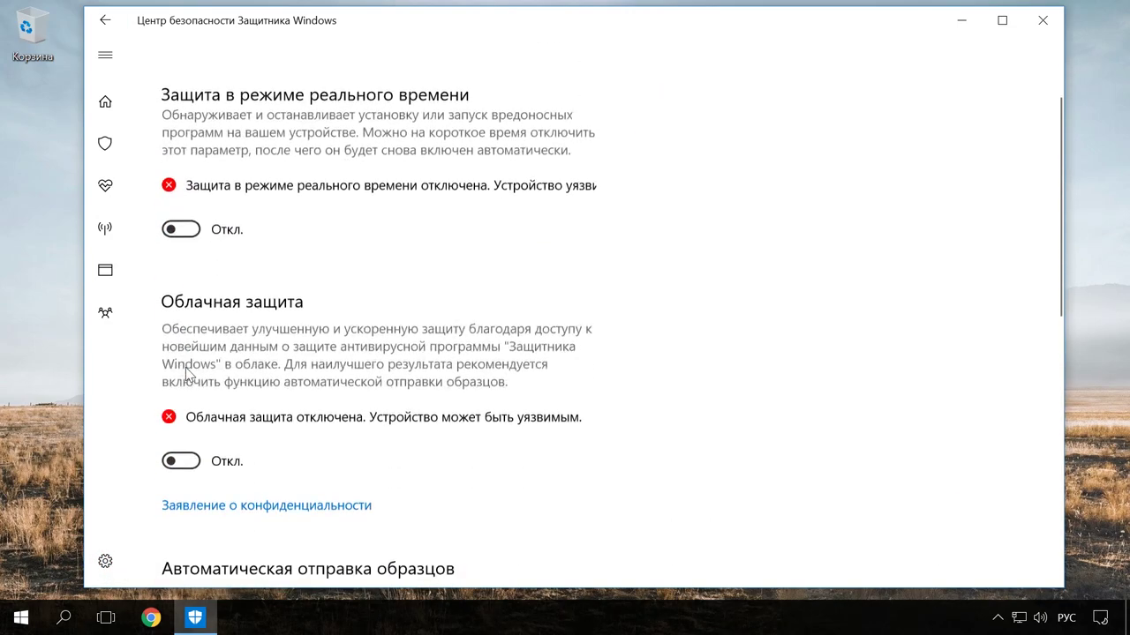
{"action": "scroll", "coordinate": [184, 408], "scroll_direction": "down", "scroll_amount": 8}
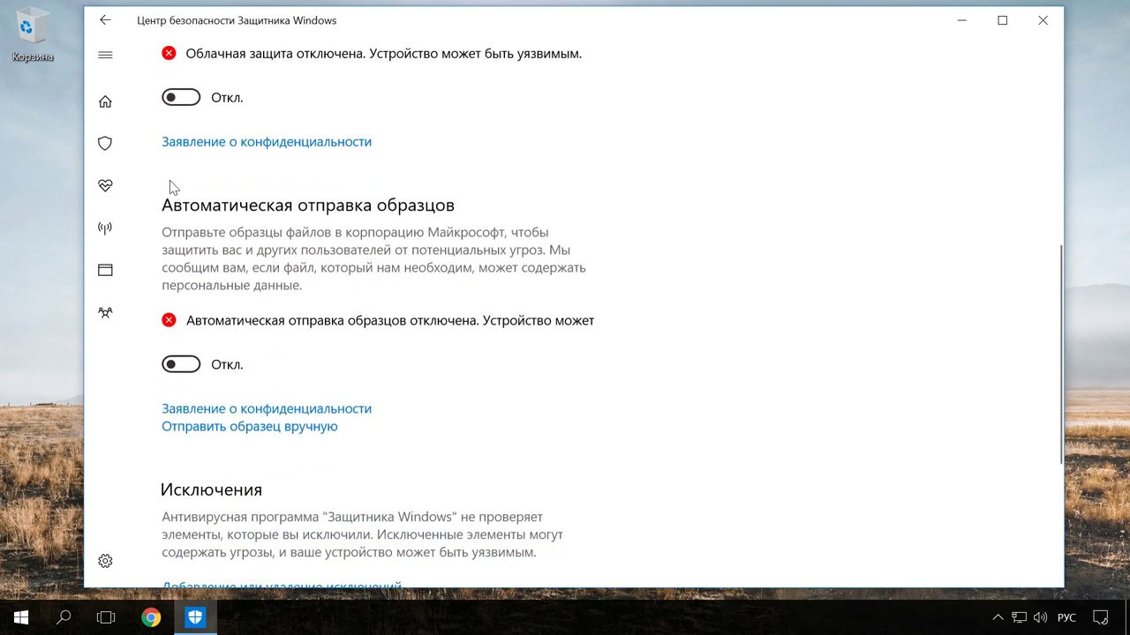
{"action": "left_click", "coordinate": [106, 22]}
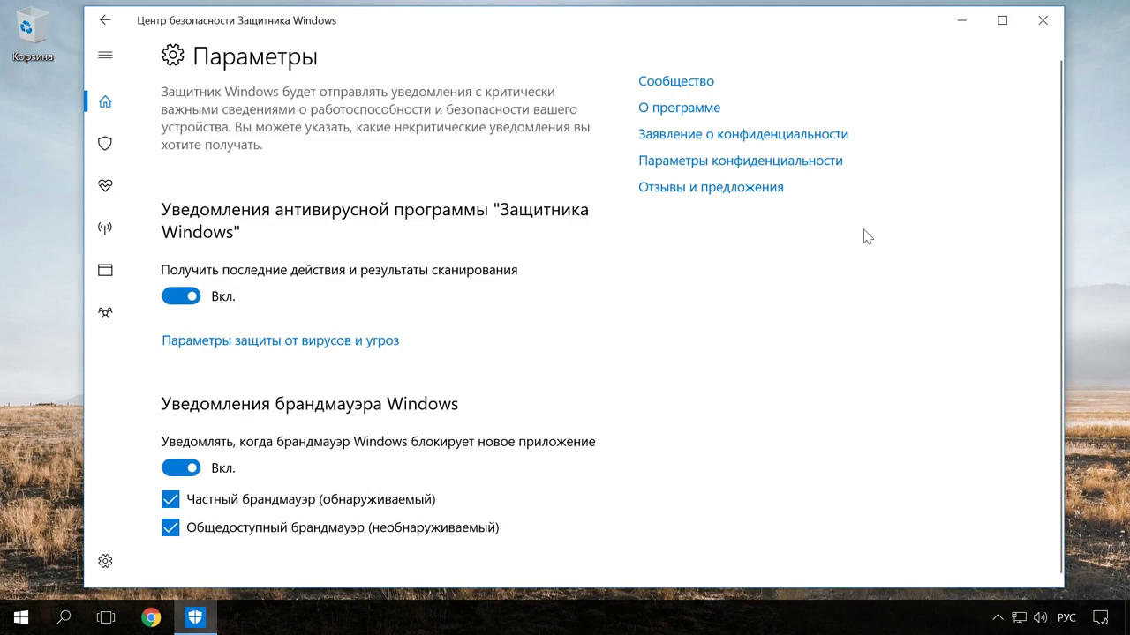
{"action": "left_click", "coordinate": [1041, 27]}
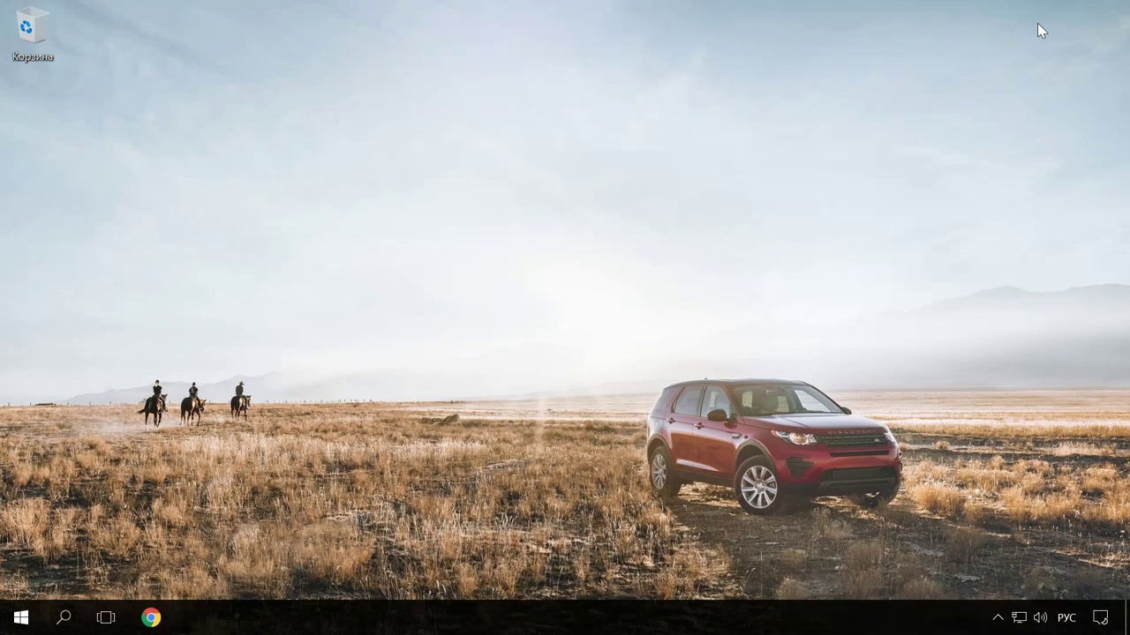
- Open Task Manager and show its list of startup programs
{"action": "right_click", "coordinate": [757, 620]}
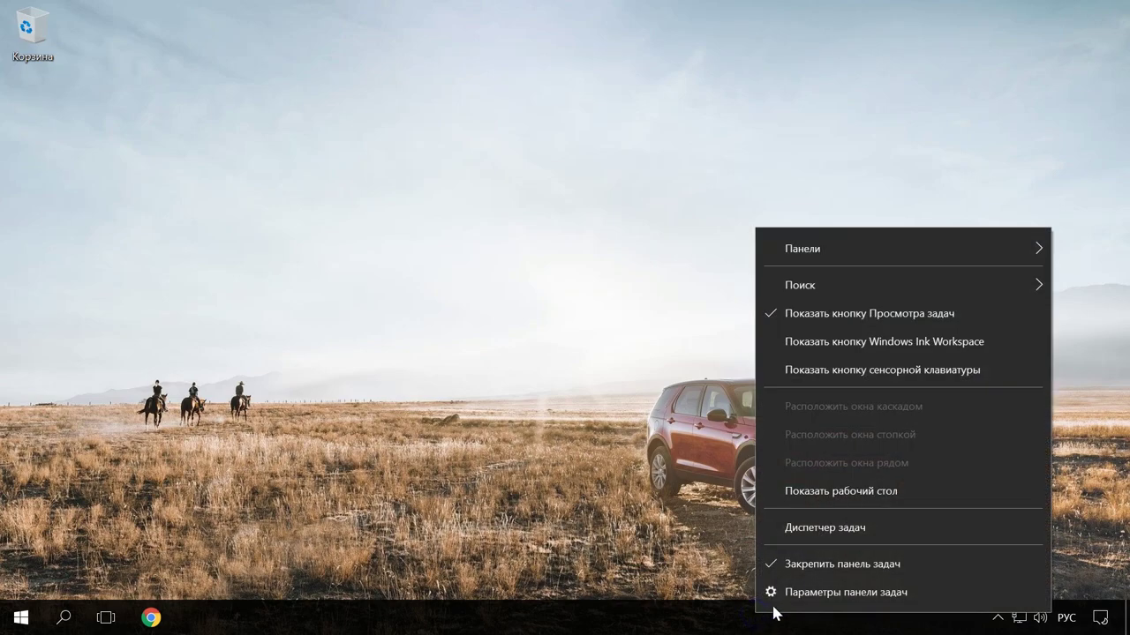
{"action": "left_click", "coordinate": [833, 530]}
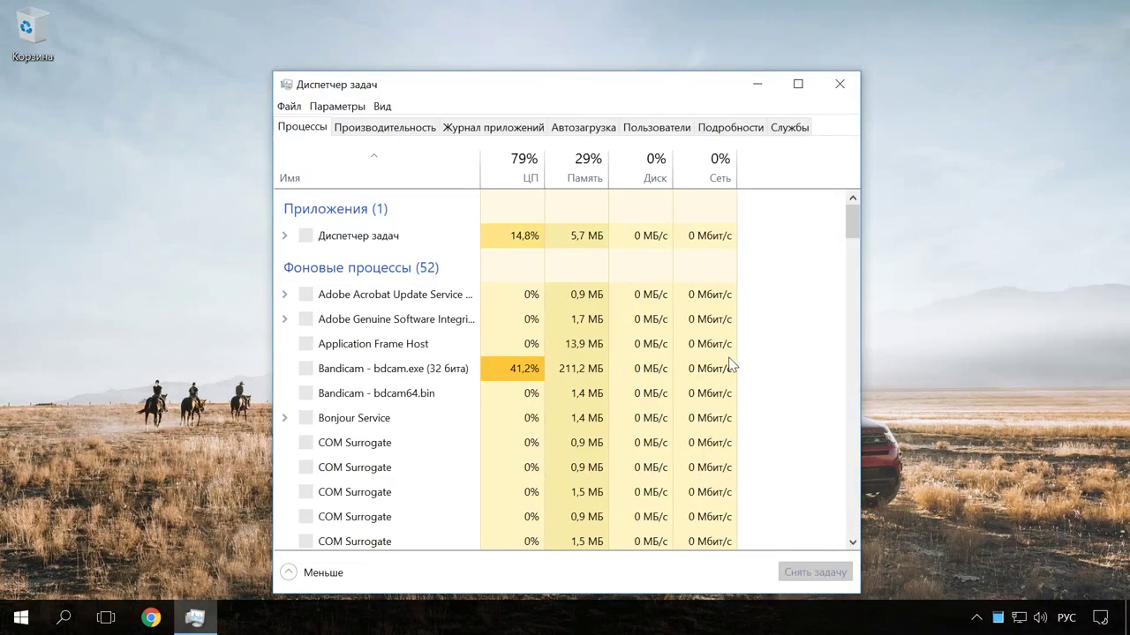
{"action": "left_click", "coordinate": [583, 128]}
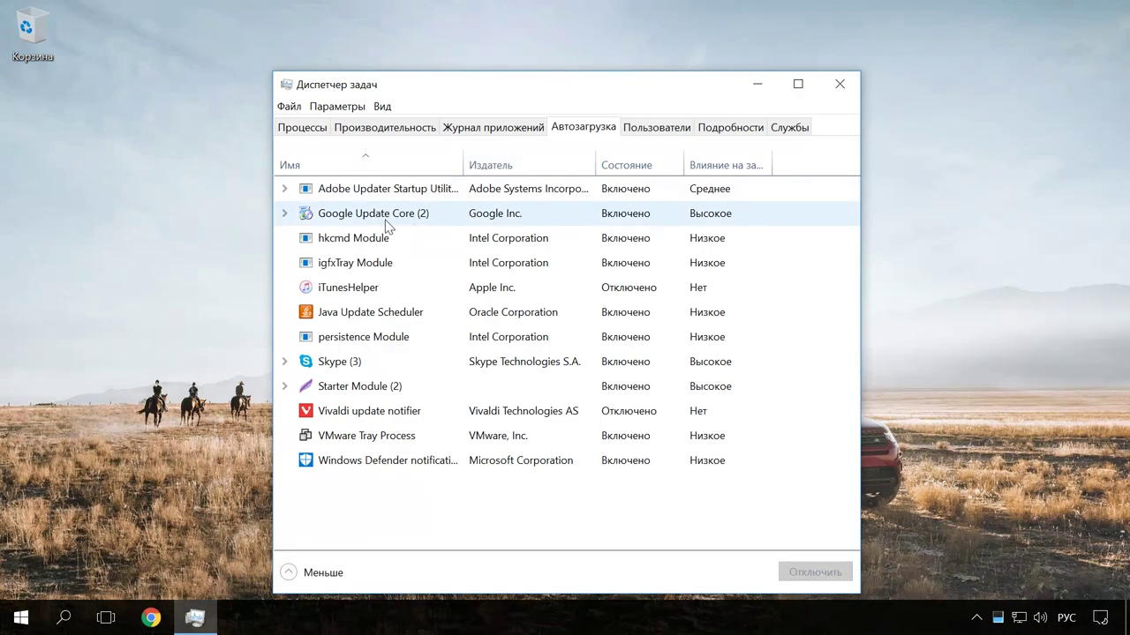
- Disable igfxTray Module, hkcmd Module and Java Update Scheduler at startup
{"action": "right_click", "coordinate": [371, 296]}
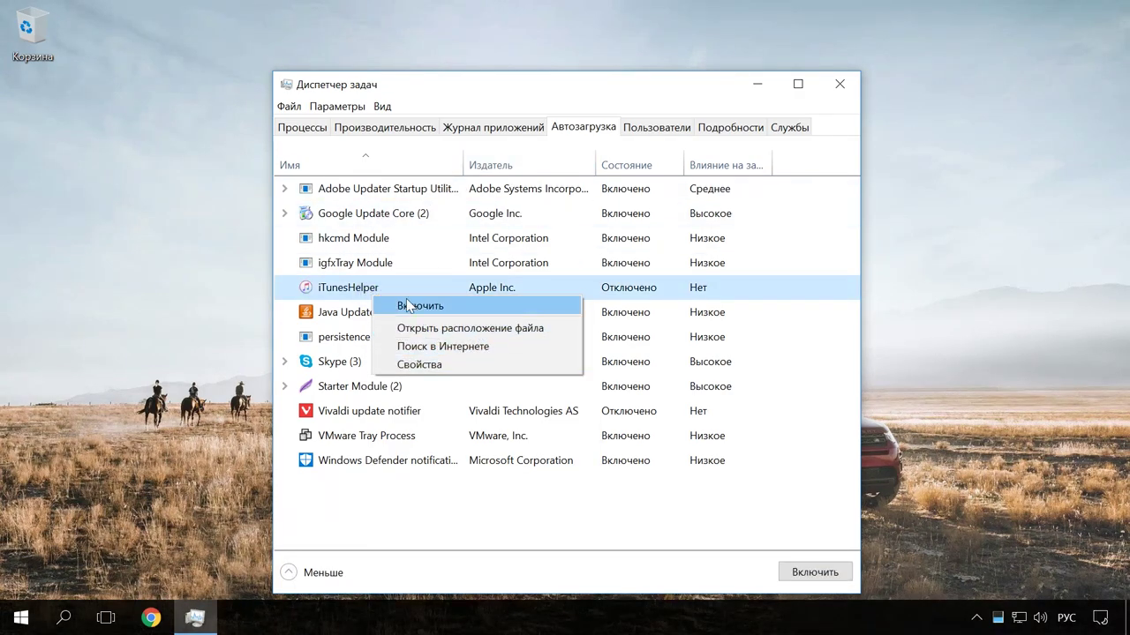
{"action": "right_click", "coordinate": [391, 262]}
{"action": "left_click", "coordinate": [424, 275]}
{"action": "right_click", "coordinate": [368, 235]}
{"action": "left_click", "coordinate": [396, 248]}
{"action": "right_click", "coordinate": [400, 315]}
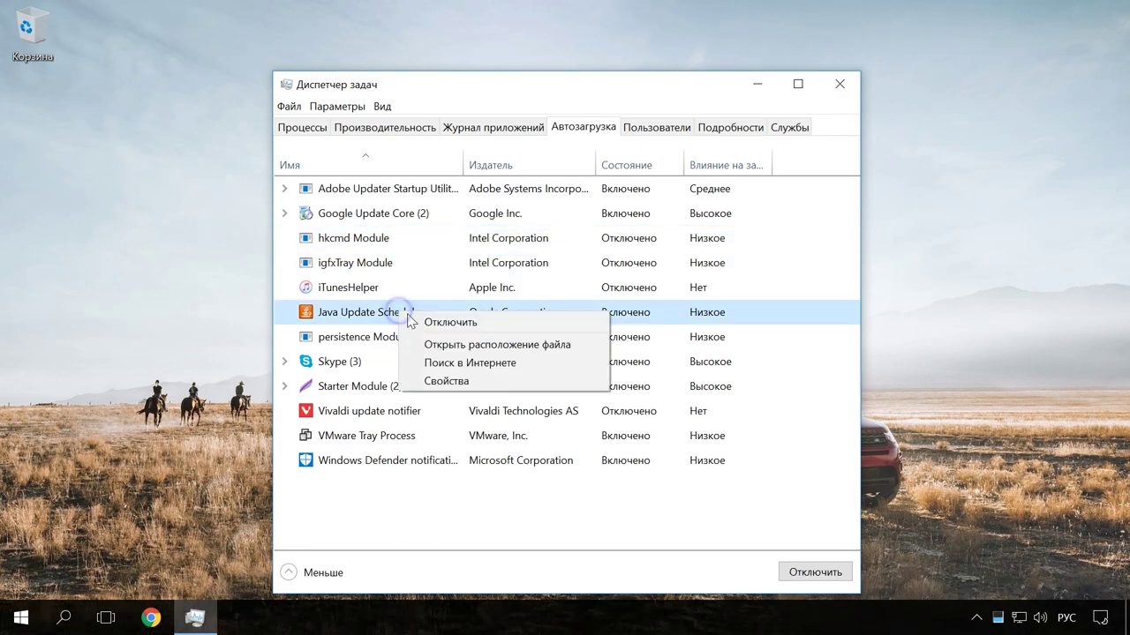
{"action": "left_click", "coordinate": [424, 321]}
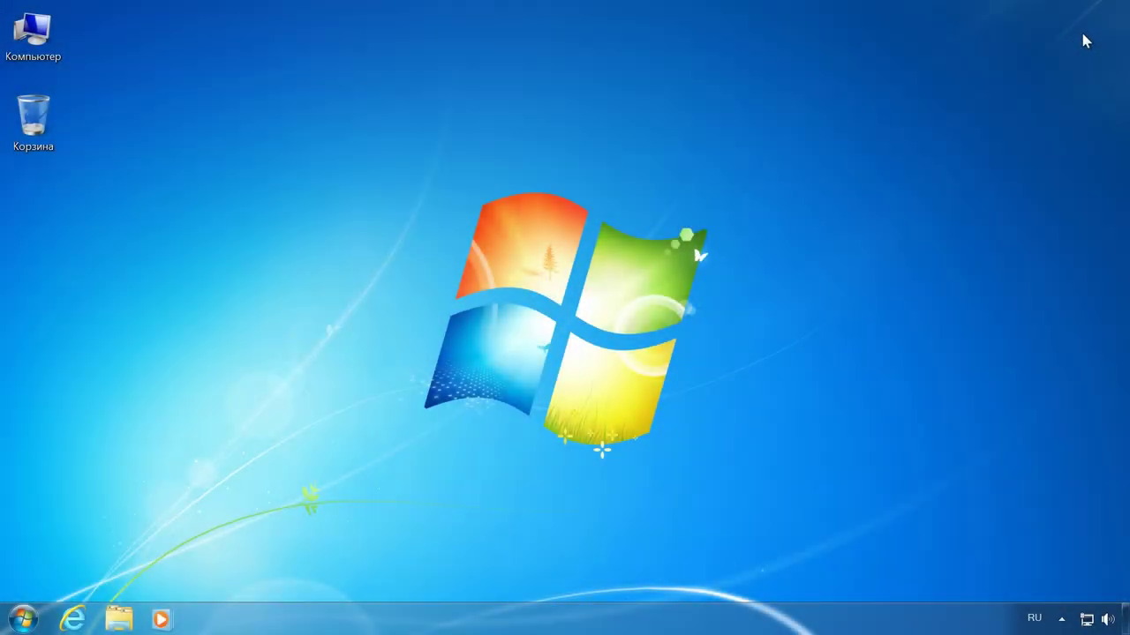
- On the Windows 7 desktop, search for msconfig and launch the System Configuration utility
{"action": "left_click", "coordinate": [12, 625]}
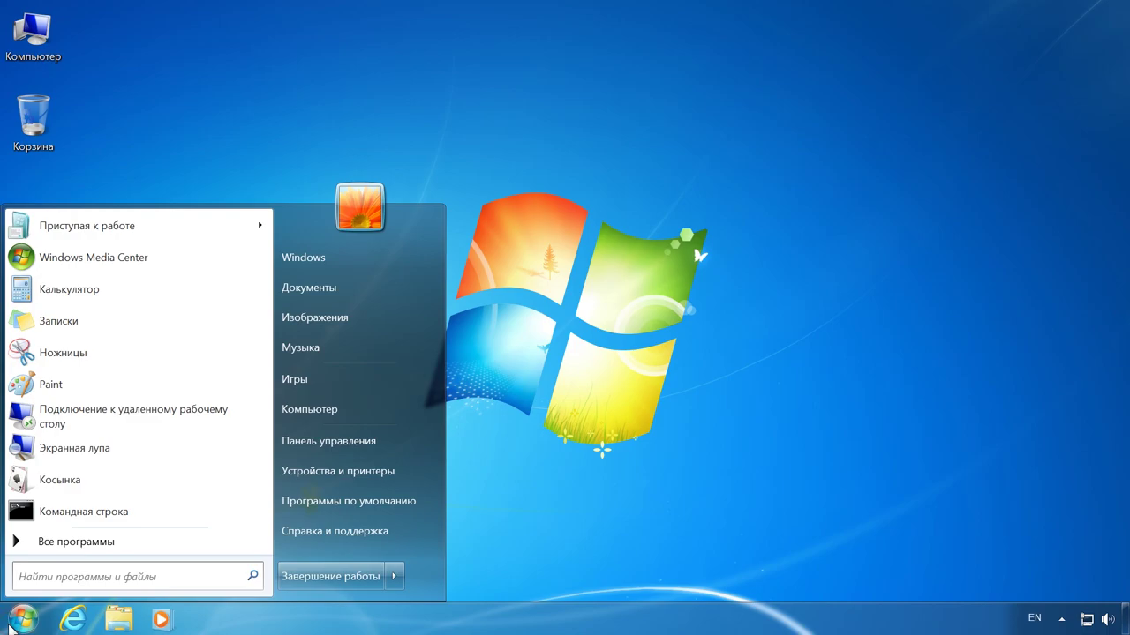
{"action": "left_click", "coordinate": [114, 577]}
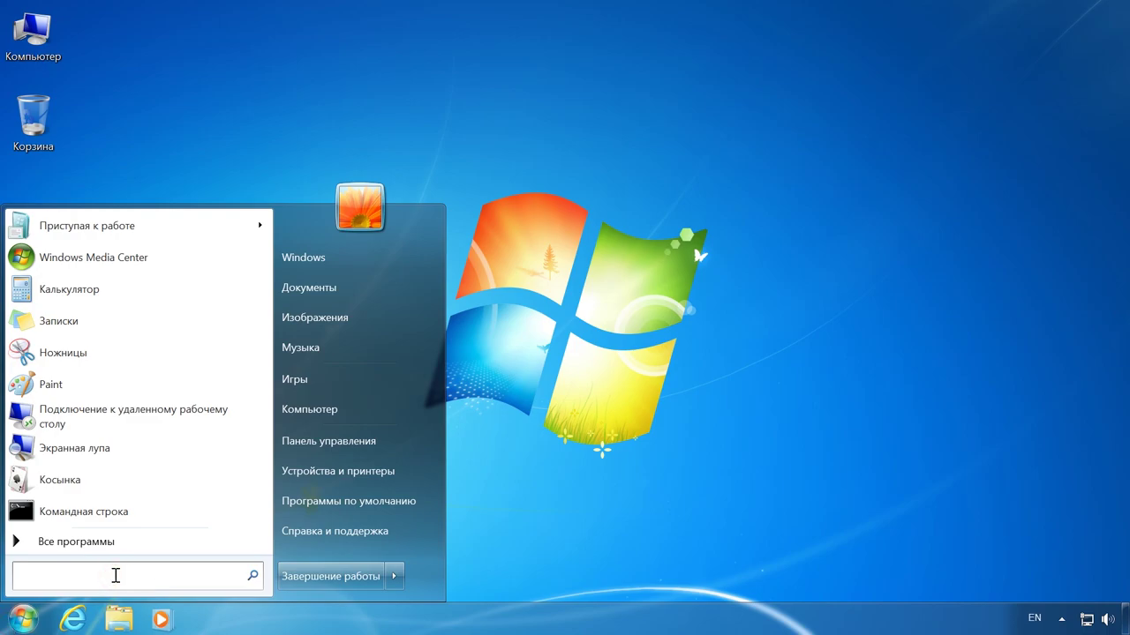
{"action": "type", "text": "msc"}
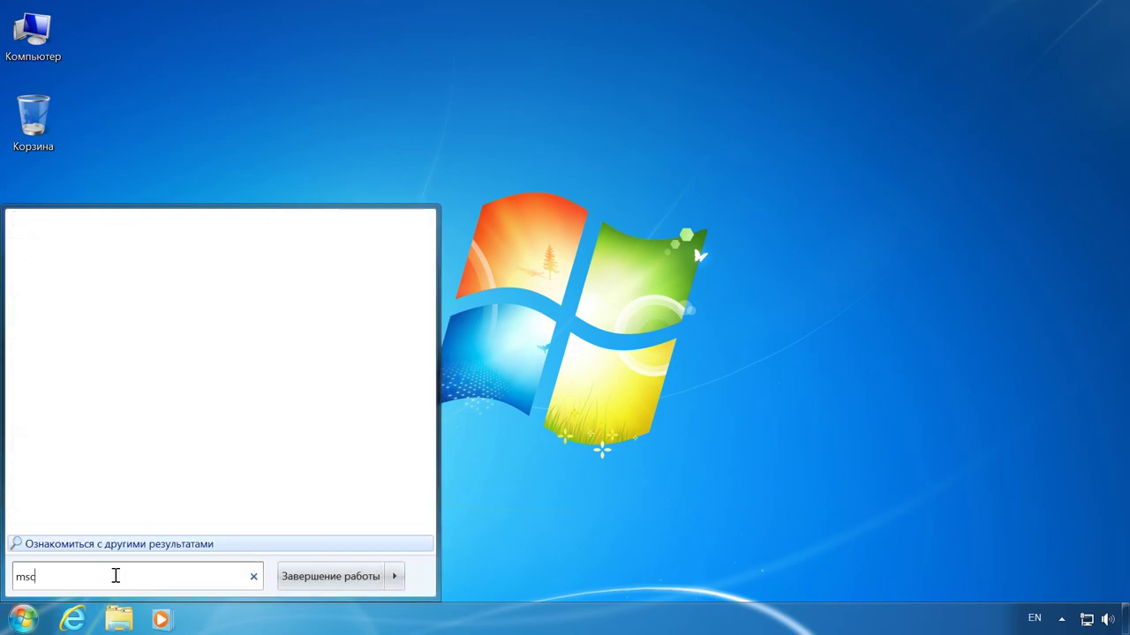
{"action": "type", "text": "onfig"}
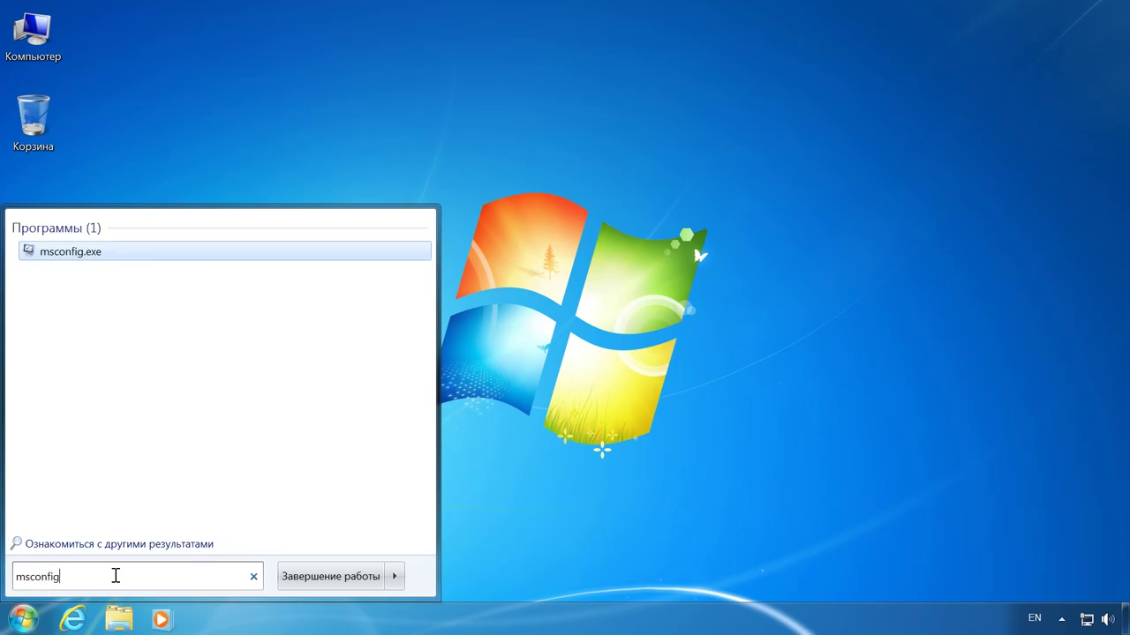
{"action": "key", "text": "Return"}
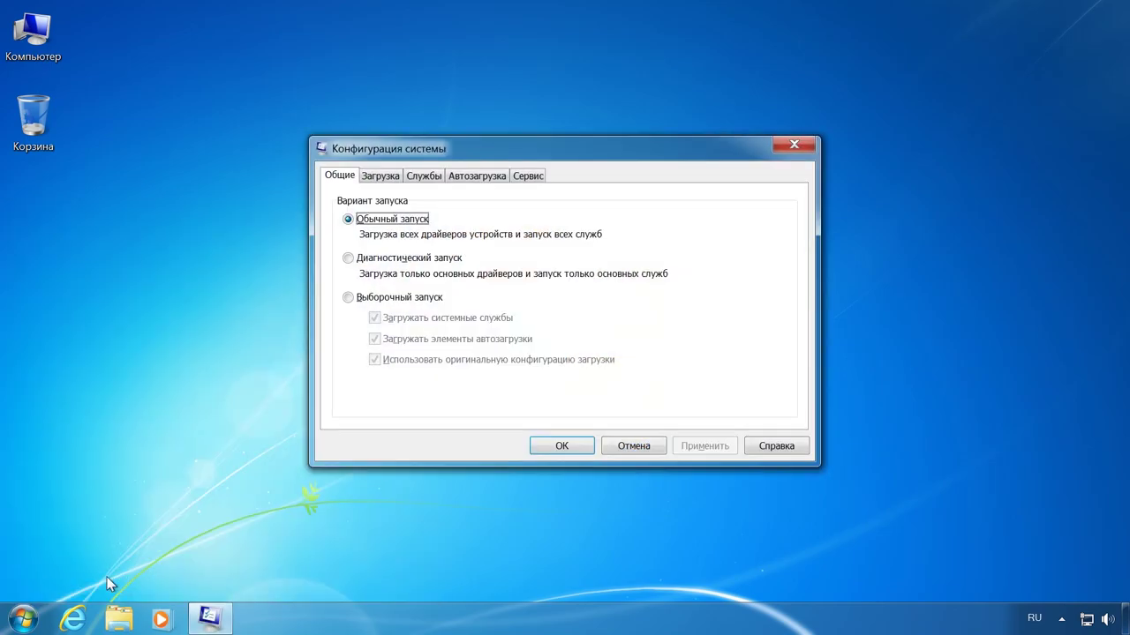
- Uncheck VMware Tools and Starter Module among the startup items in System Configuration
{"action": "left_click", "coordinate": [475, 180]}
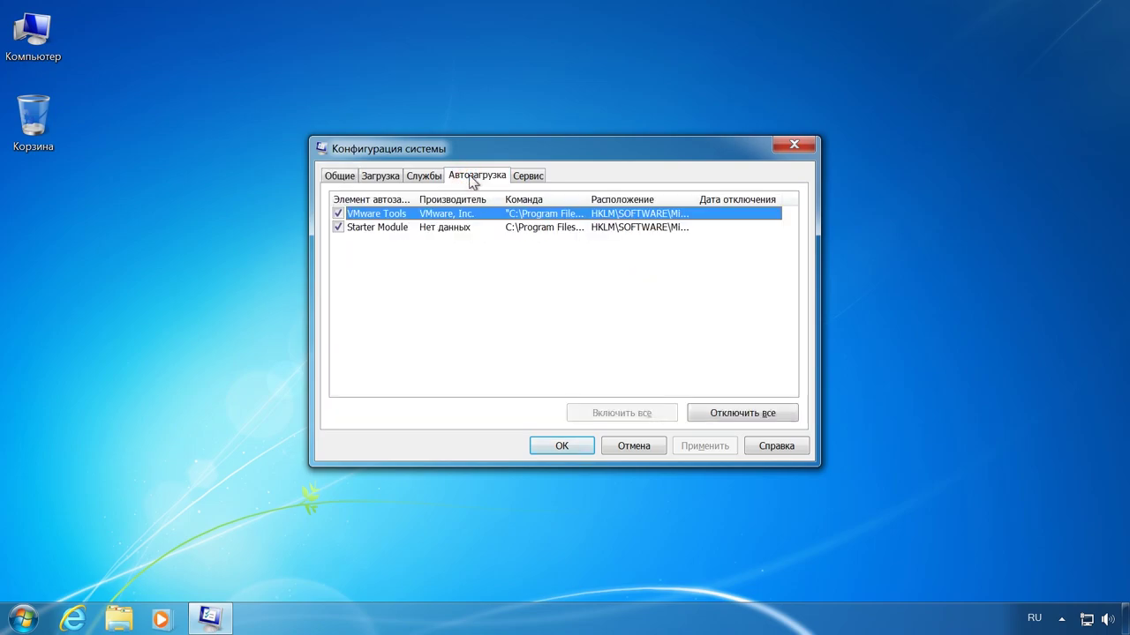
{"action": "left_click", "coordinate": [338, 213]}
{"action": "left_click", "coordinate": [339, 228]}
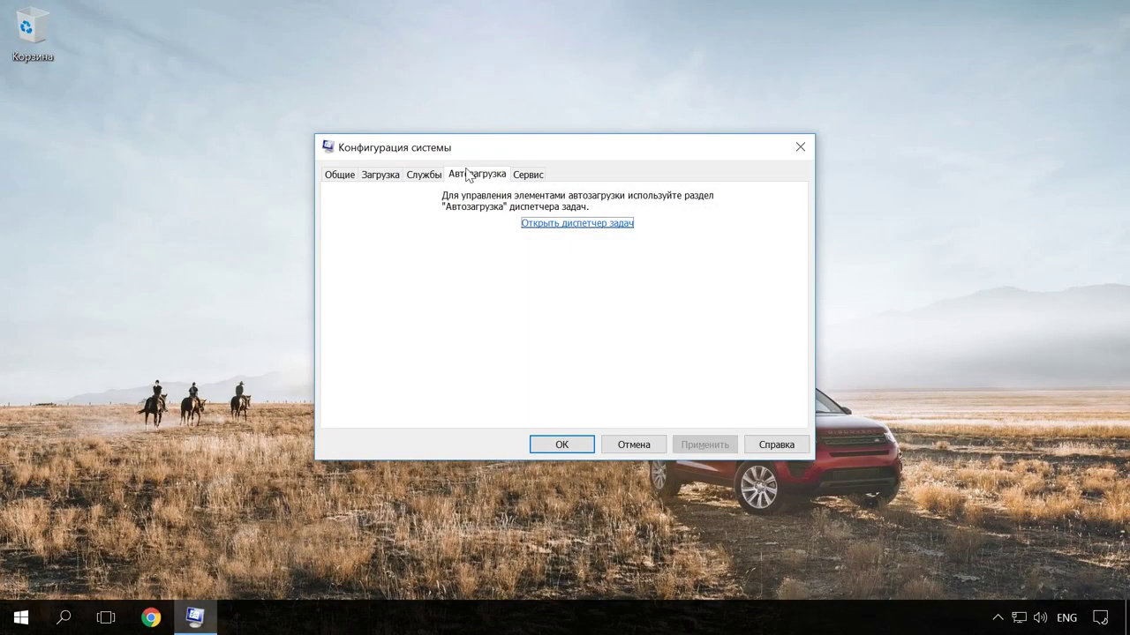
- Hide the Microsoft services and uncheck Служба Bonjour, Everything, Сервис iPod and Mozilla Maintenance Service
{"action": "left_click", "coordinate": [427, 176]}
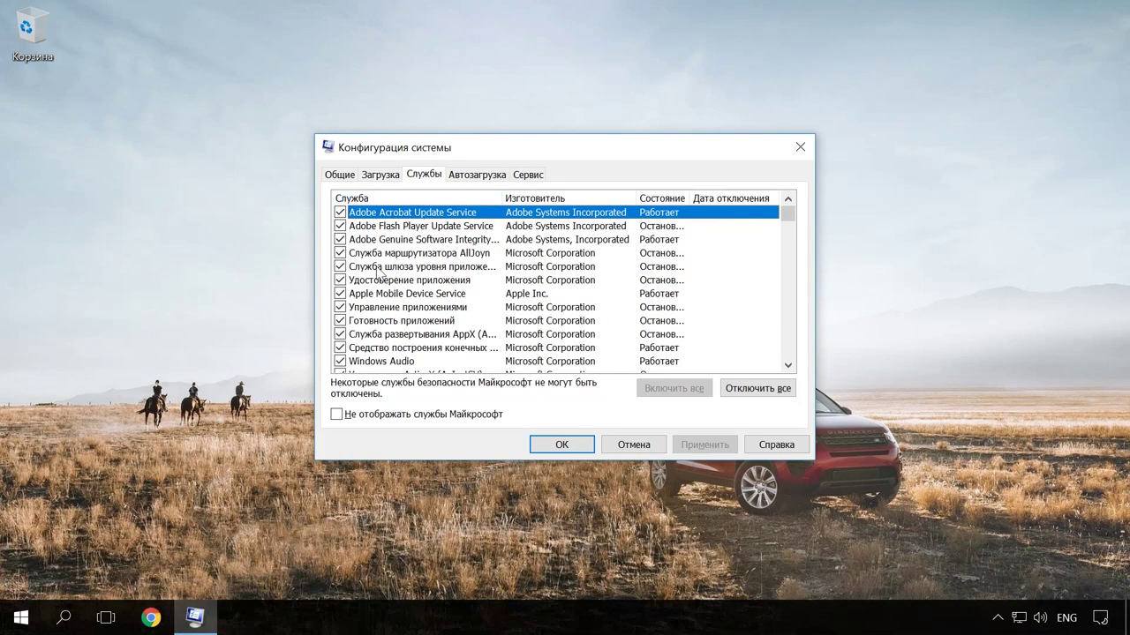
{"action": "left_click", "coordinate": [337, 414]}
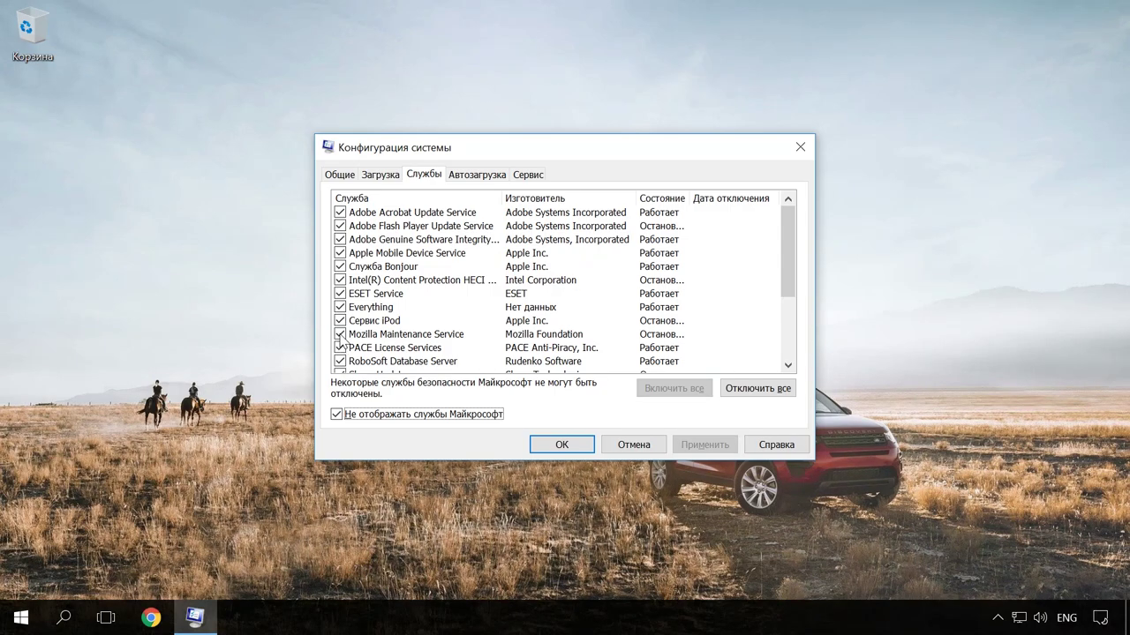
{"action": "left_click", "coordinate": [340, 266]}
{"action": "left_click", "coordinate": [340, 307]}
{"action": "left_click", "coordinate": [340, 322]}
{"action": "left_click", "coordinate": [340, 335]}
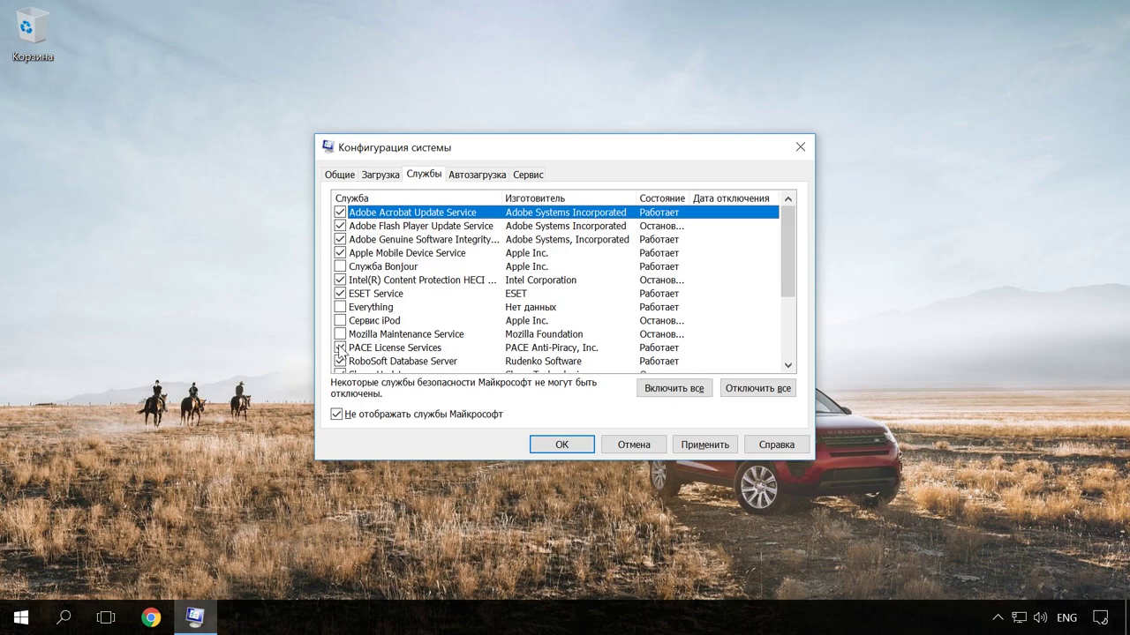
- Uncheck Yandex.Browser Update Service and apply the service changes
{"action": "scroll", "coordinate": [345, 252], "scroll_direction": "down", "scroll_amount": 2}
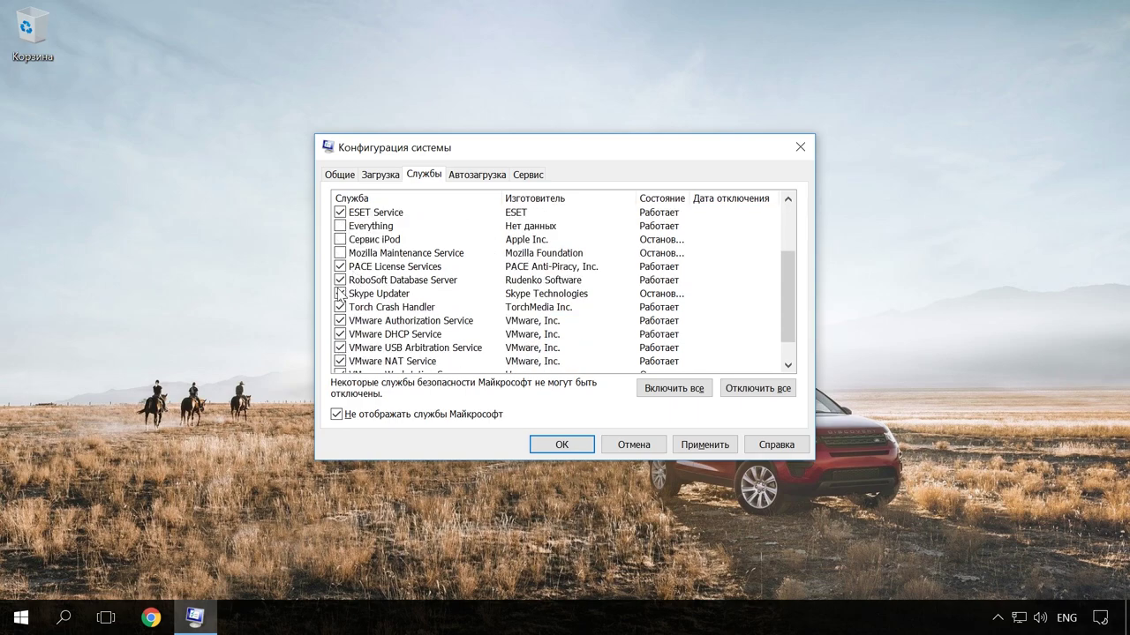
{"action": "left_click", "coordinate": [340, 294]}
{"action": "scroll", "coordinate": [340, 295], "scroll_direction": "down", "scroll_amount": 1}
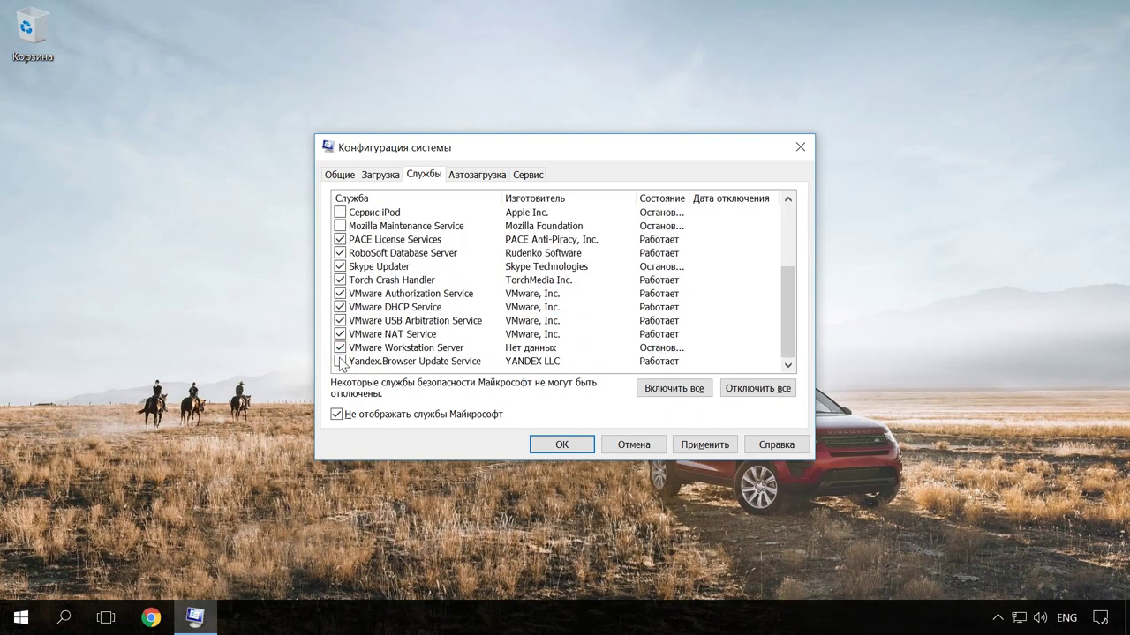
{"action": "left_click", "coordinate": [689, 443]}
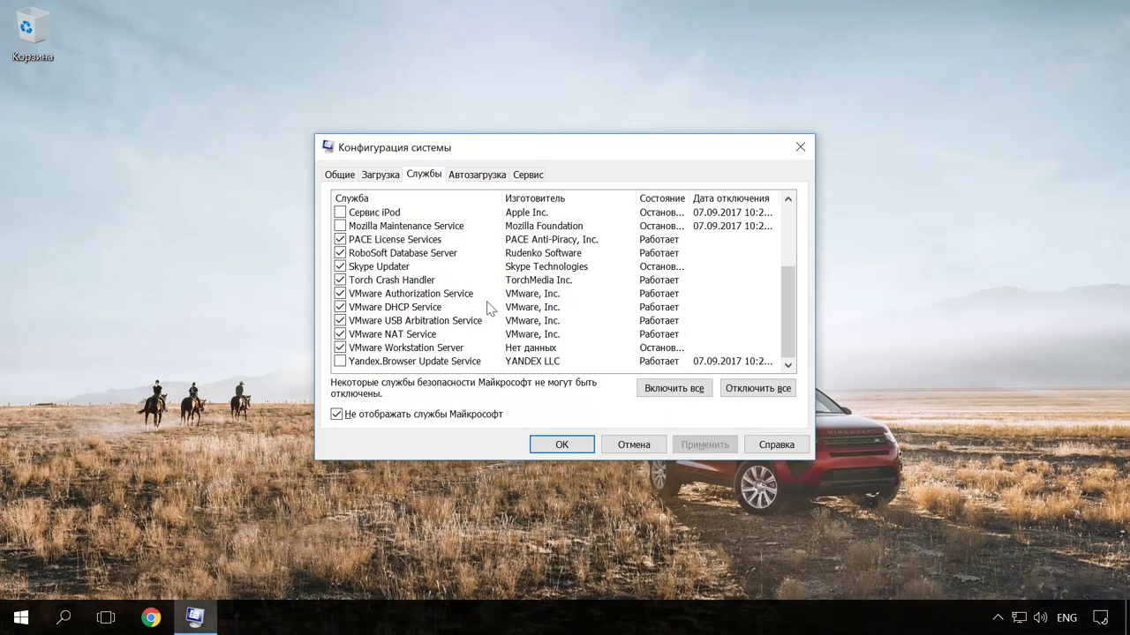
- Set the number of processors used at boot to 4, apply it, and exit System Configuration without restarting
{"action": "left_click", "coordinate": [380, 175]}
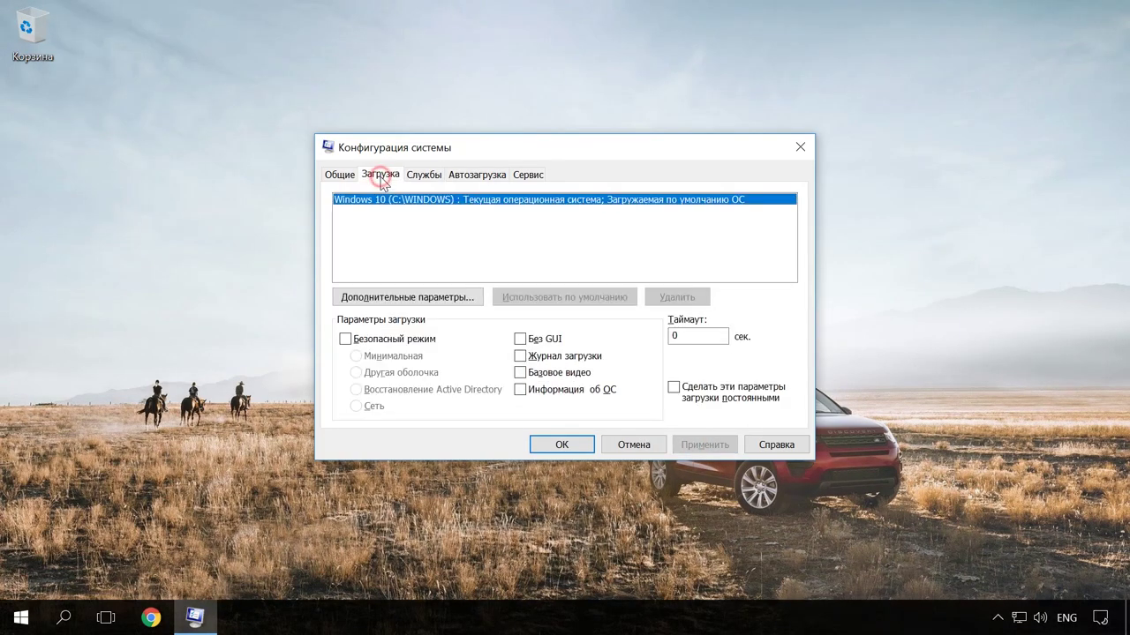
{"action": "left_click", "coordinate": [438, 297]}
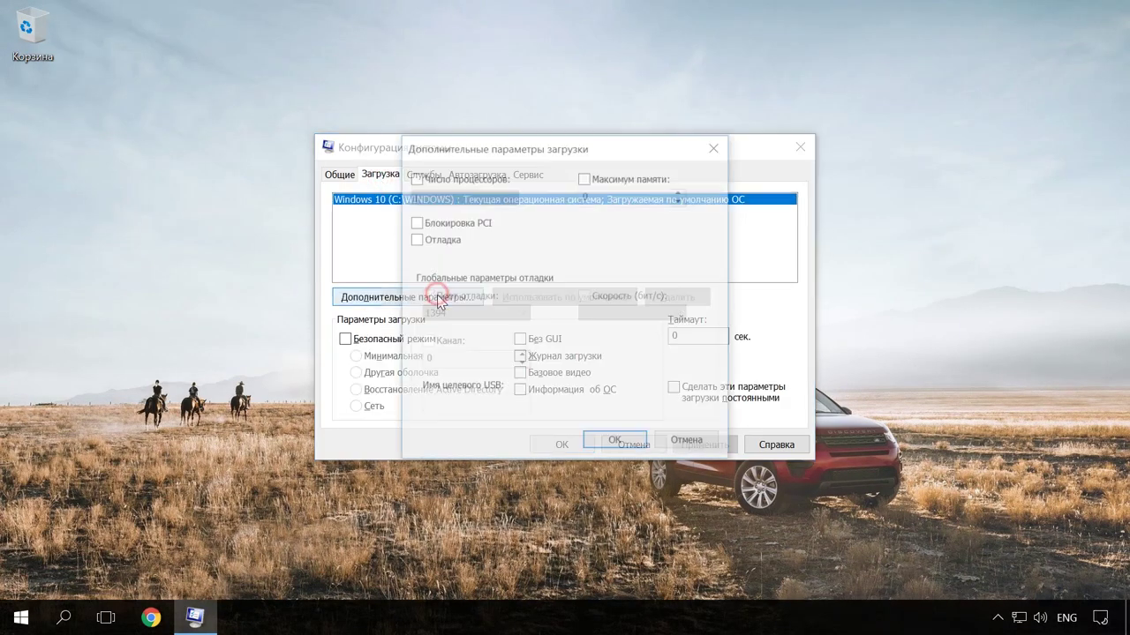
{"action": "left_click", "coordinate": [416, 177]}
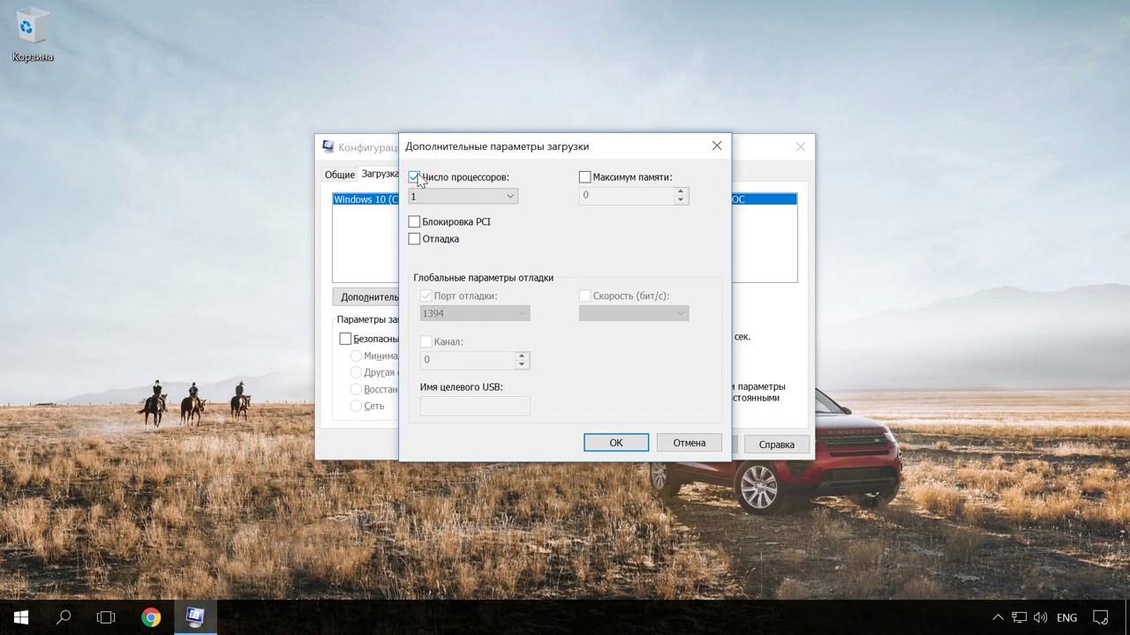
{"action": "left_click", "coordinate": [510, 196]}
{"action": "left_click", "coordinate": [500, 244]}
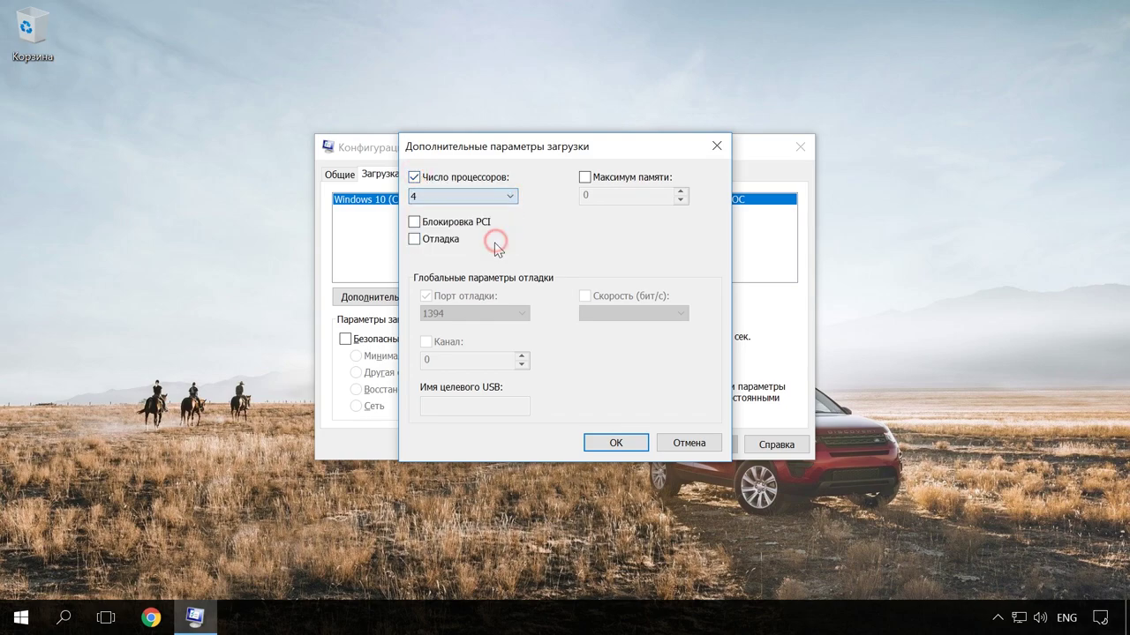
{"action": "left_click", "coordinate": [615, 443]}
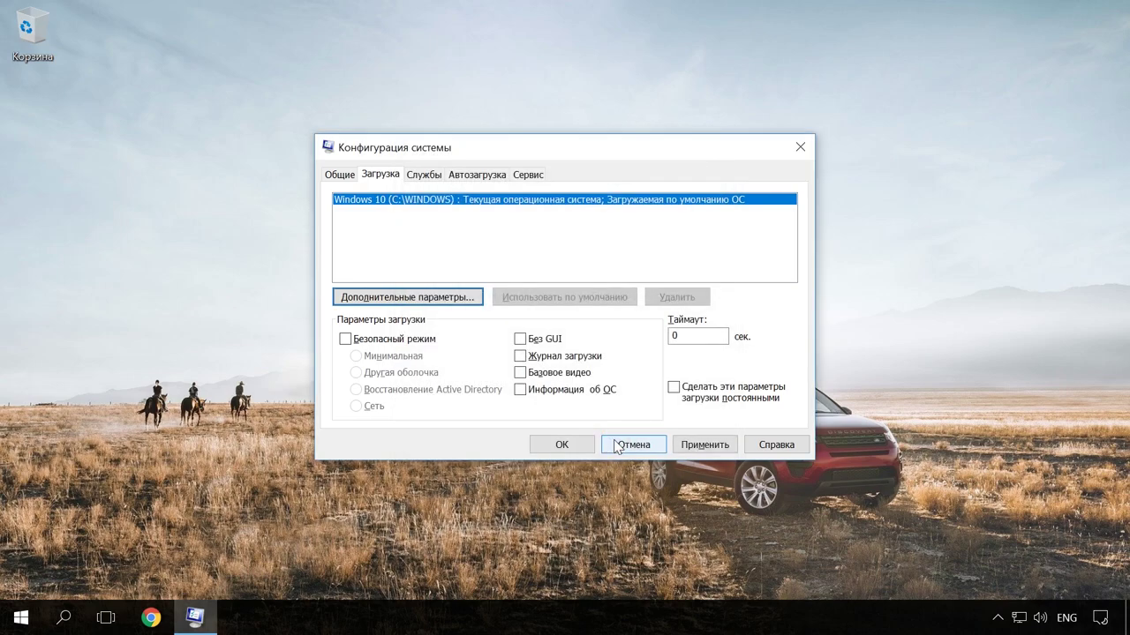
{"action": "left_click", "coordinate": [697, 446]}
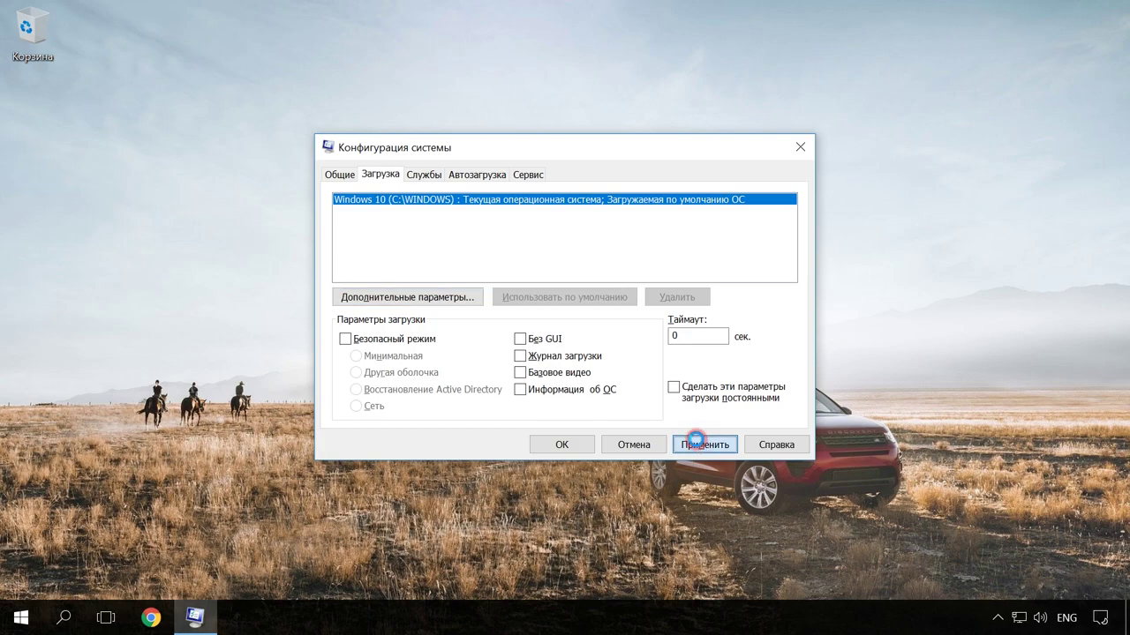
{"action": "left_click", "coordinate": [563, 443]}
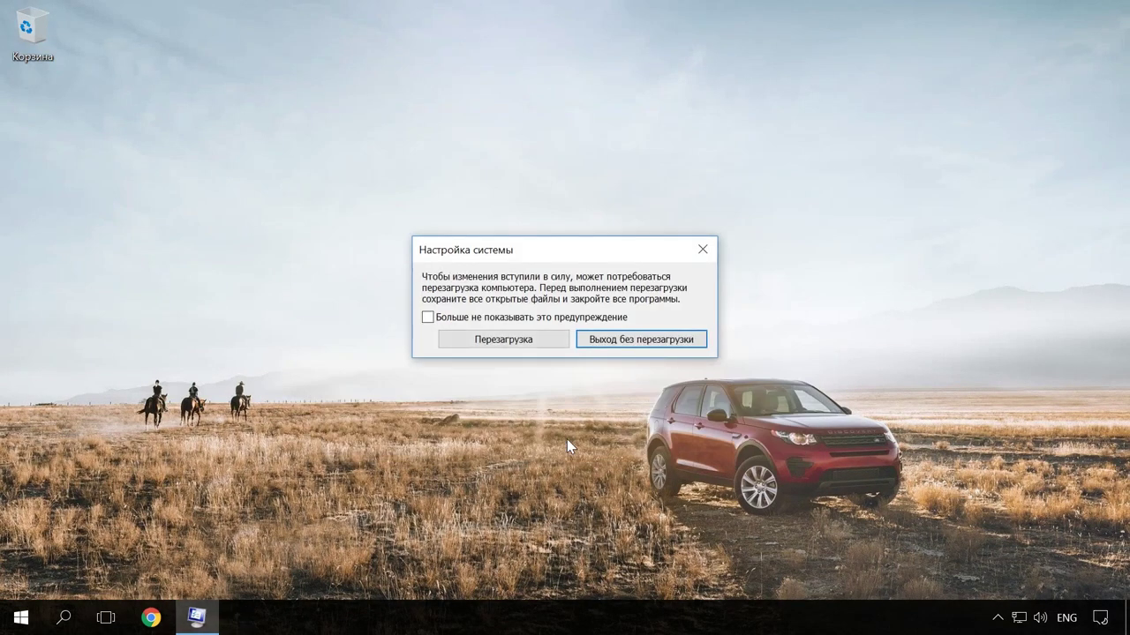
{"action": "left_click", "coordinate": [650, 340]}
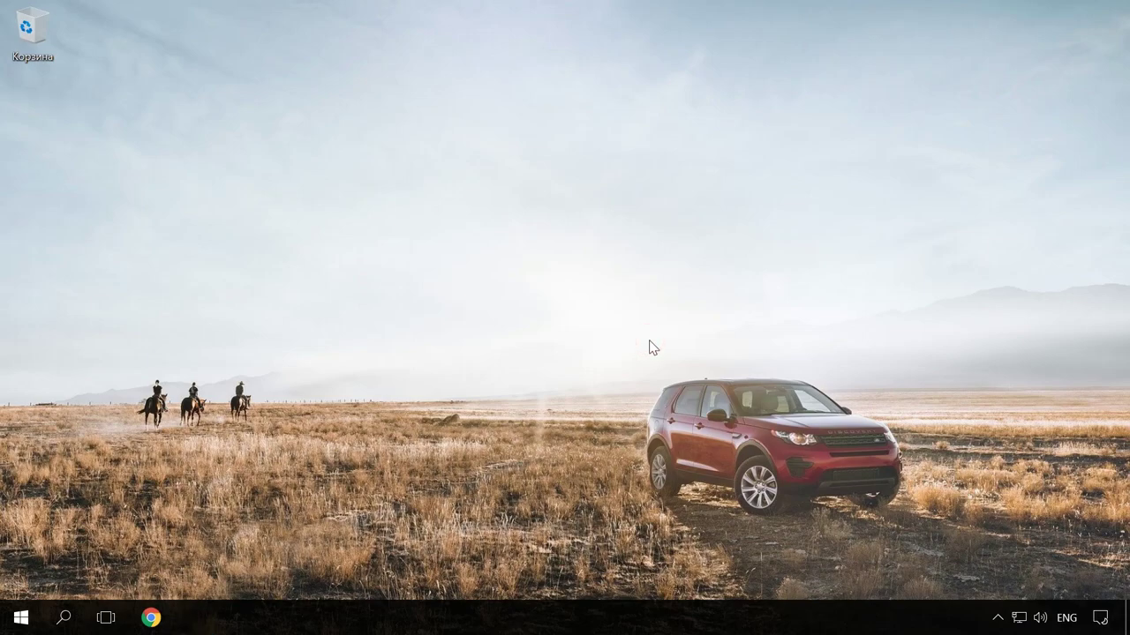
- Launch CCleaner, scan the registry for problems, and close the program
{"action": "left_click", "coordinate": [65, 621]}
{"action": "type", "text": "cc"}
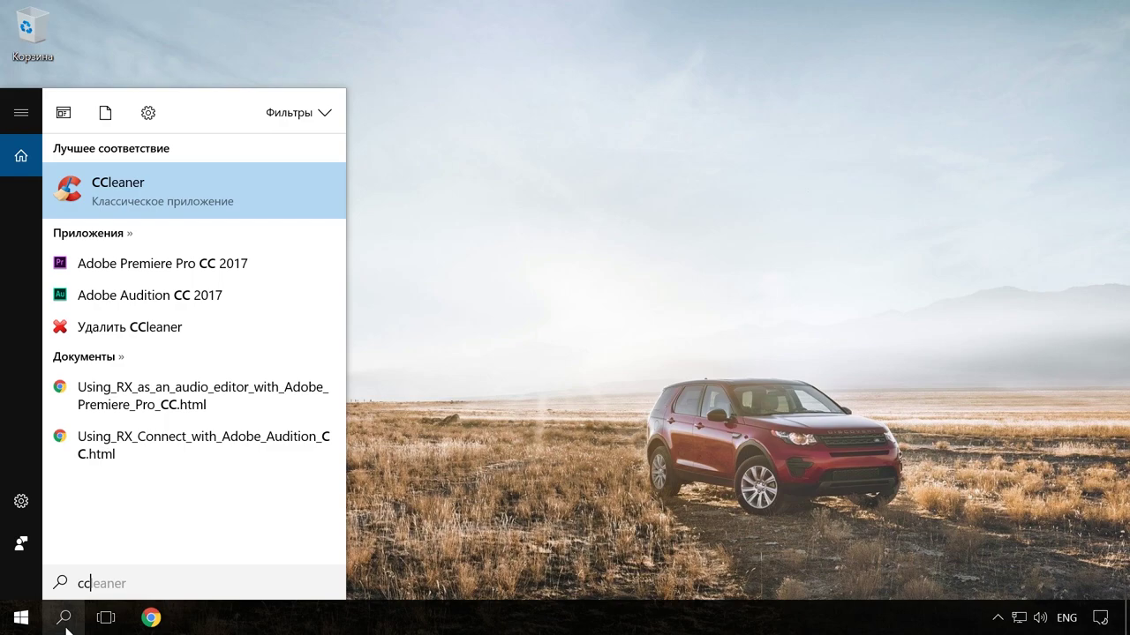
{"action": "left_click", "coordinate": [235, 191]}
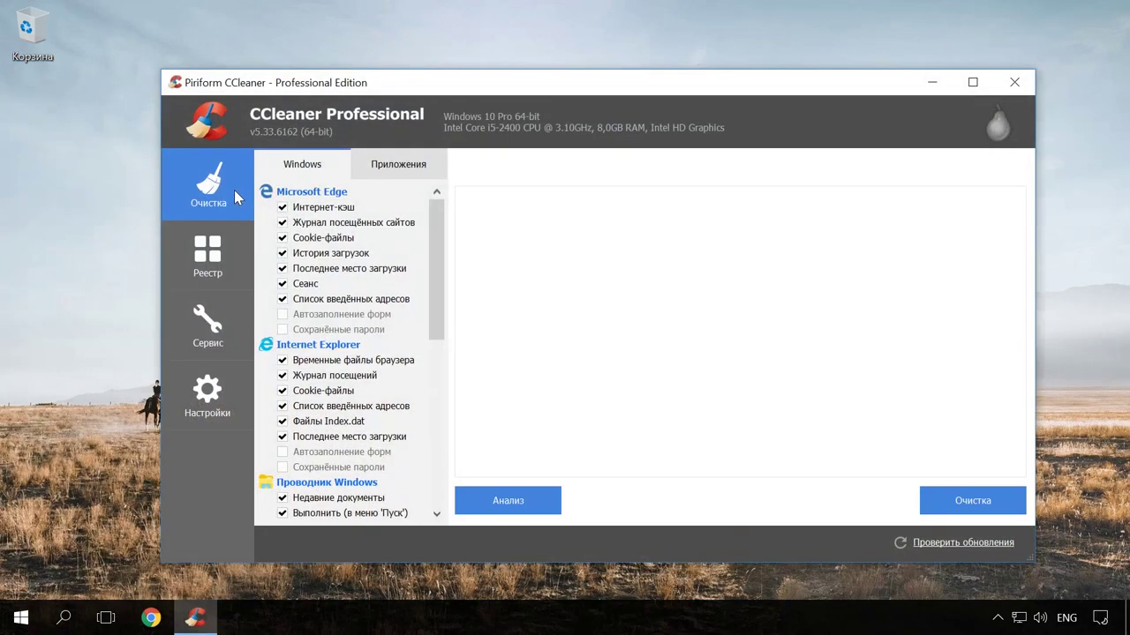
{"action": "left_click", "coordinate": [214, 268]}
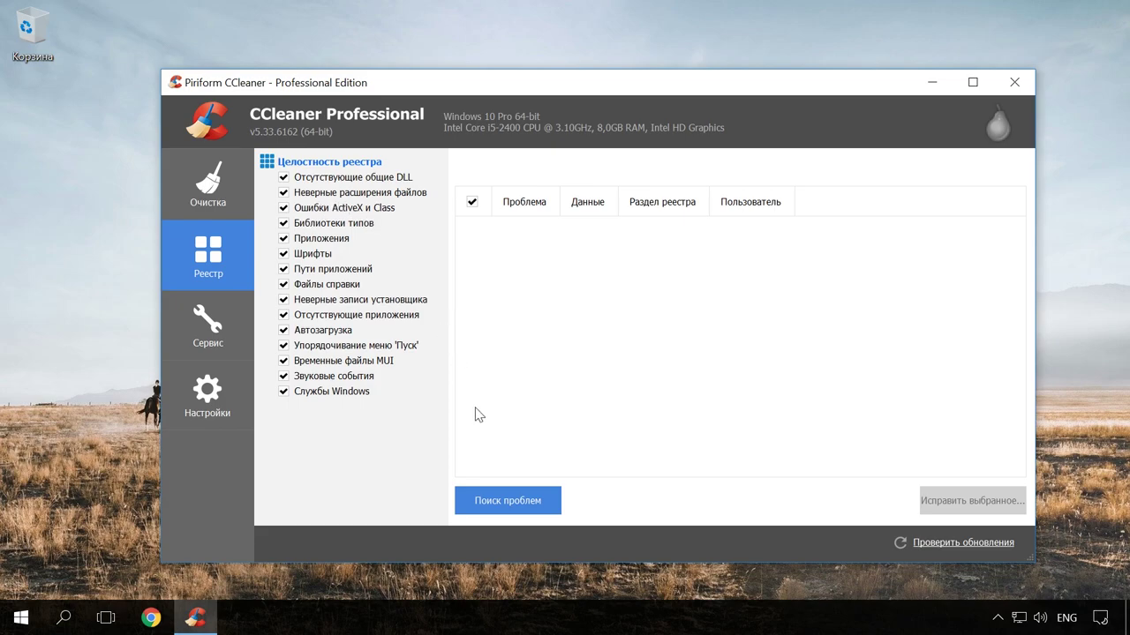
{"action": "left_click", "coordinate": [510, 503]}
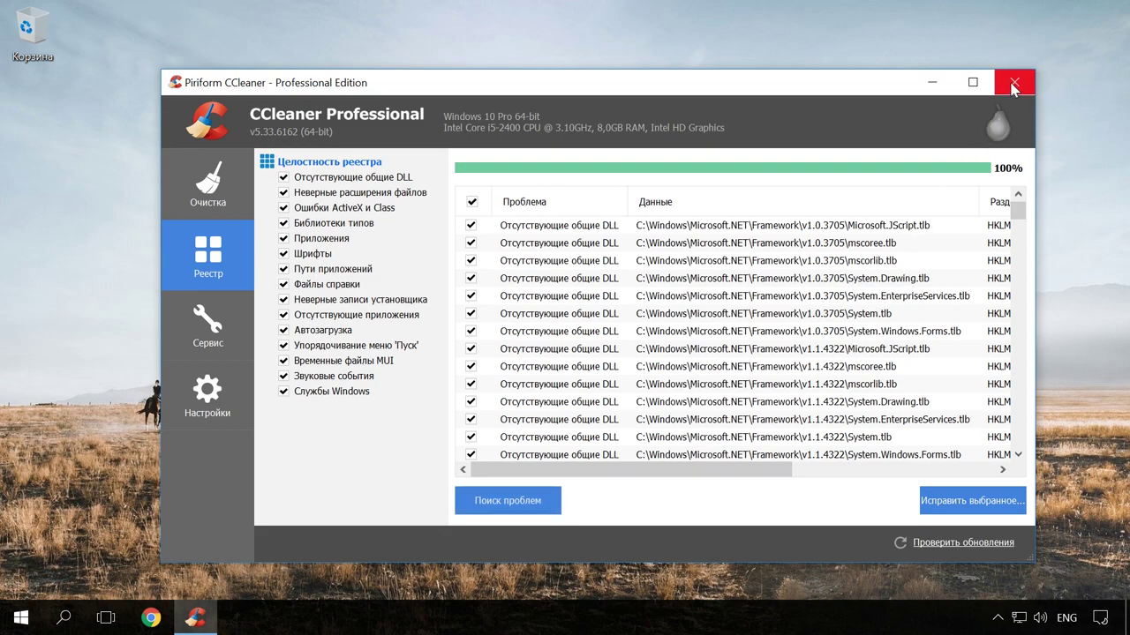
{"action": "left_click", "coordinate": [1014, 82]}
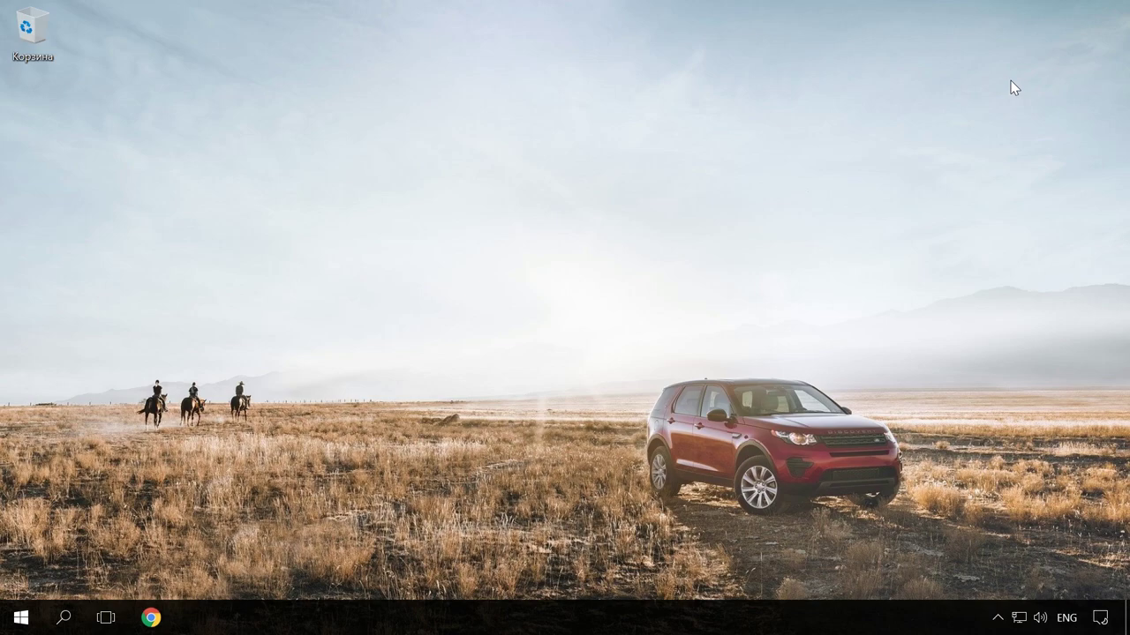
- Open the background apps page in the privacy section of Windows Settings
{"action": "right_click", "coordinate": [12, 622]}
{"action": "left_click", "coordinate": [75, 447]}
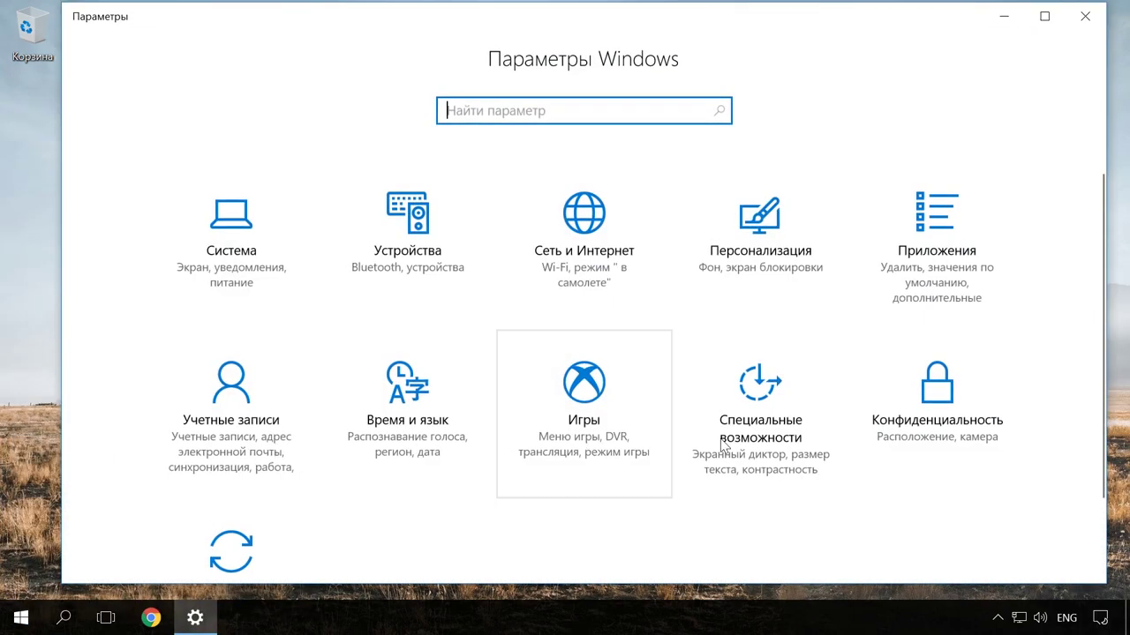
{"action": "left_click", "coordinate": [955, 388]}
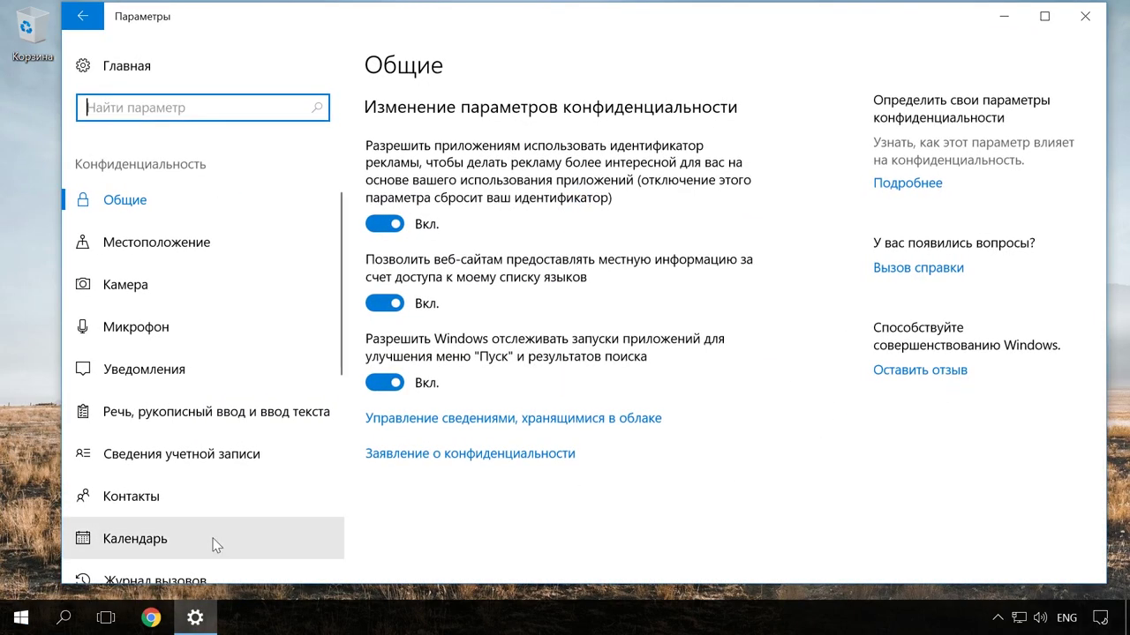
{"action": "scroll", "coordinate": [211, 534], "scroll_direction": "down", "scroll_amount": 3}
{"action": "left_click", "coordinate": [196, 515]}
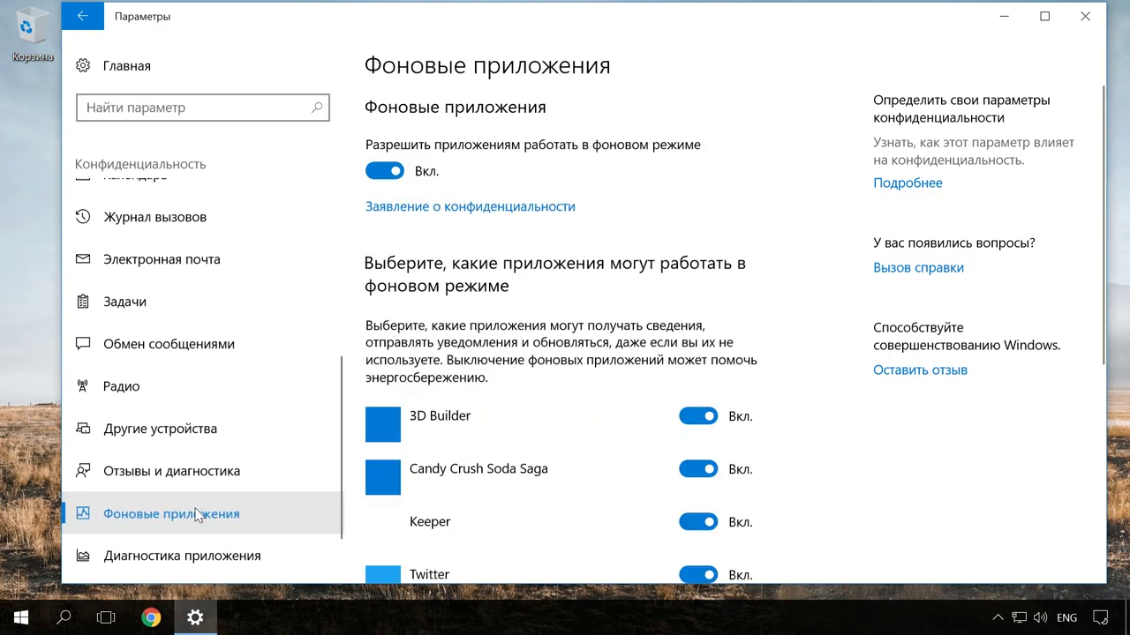
- Turn off background activity for Candy Crush Soda Saga, Microsoft Solitaire Collection and Xbox
{"action": "scroll", "coordinate": [554, 332], "scroll_direction": "down", "scroll_amount": 3}
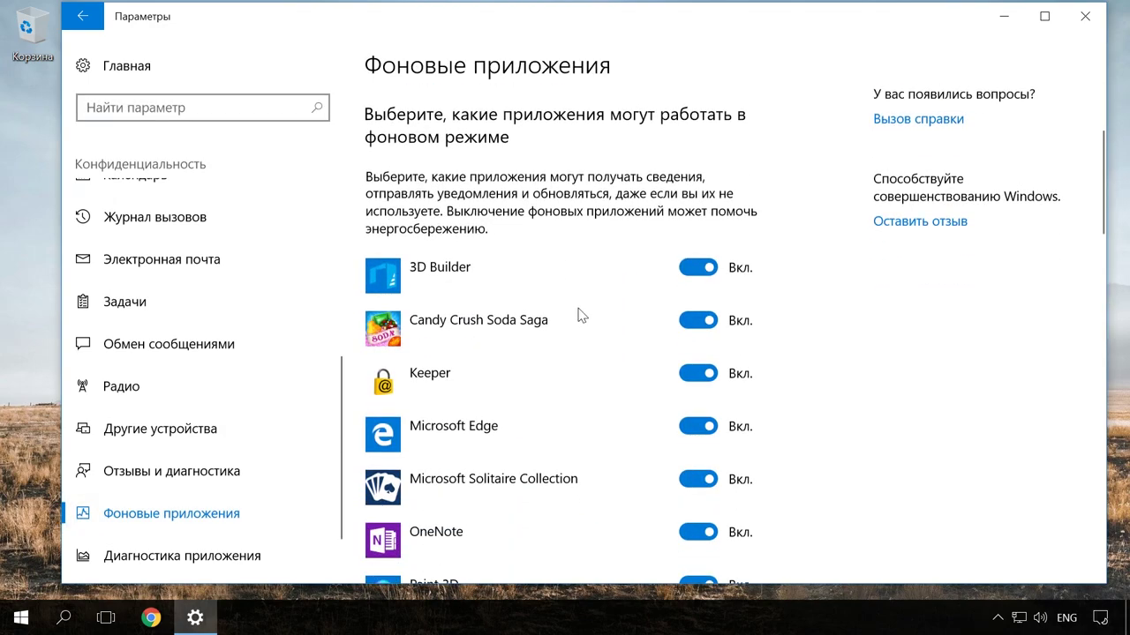
{"action": "left_click", "coordinate": [698, 322]}
{"action": "scroll", "coordinate": [714, 336], "scroll_direction": "down", "scroll_amount": 3}
{"action": "left_click", "coordinate": [711, 337]}
{"action": "scroll", "coordinate": [681, 424], "scroll_direction": "down", "scroll_amount": 2}
{"action": "scroll", "coordinate": [697, 348], "scroll_direction": "down", "scroll_amount": 4}
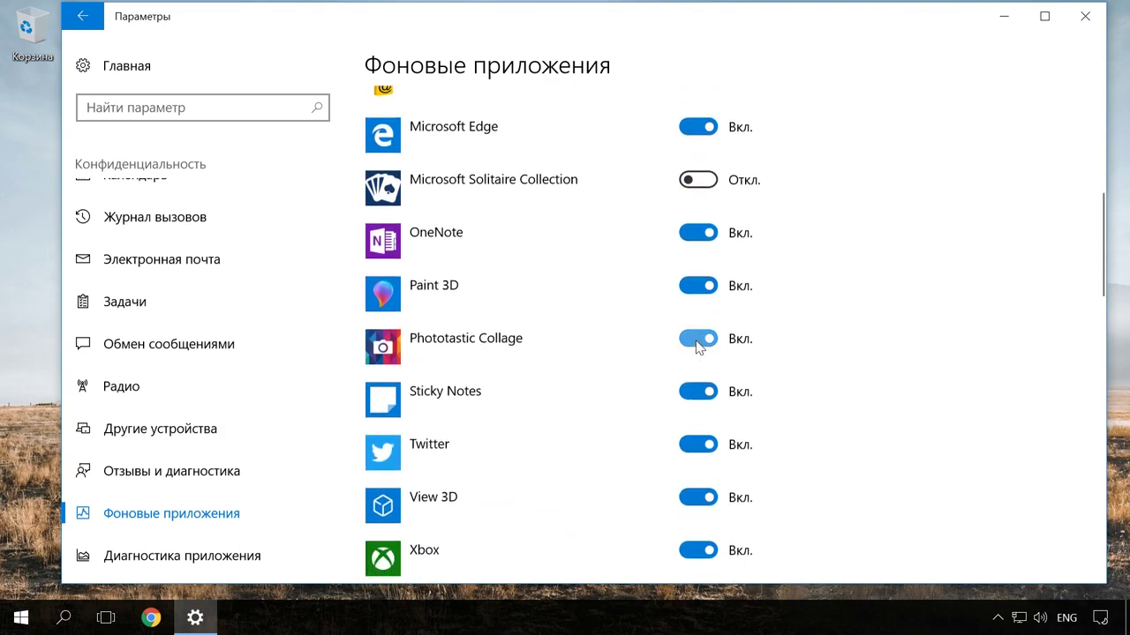
{"action": "left_click", "coordinate": [692, 404]}
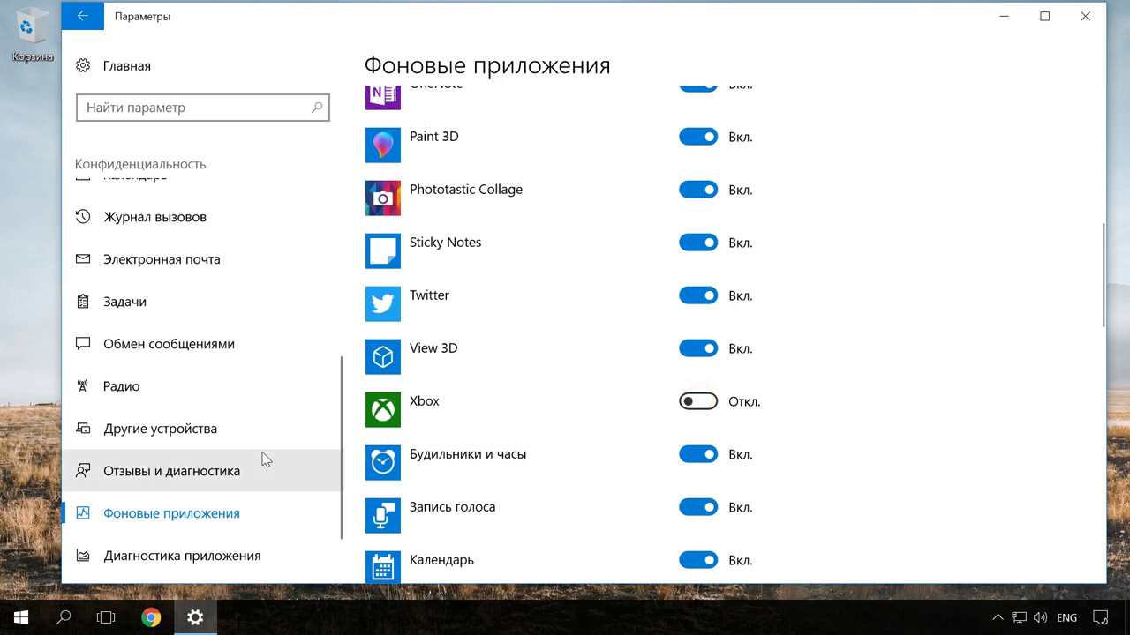
- Turn off the permission for apps to control radios and close Windows Settings
{"action": "left_click", "coordinate": [131, 388]}
{"action": "left_click", "coordinate": [391, 285]}
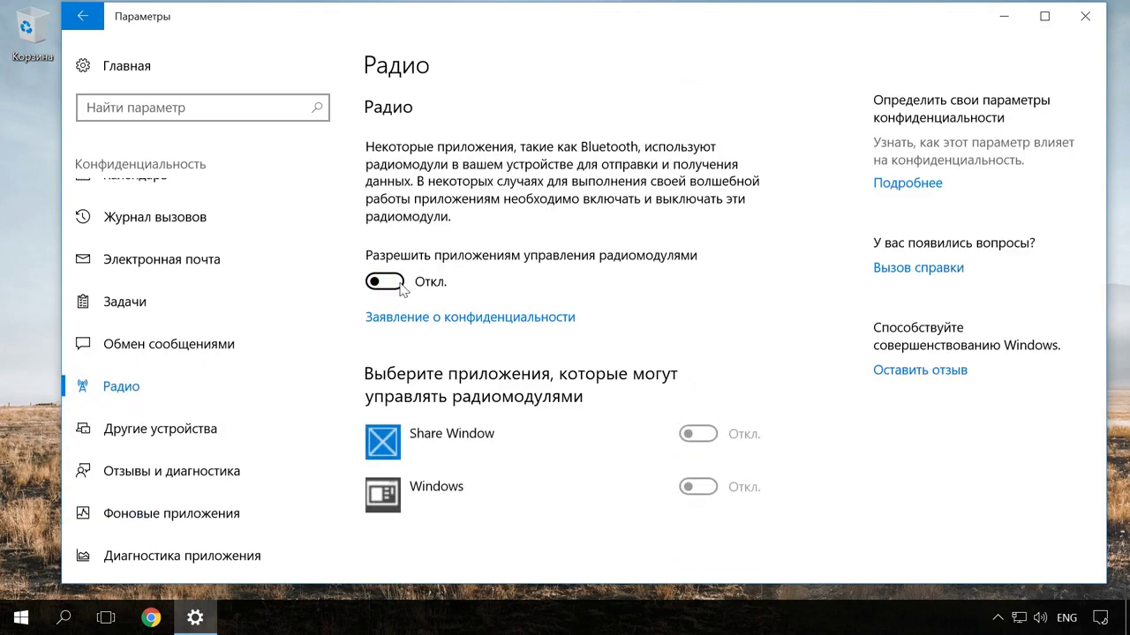
{"action": "left_click", "coordinate": [1080, 17]}
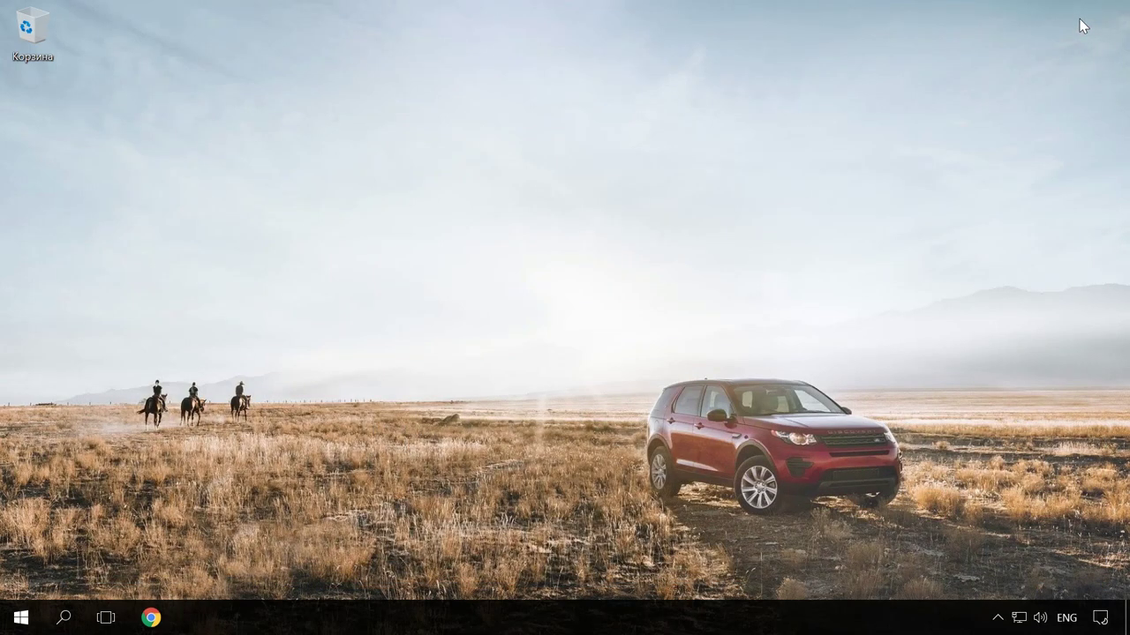
- Open the properties of local disk C: in File Explorer and launch its drive optimization tool
{"action": "key", "text": "super+e"}
{"action": "right_click", "coordinate": [519, 263]}
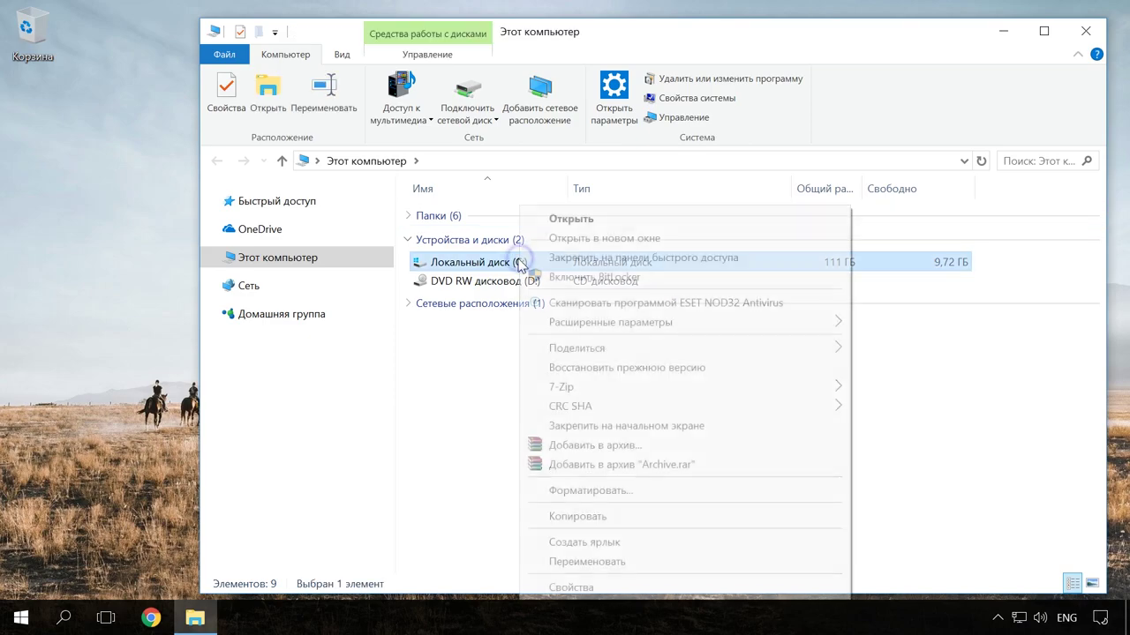
{"action": "left_click", "coordinate": [595, 587]}
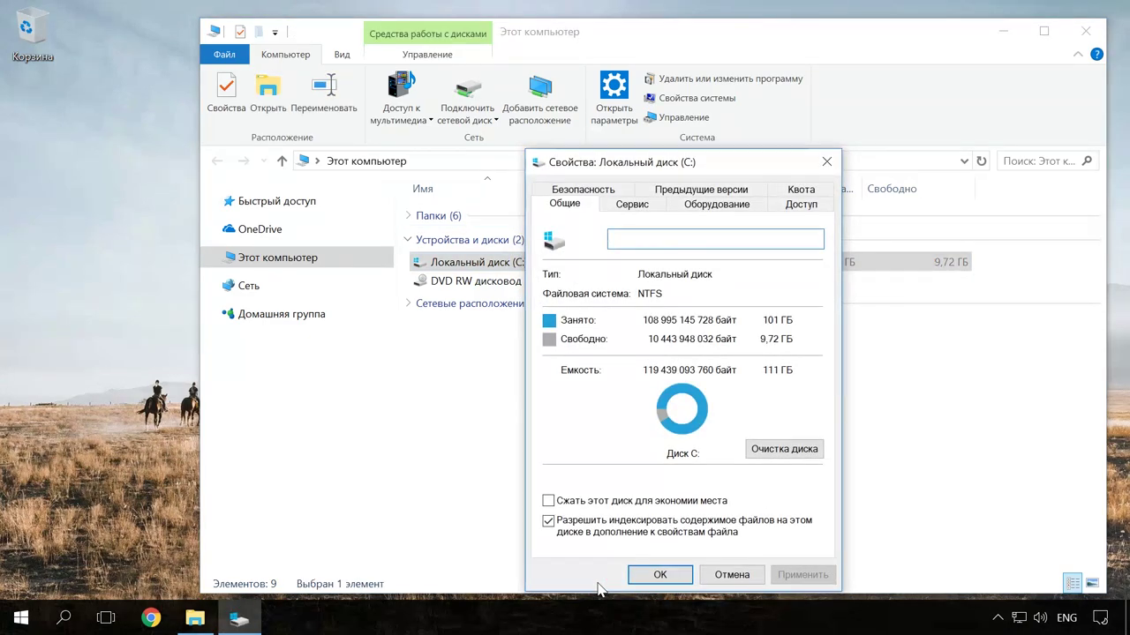
{"action": "left_click", "coordinate": [628, 204]}
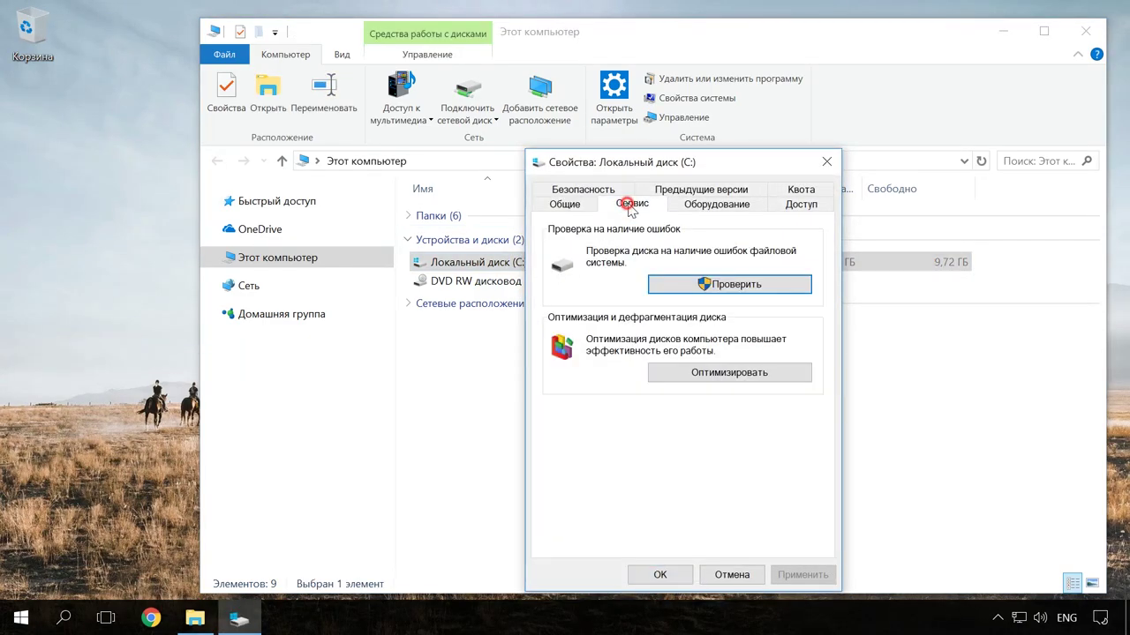
{"action": "left_click", "coordinate": [701, 376]}
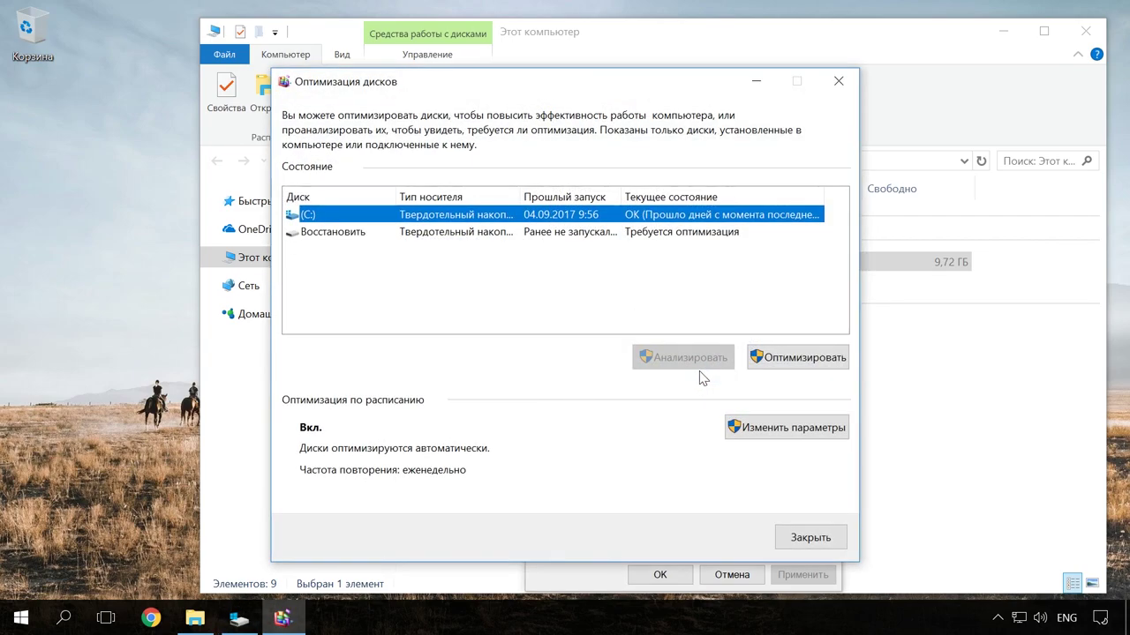
- Open the drive optimization schedule, switch scheduled runs off and back on, and accept the settings with the weekly frequency
{"action": "left_click", "coordinate": [765, 432]}
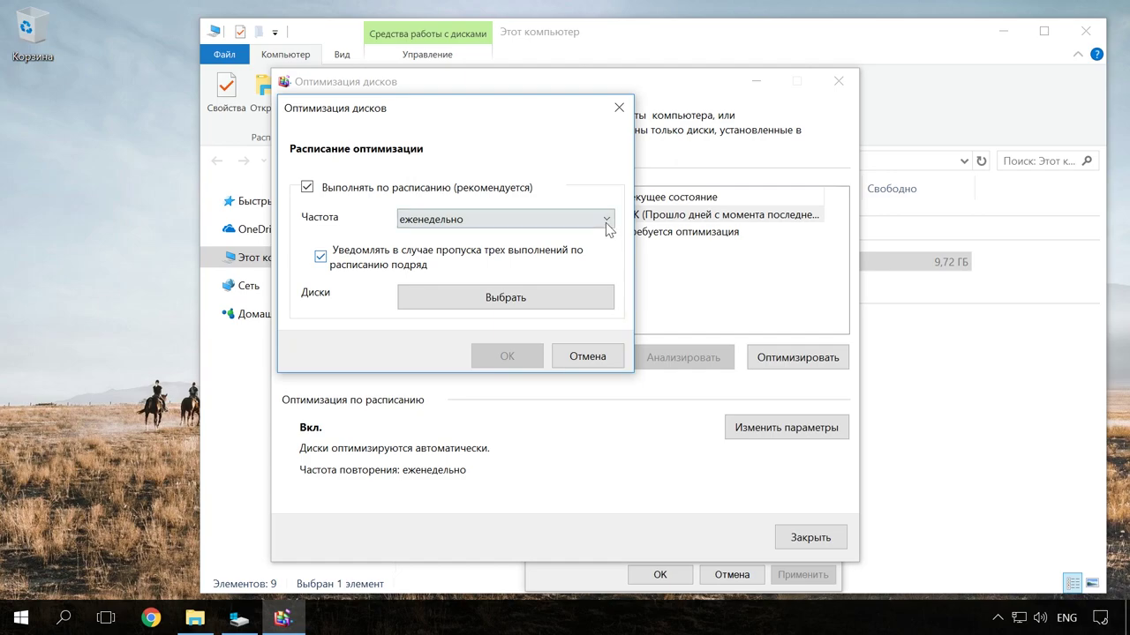
{"action": "left_click", "coordinate": [605, 221]}
{"action": "left_click", "coordinate": [607, 222]}
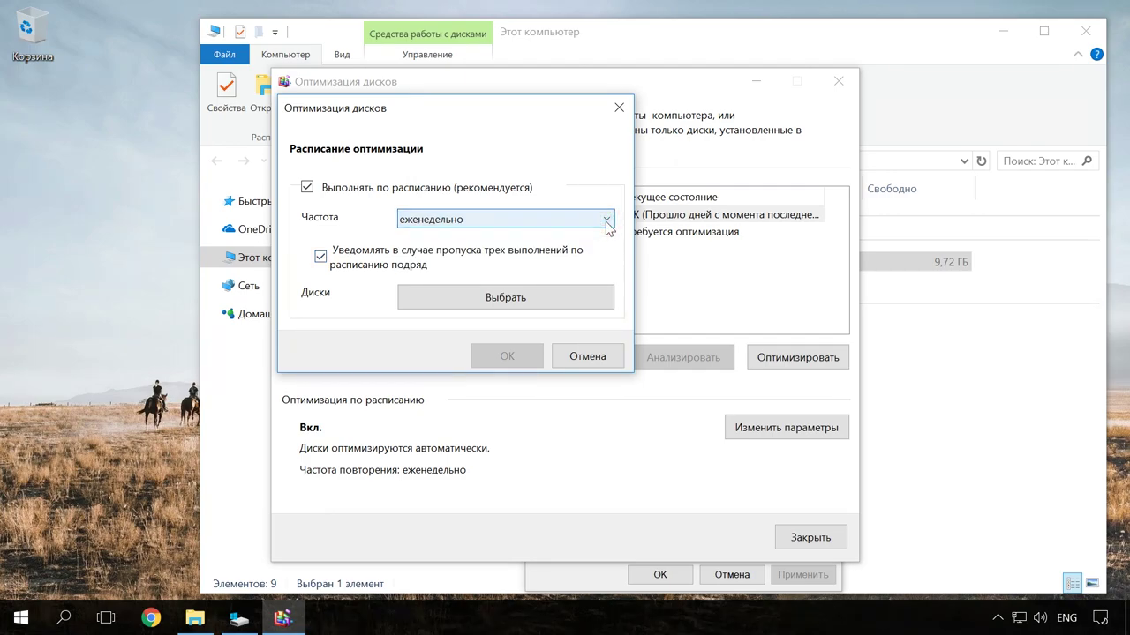
{"action": "left_click", "coordinate": [308, 188]}
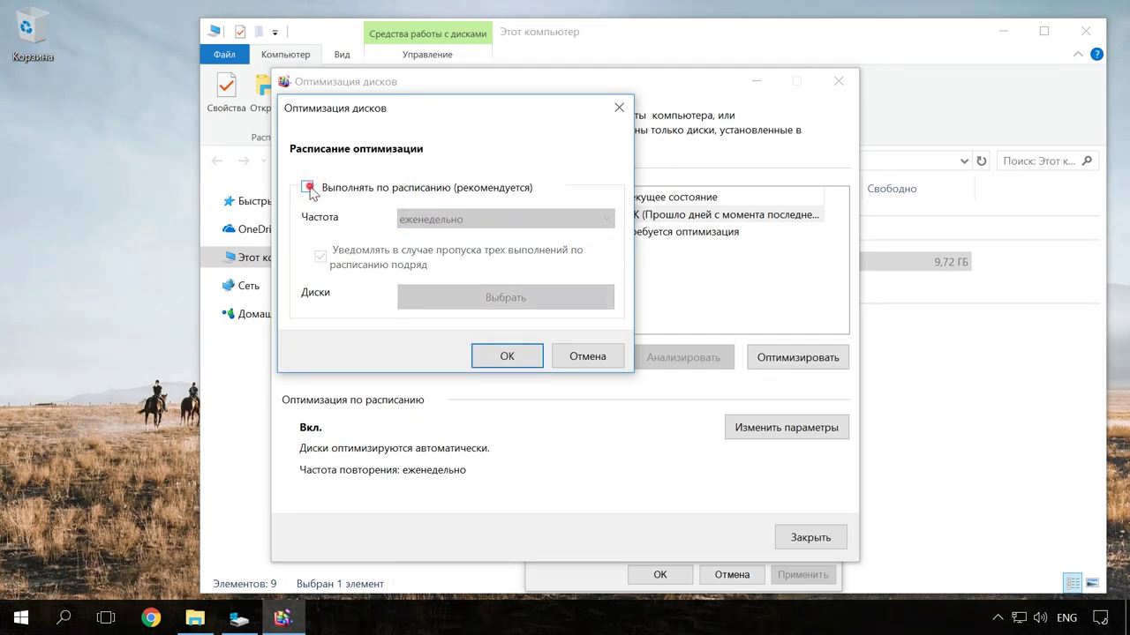
{"action": "left_click", "coordinate": [308, 188]}
{"action": "left_click", "coordinate": [499, 350]}
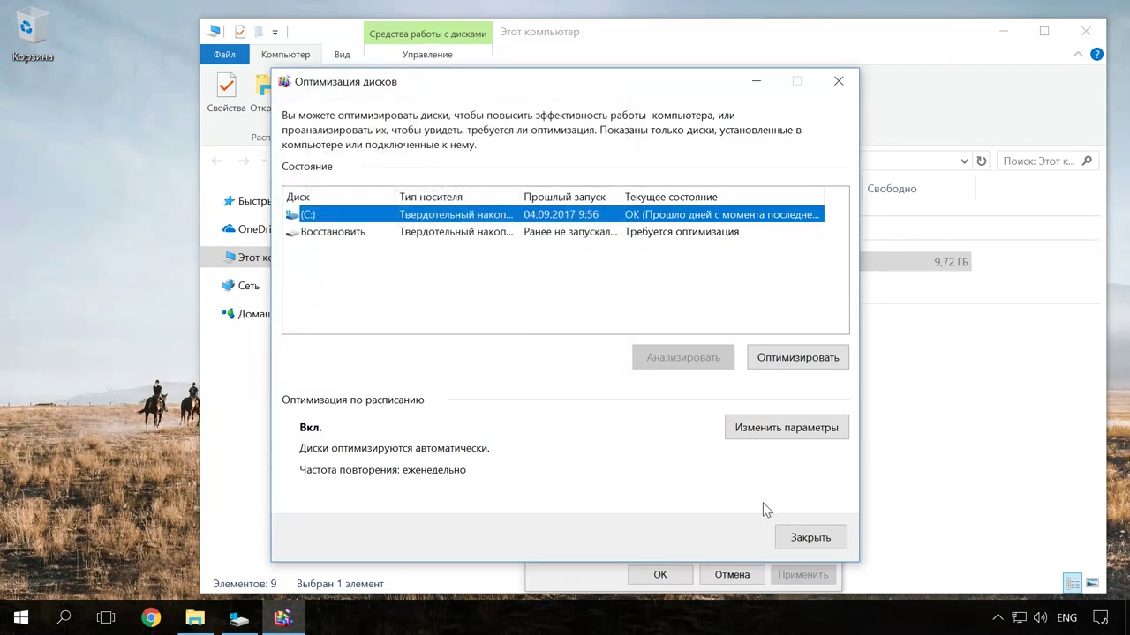
- Close the drive optimization tool, the properties of local disk C: and File Explorer
{"action": "left_click", "coordinate": [797, 535]}
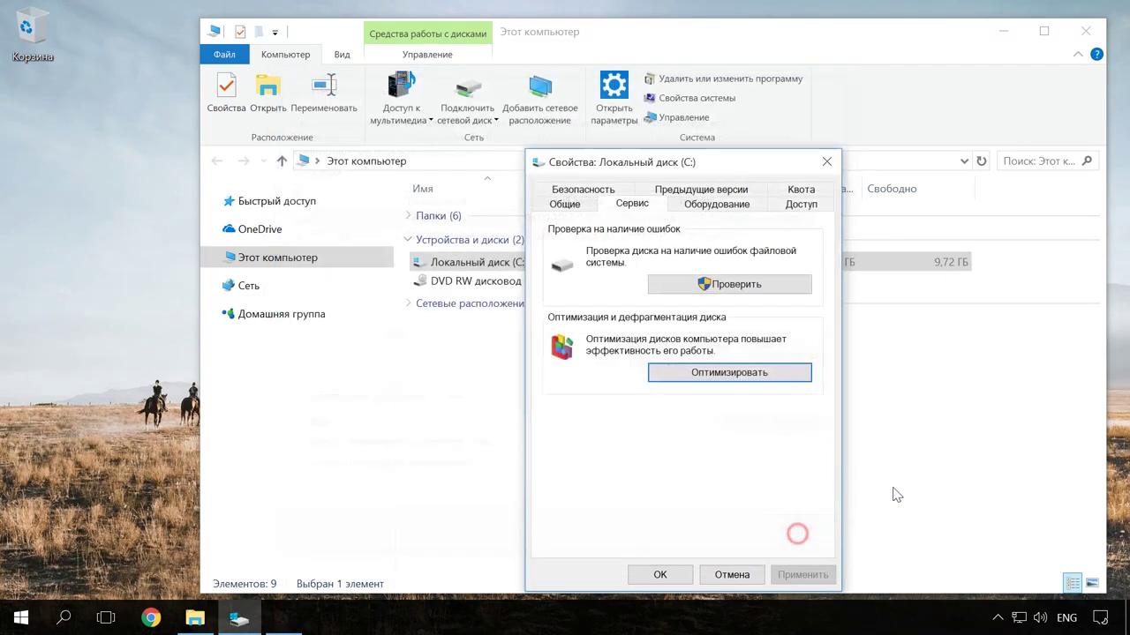
{"action": "left_click", "coordinate": [827, 163]}
{"action": "left_click", "coordinate": [1087, 31]}
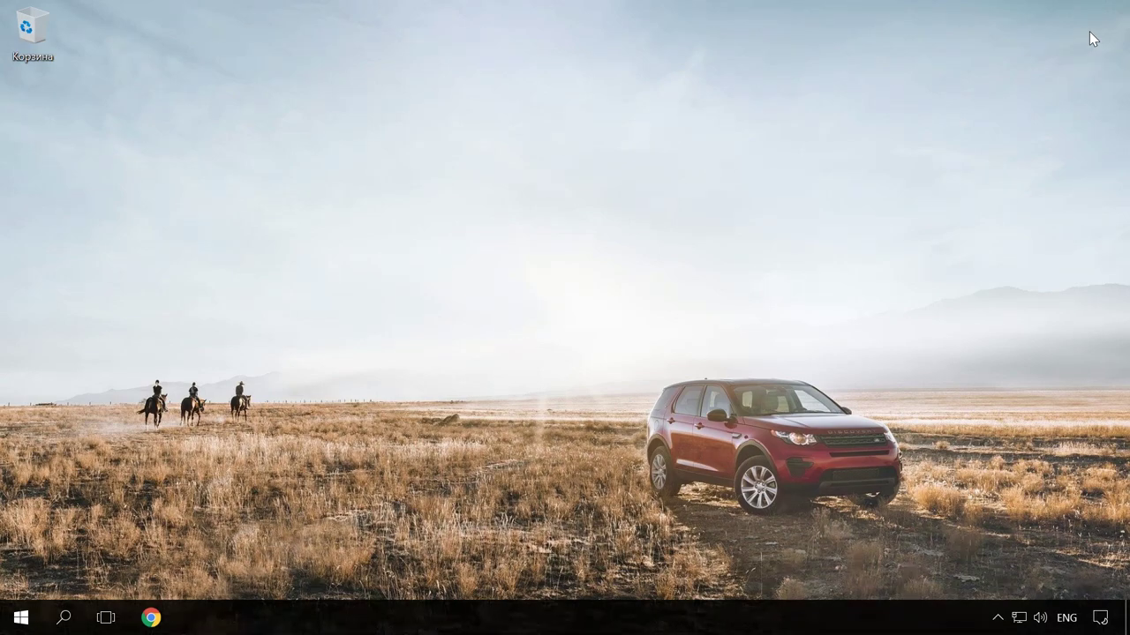
- Search Windows for "службы" and open the Services console
{"action": "left_click", "coordinate": [60, 621]}
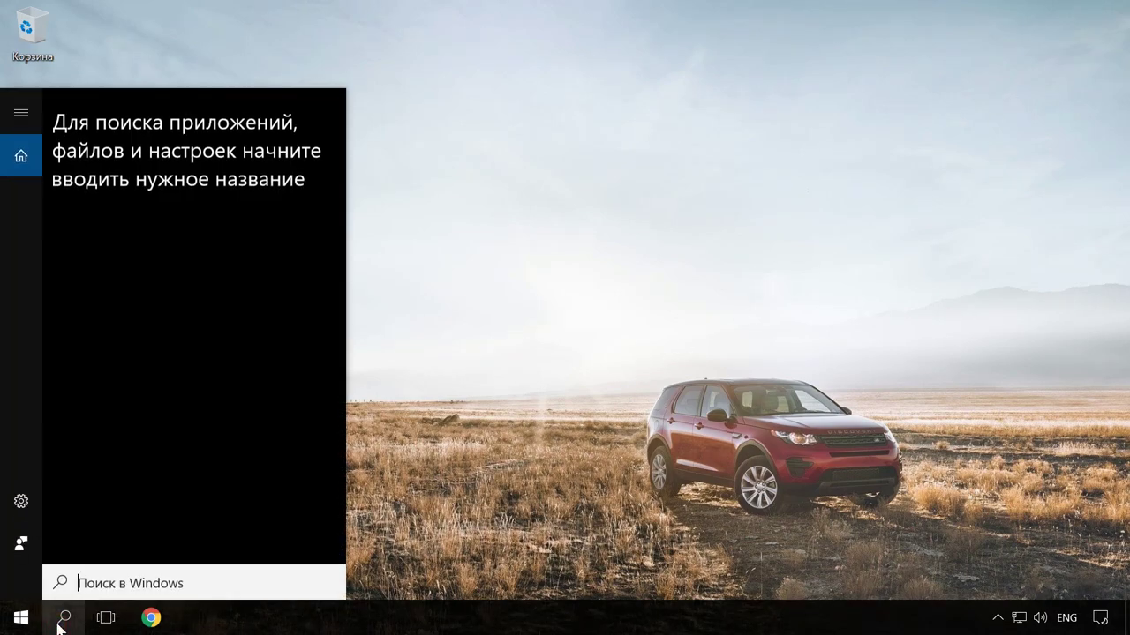
{"action": "key", "text": "alt+shift"}
{"action": "type", "text": "службы"}
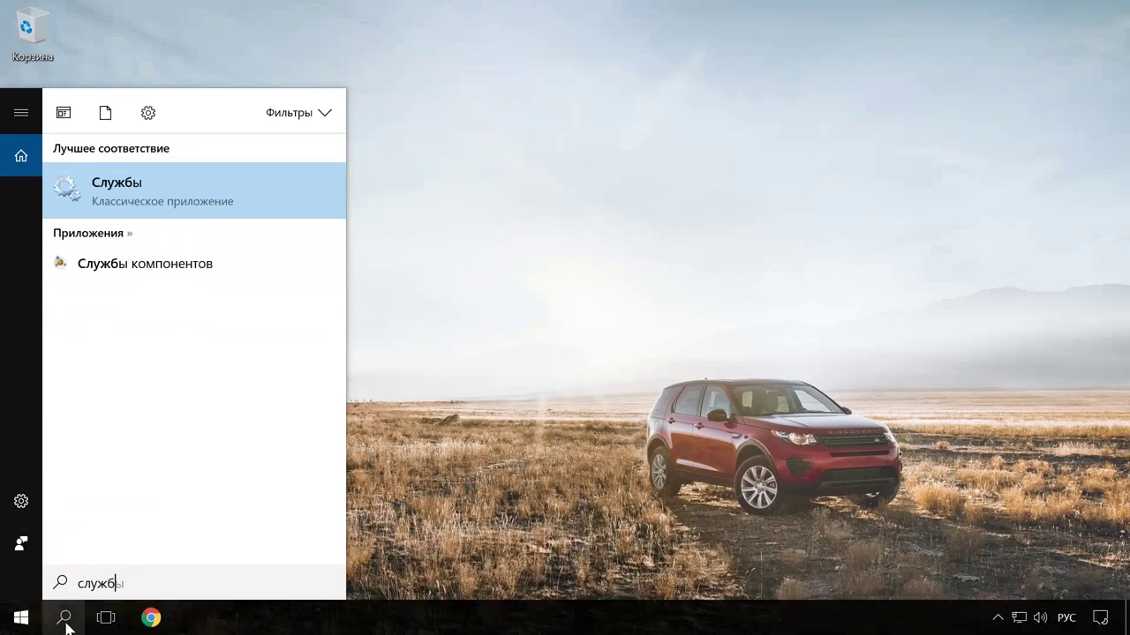
{"action": "left_click", "coordinate": [267, 206]}
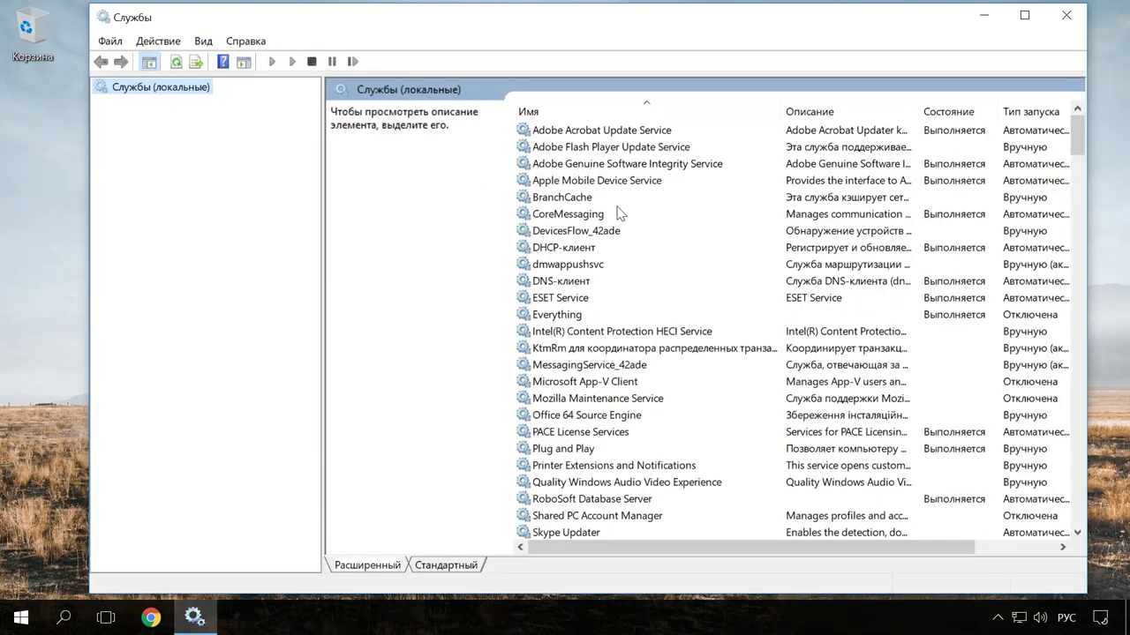
- Look through the list of local services and close the Services console
{"action": "scroll", "coordinate": [621, 218], "scroll_direction": "down", "scroll_amount": 4}
{"action": "scroll", "coordinate": [620, 219], "scroll_direction": "down", "scroll_amount": 4}
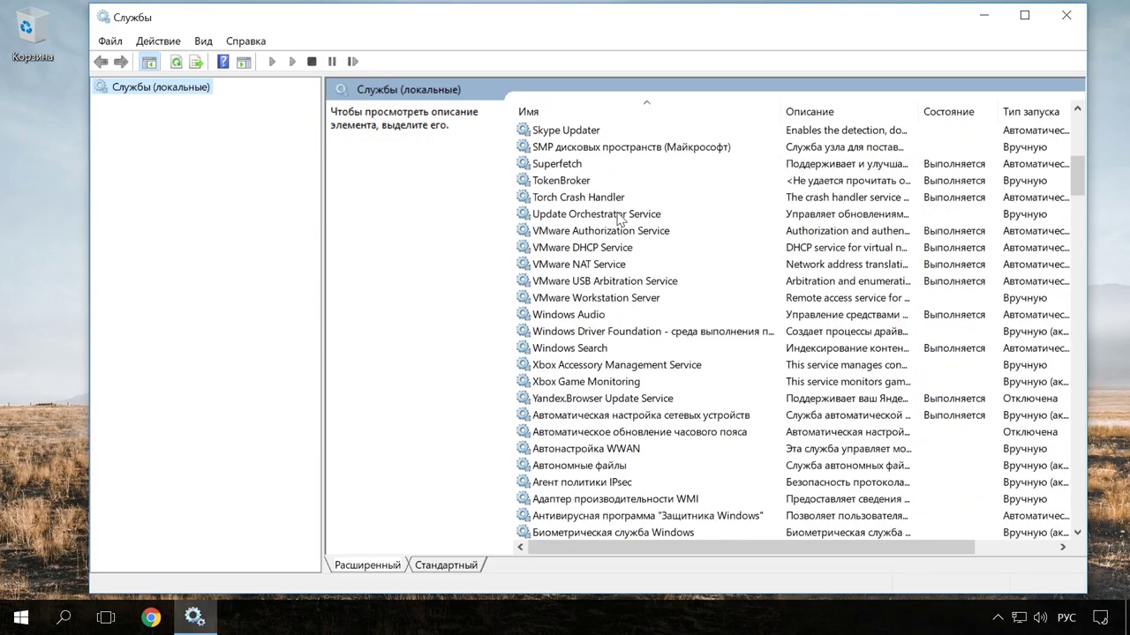
{"action": "scroll", "coordinate": [621, 218], "scroll_direction": "down", "scroll_amount": 10}
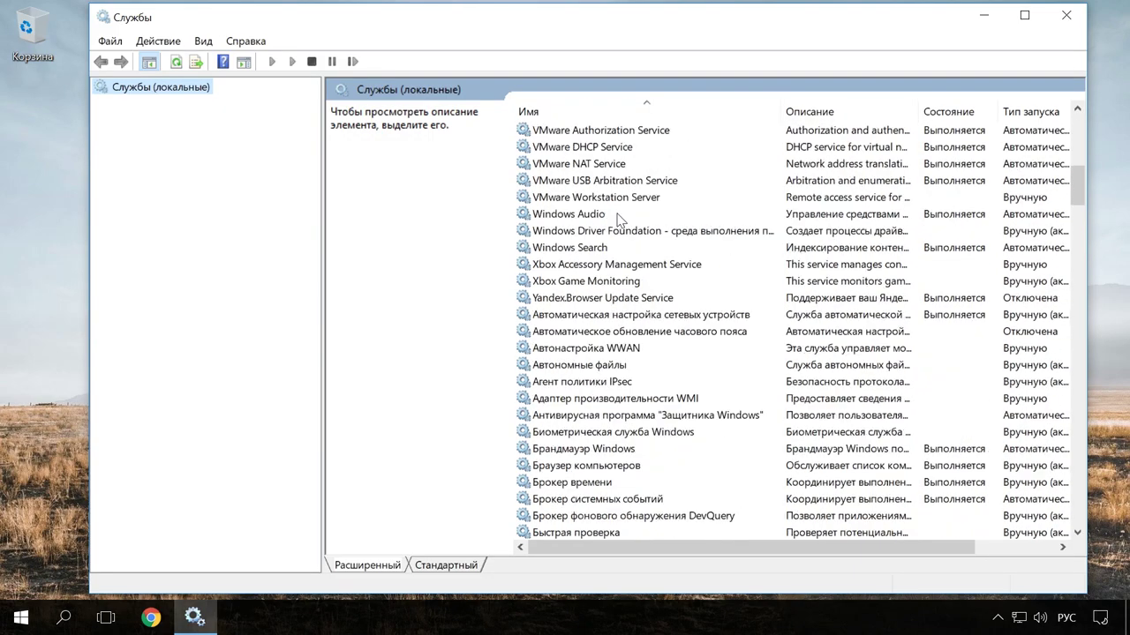
{"action": "scroll", "coordinate": [620, 219], "scroll_direction": "down", "scroll_amount": 15}
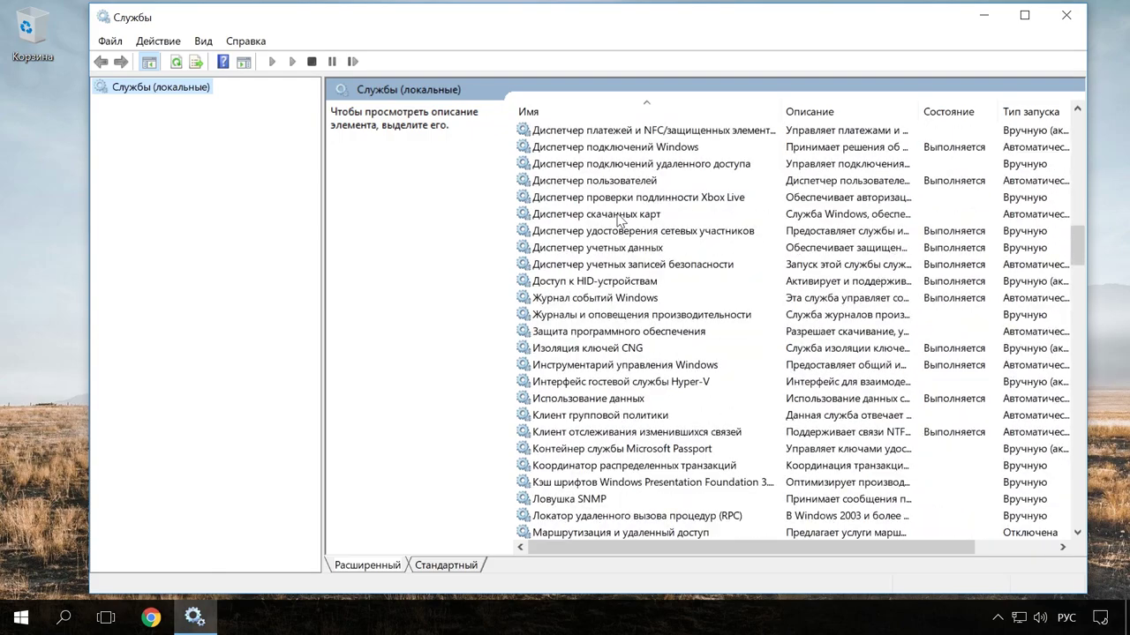
{"action": "scroll", "coordinate": [621, 219], "scroll_direction": "down", "scroll_amount": 2}
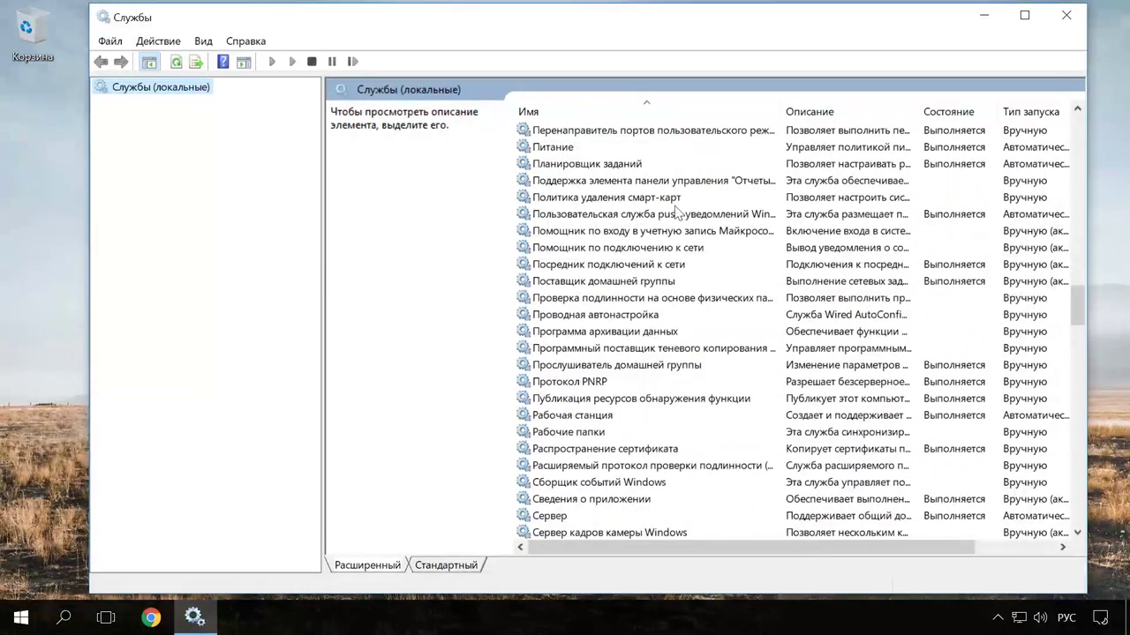
{"action": "left_click", "coordinate": [1066, 17]}
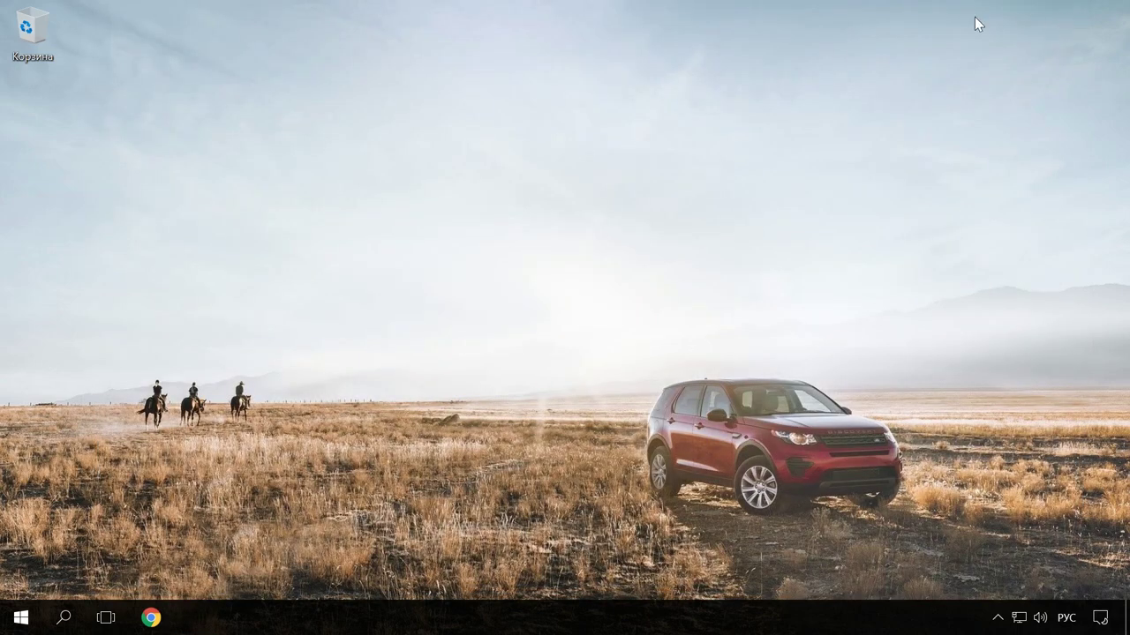
- Search Windows for "aida64" and launch AIDA64 Extreme
{"action": "left_click", "coordinate": [64, 619]}
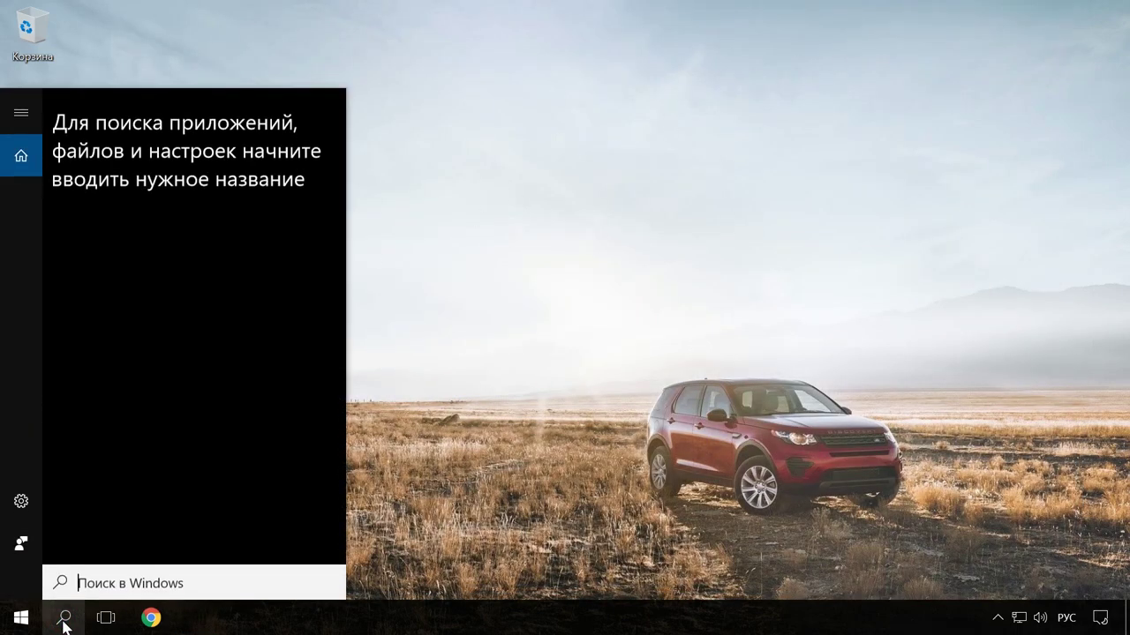
{"action": "key", "text": "alt+shift"}
{"action": "type", "text": "aida64"}
{"action": "key", "text": "Return"}
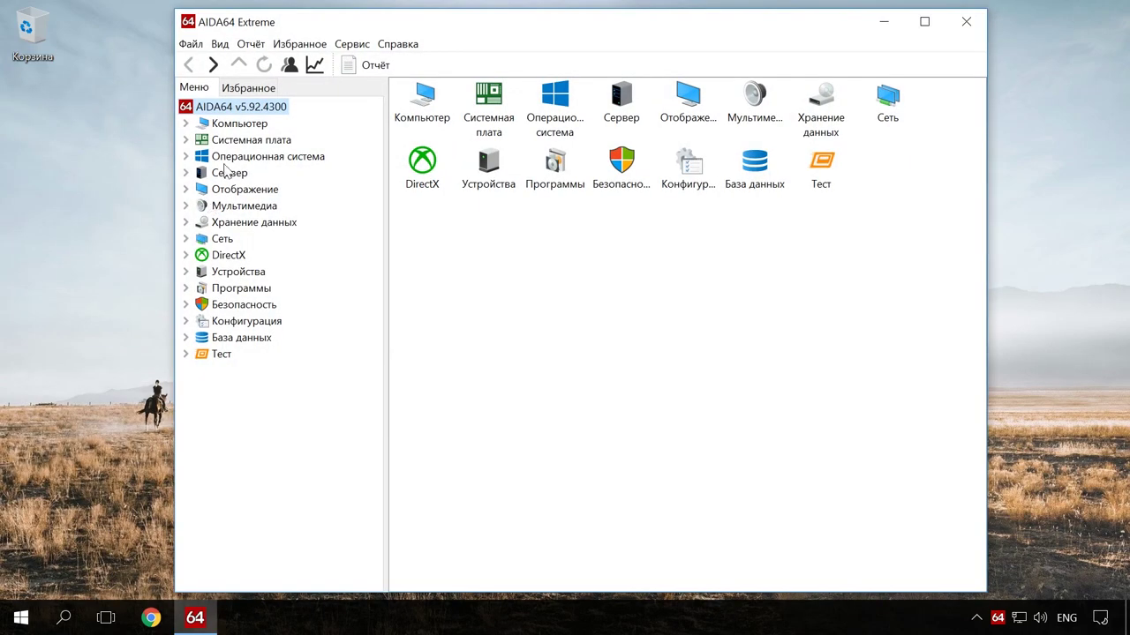
- Examine the CPU and SanDisk drive temperatures among the computer's sensors, then close AIDA64
{"action": "left_click", "coordinate": [226, 125]}
{"action": "left_click", "coordinate": [185, 123]}
{"action": "left_click", "coordinate": [265, 255]}
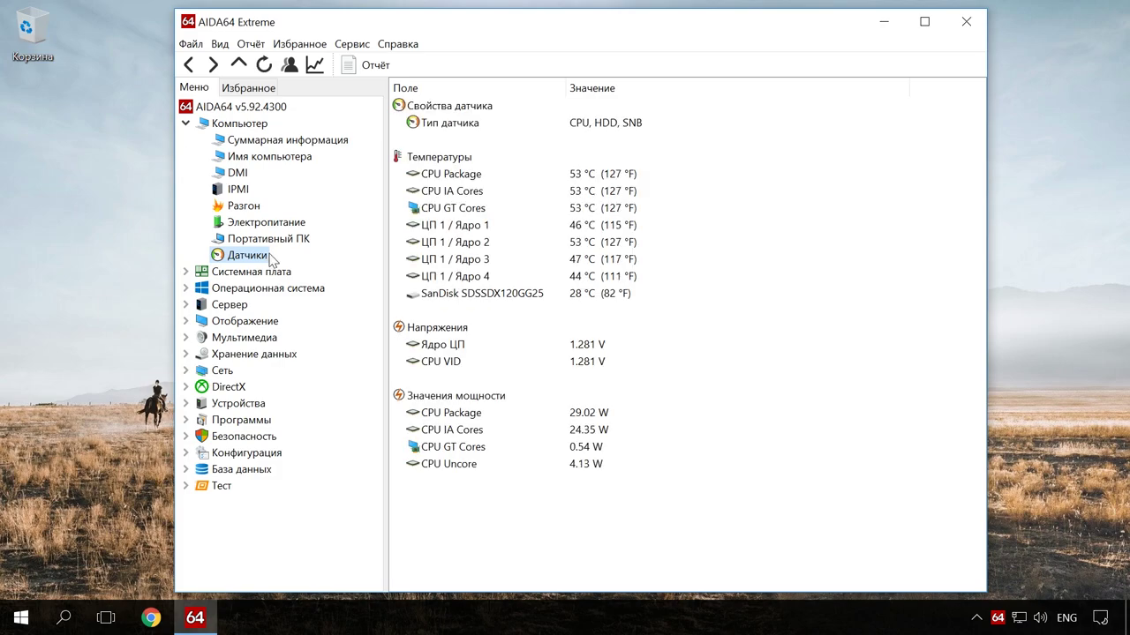
{"action": "left_click", "coordinate": [483, 174]}
{"action": "left_click", "coordinate": [483, 192]}
{"action": "left_click", "coordinate": [483, 209]}
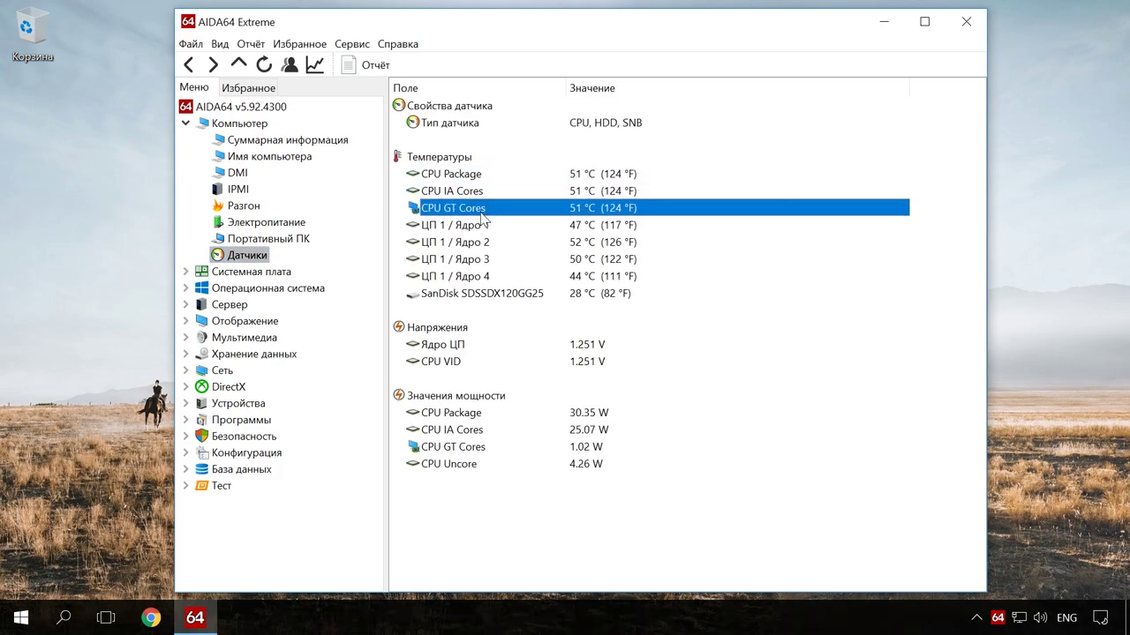
{"action": "left_click", "coordinate": [484, 294]}
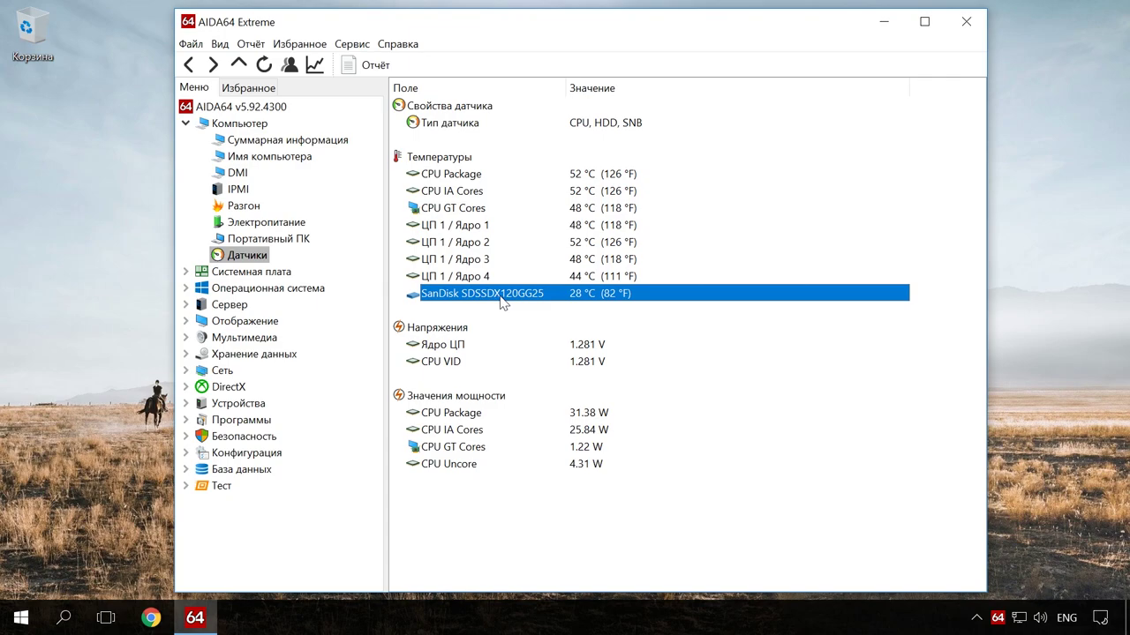
{"action": "left_click", "coordinate": [971, 25]}
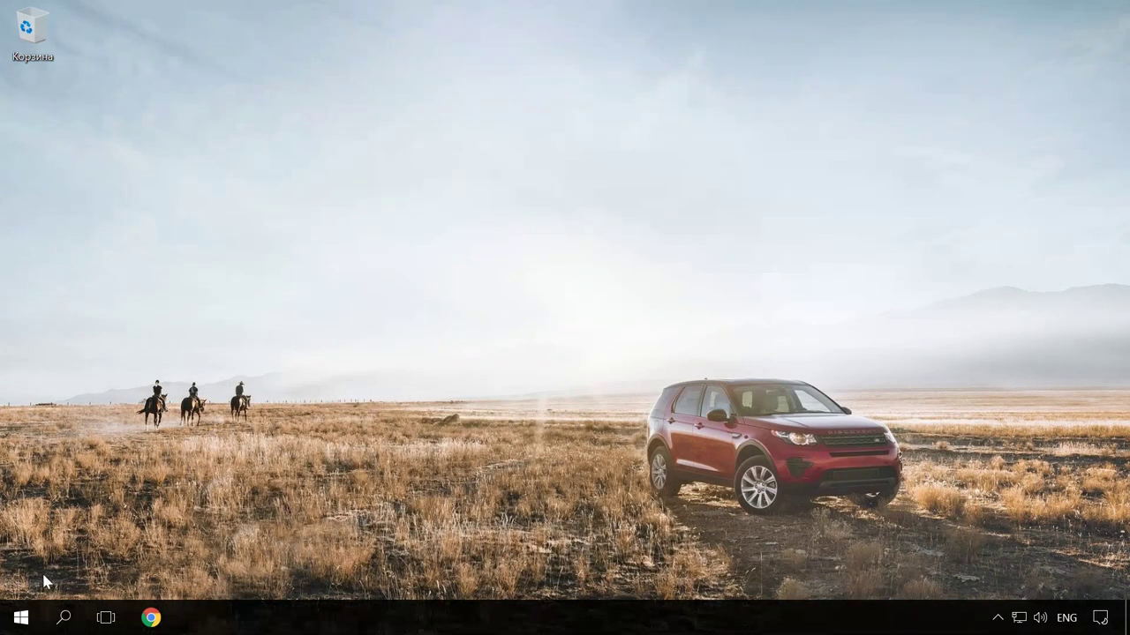
- Open Device Manager, check the drive model listed under the disk devices, and close Device Manager
{"action": "right_click", "coordinate": [21, 618]}
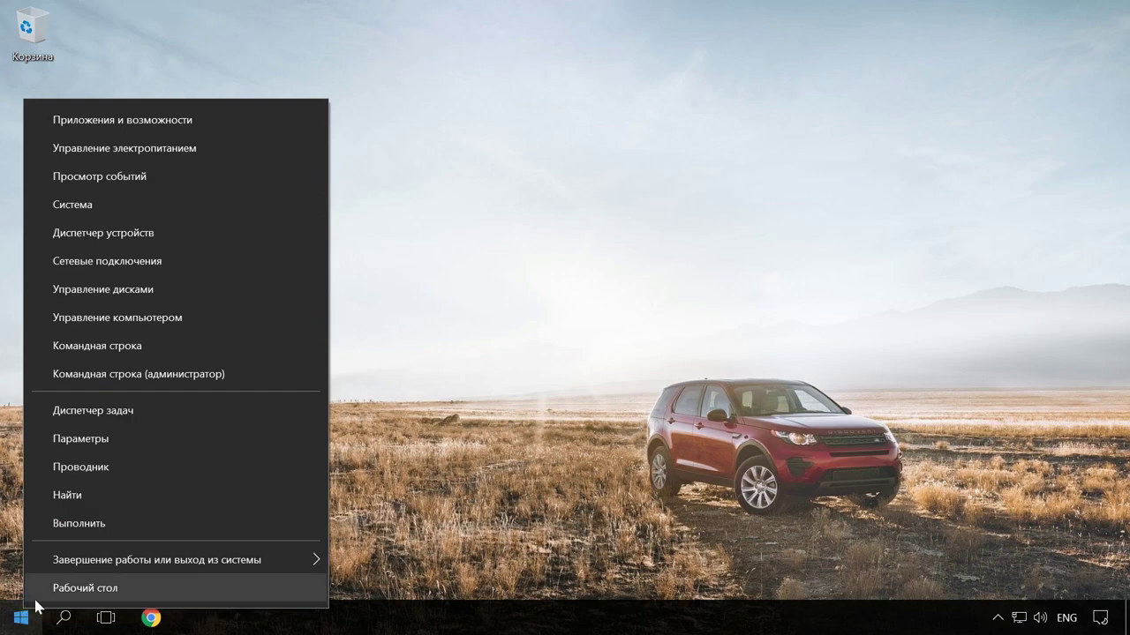
{"action": "left_click", "coordinate": [156, 232]}
{"action": "left_click_drag", "start_coordinate": [243, 51], "coordinate": [435, 22]}
{"action": "left_click", "coordinate": [291, 172]}
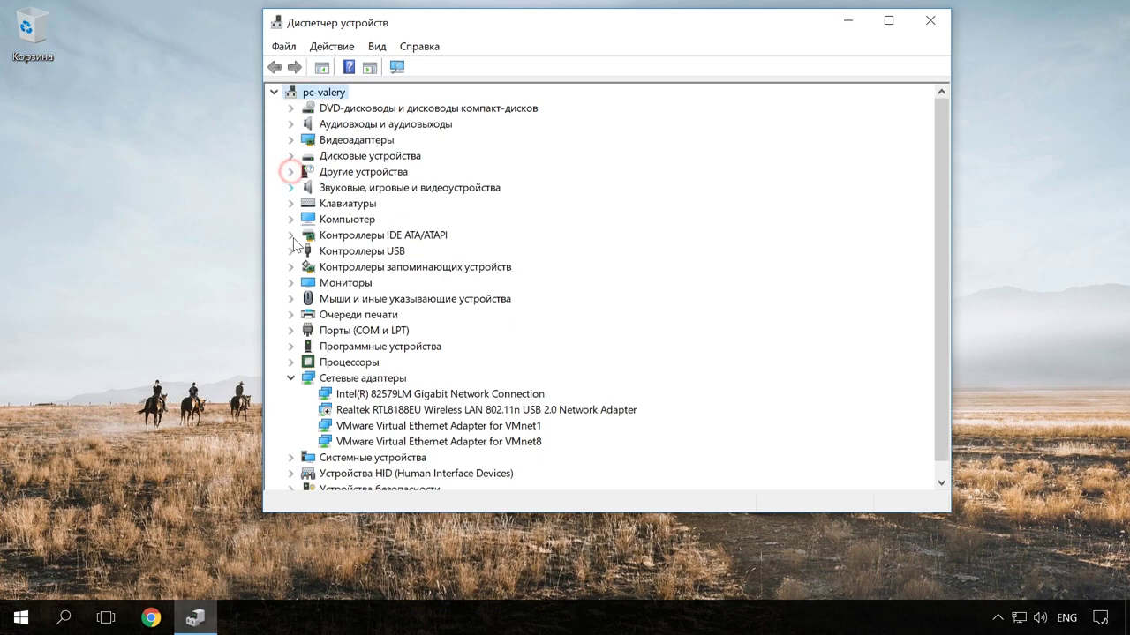
{"action": "left_click", "coordinate": [291, 378]}
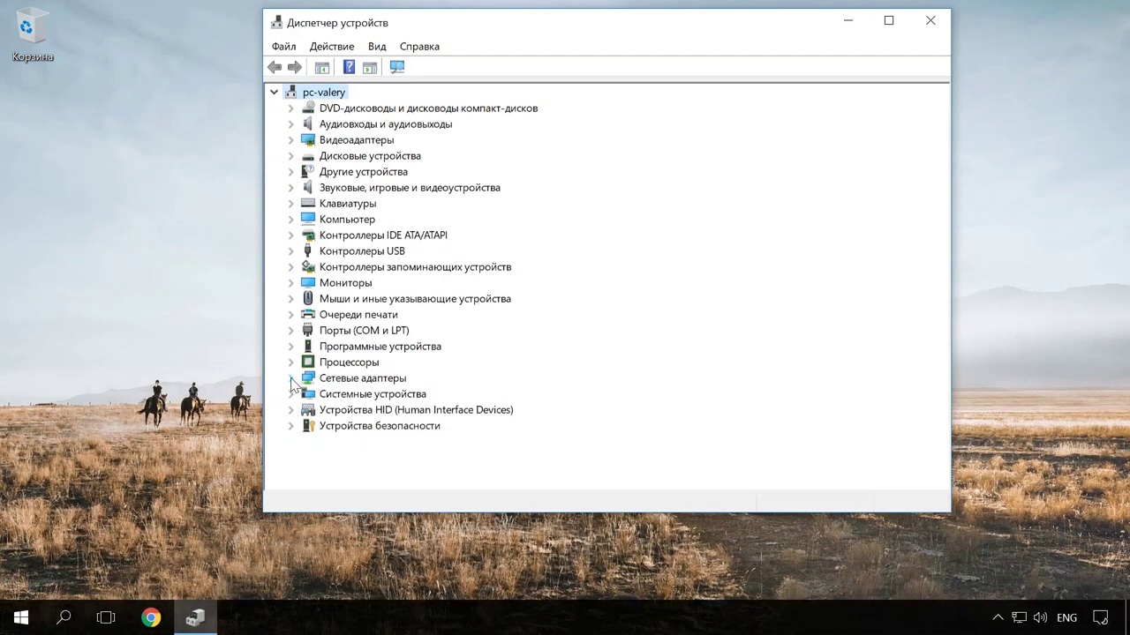
{"action": "left_click", "coordinate": [292, 156]}
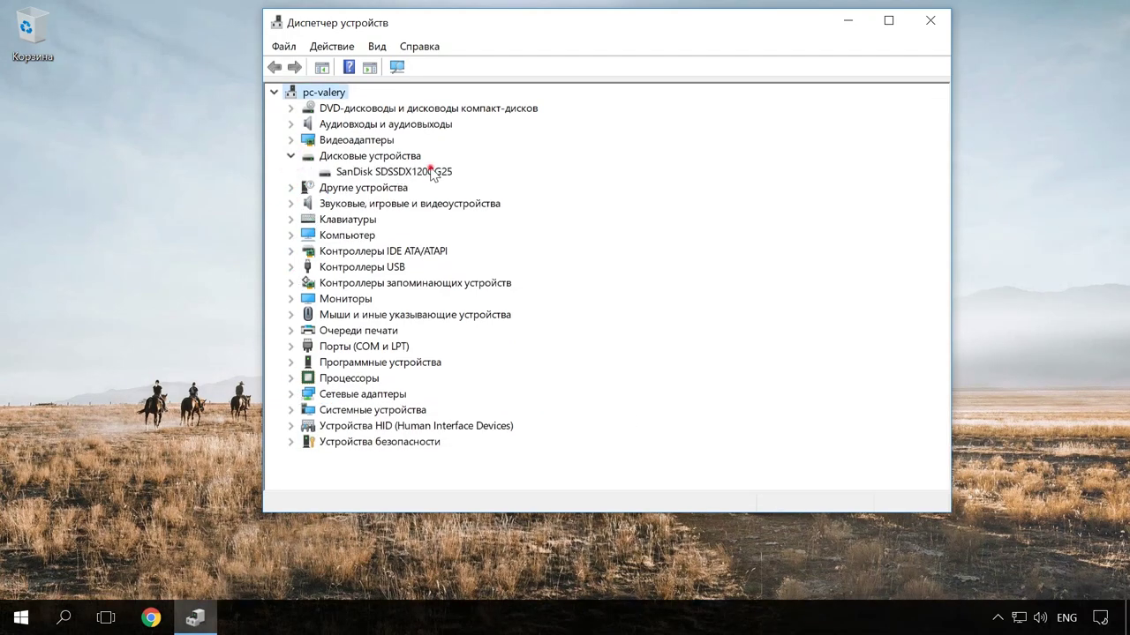
{"action": "left_click", "coordinate": [440, 172]}
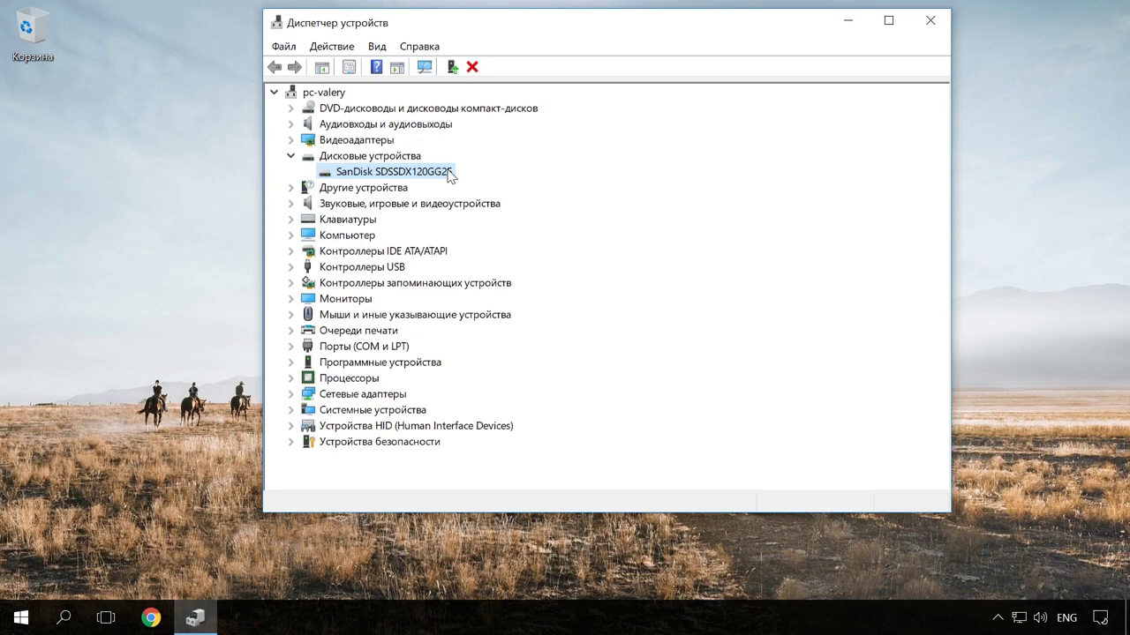
{"action": "left_click", "coordinate": [927, 22]}
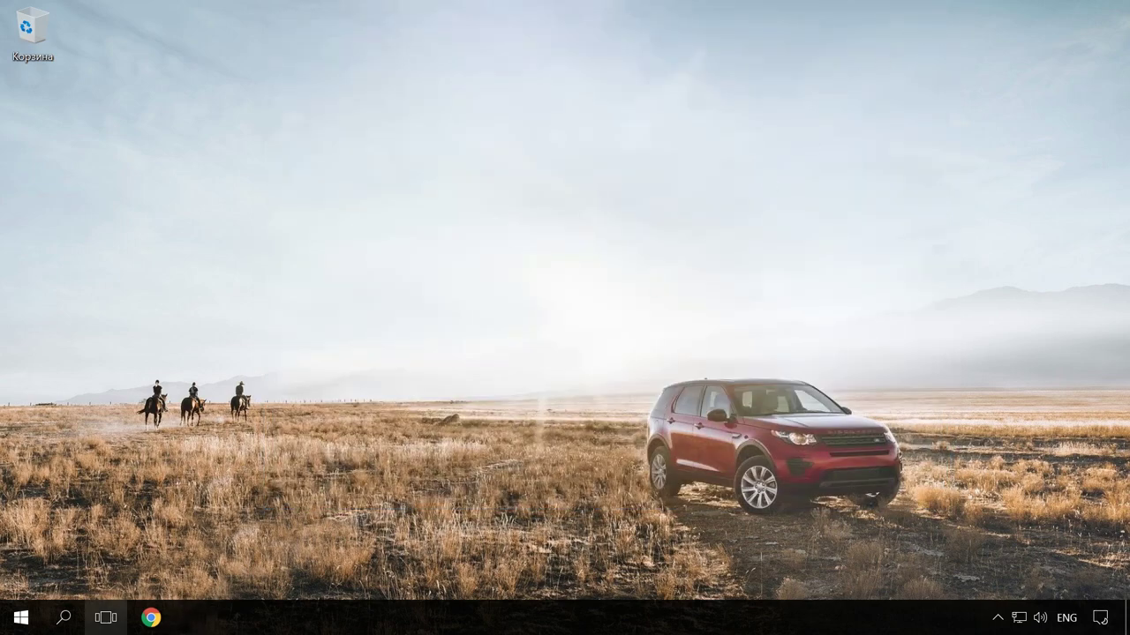
- Find Control Panel through Windows search and open its Storage Spaces page
{"action": "left_click", "coordinate": [66, 618]}
{"action": "key", "text": "alt+shift"}
{"action": "type", "text": "панел"}
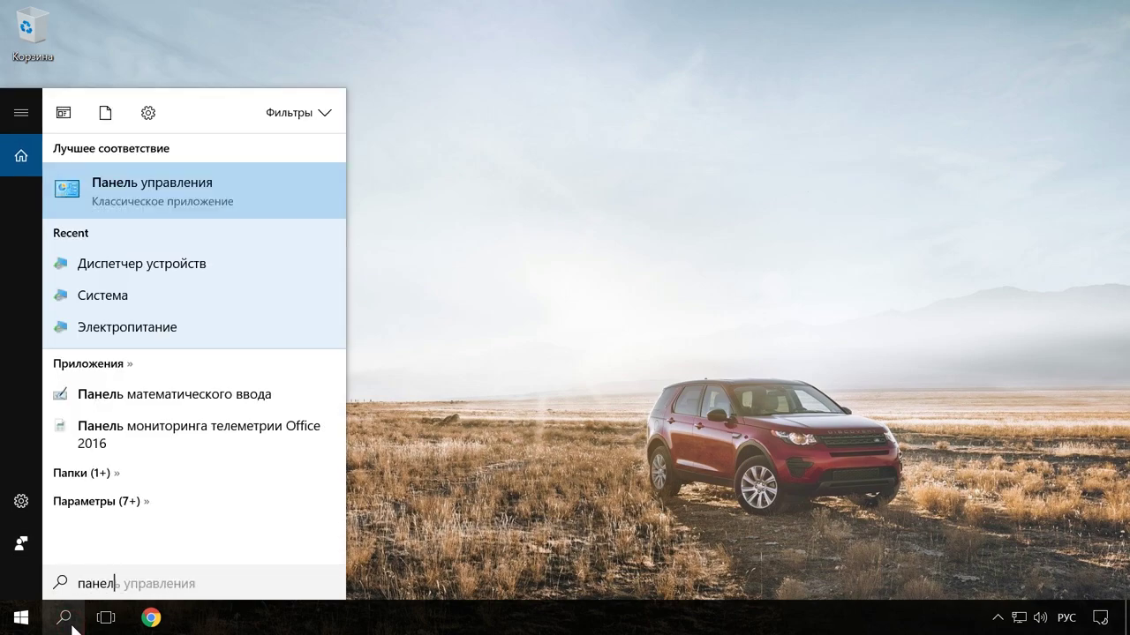
{"action": "key", "text": "Return"}
{"action": "left_click", "coordinate": [389, 252]}
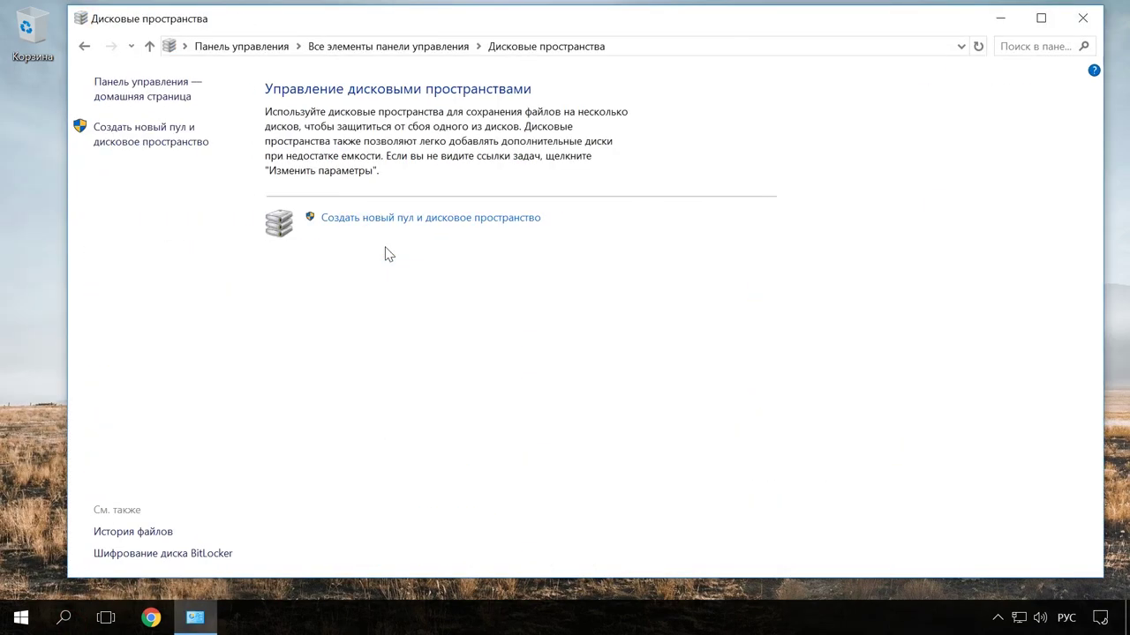
- View the disk selection page for creating a new pool and storage space, return to the main page and close Control Panel
{"action": "left_click", "coordinate": [435, 221]}
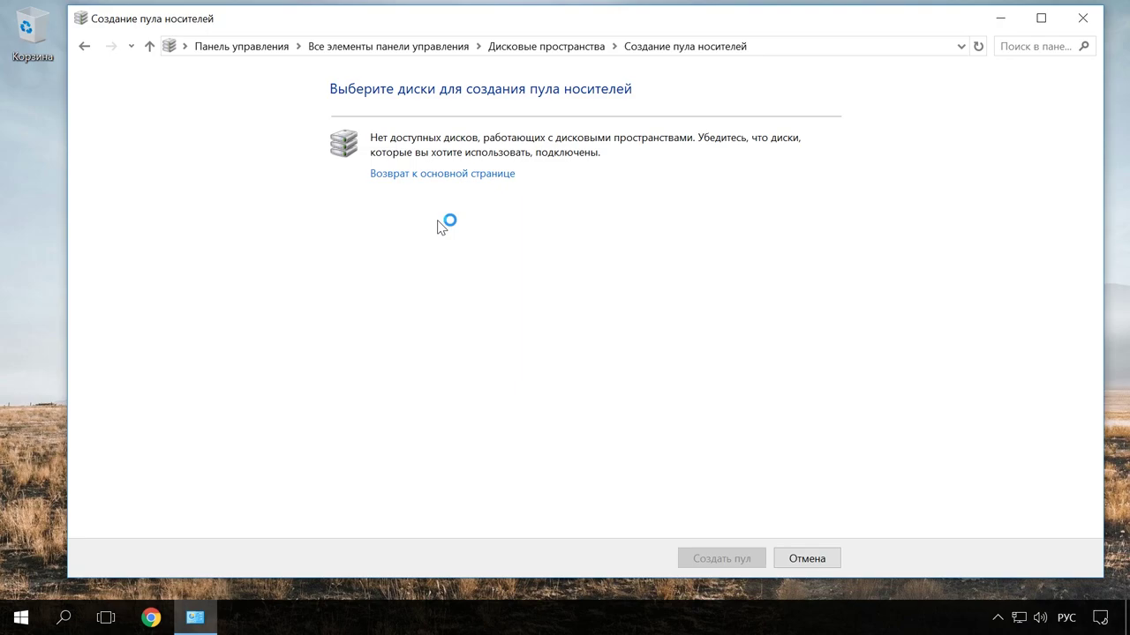
{"action": "left_click", "coordinate": [85, 48]}
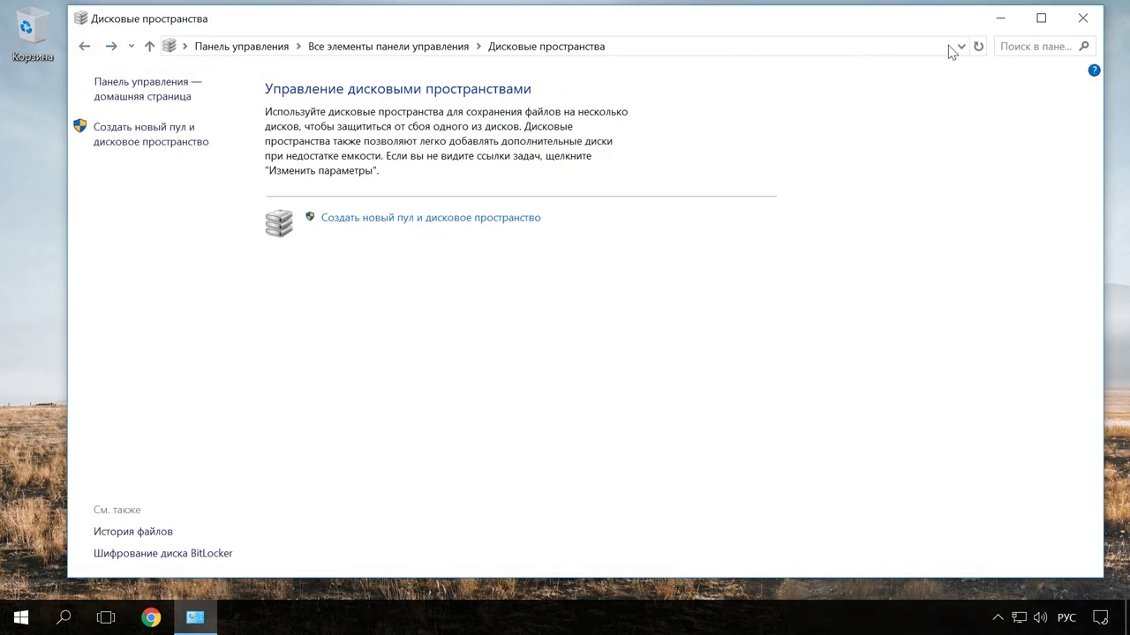
{"action": "left_click", "coordinate": [1082, 21]}
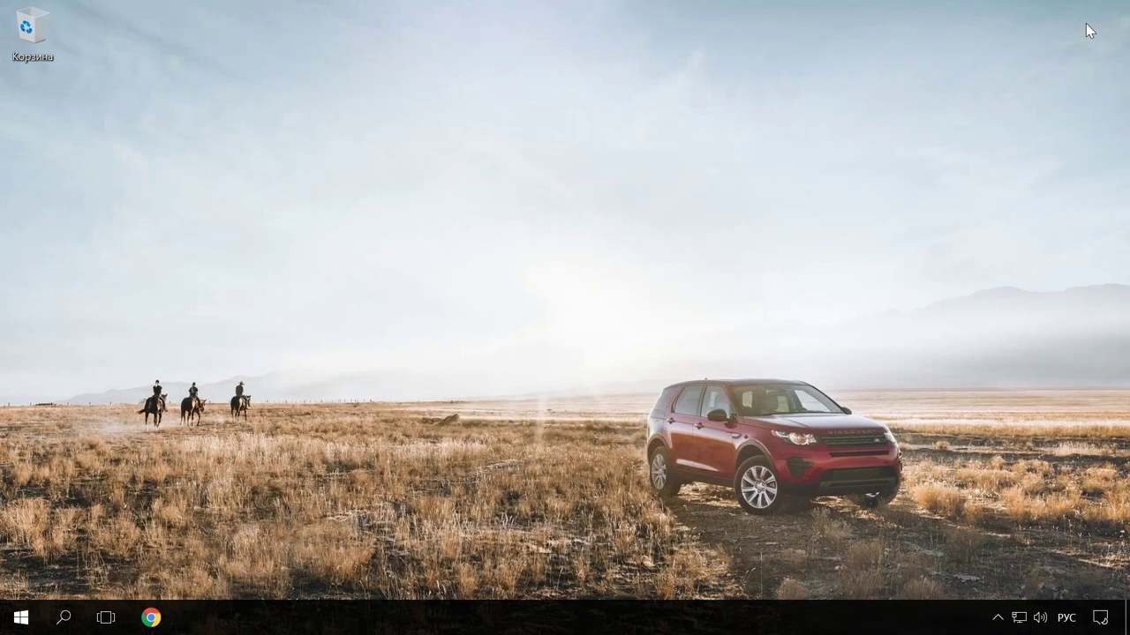
- Open the system information page in Windows Settings and check the processor and installed memory specifications
{"action": "right_click", "coordinate": [21, 618]}
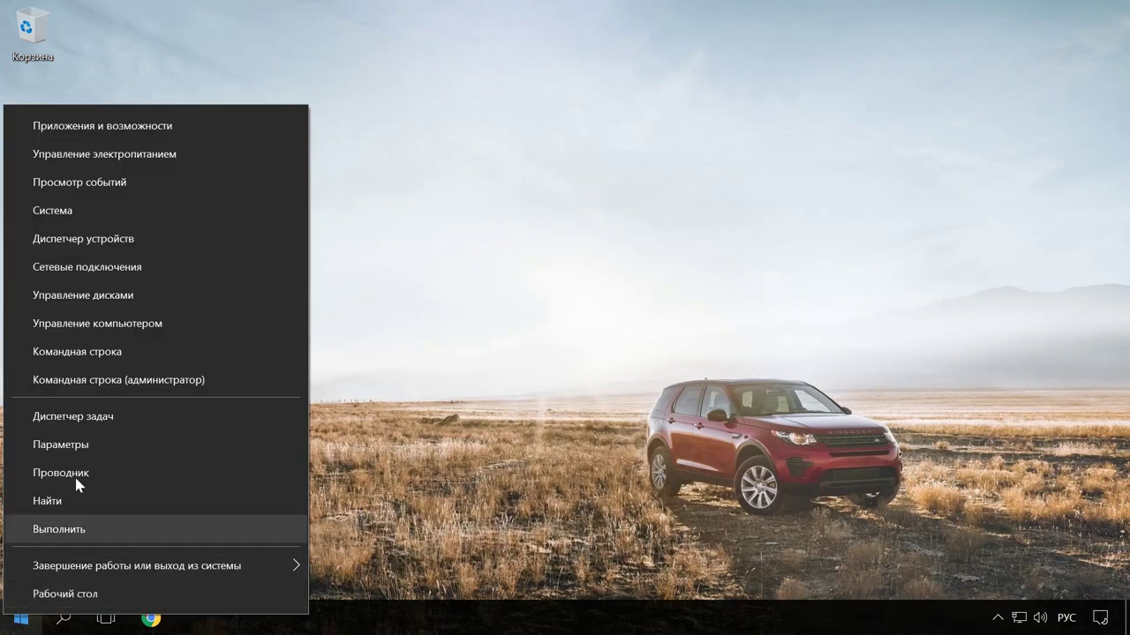
{"action": "left_click", "coordinate": [88, 209]}
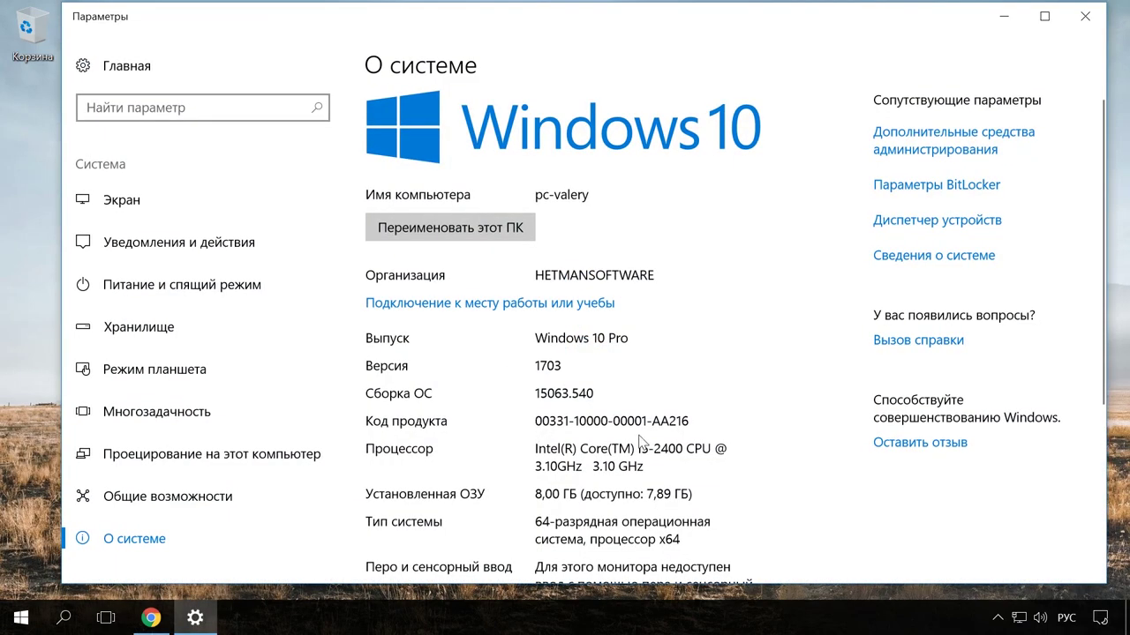
{"action": "scroll", "coordinate": [639, 434], "scroll_direction": "down", "scroll_amount": 2}
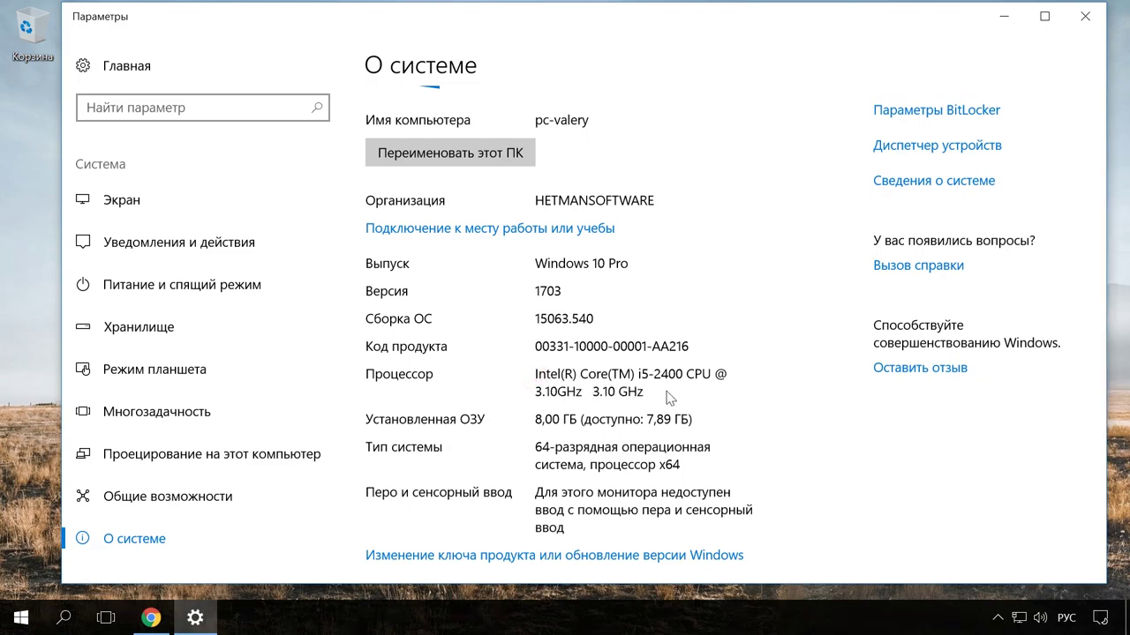
- Switch to Chrome to examine the nix.ru processor performance ranking, then return to Windows Settings to check the installed RAM
{"action": "left_click", "coordinate": [162, 619]}
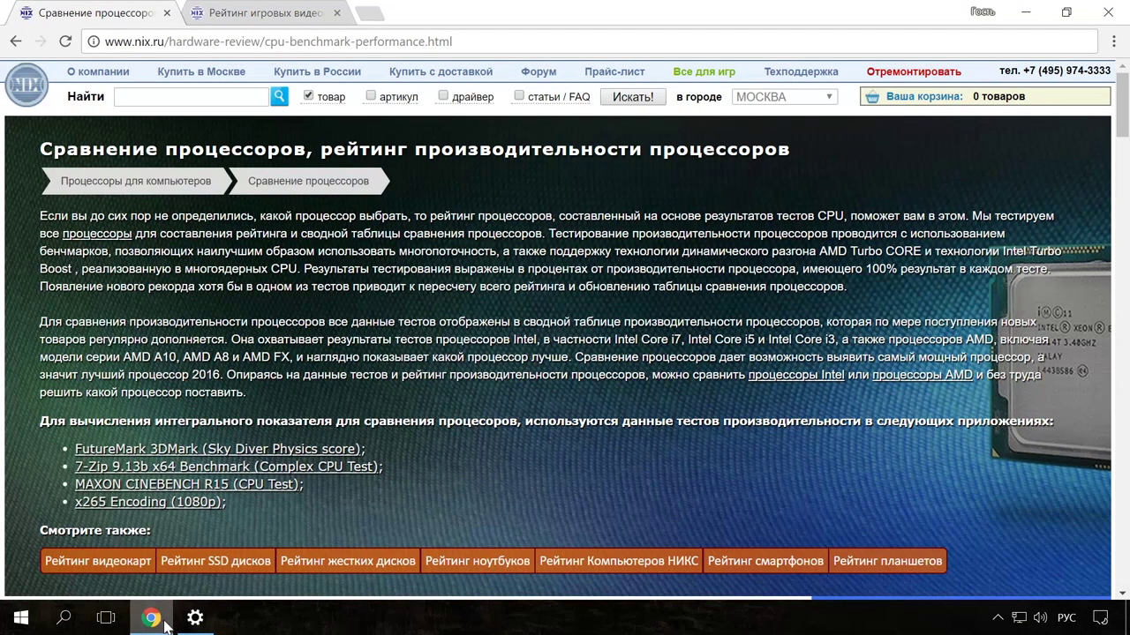
{"action": "scroll", "coordinate": [457, 453], "scroll_direction": "down", "scroll_amount": 5}
{"action": "scroll", "coordinate": [459, 463], "scroll_direction": "down", "scroll_amount": 2}
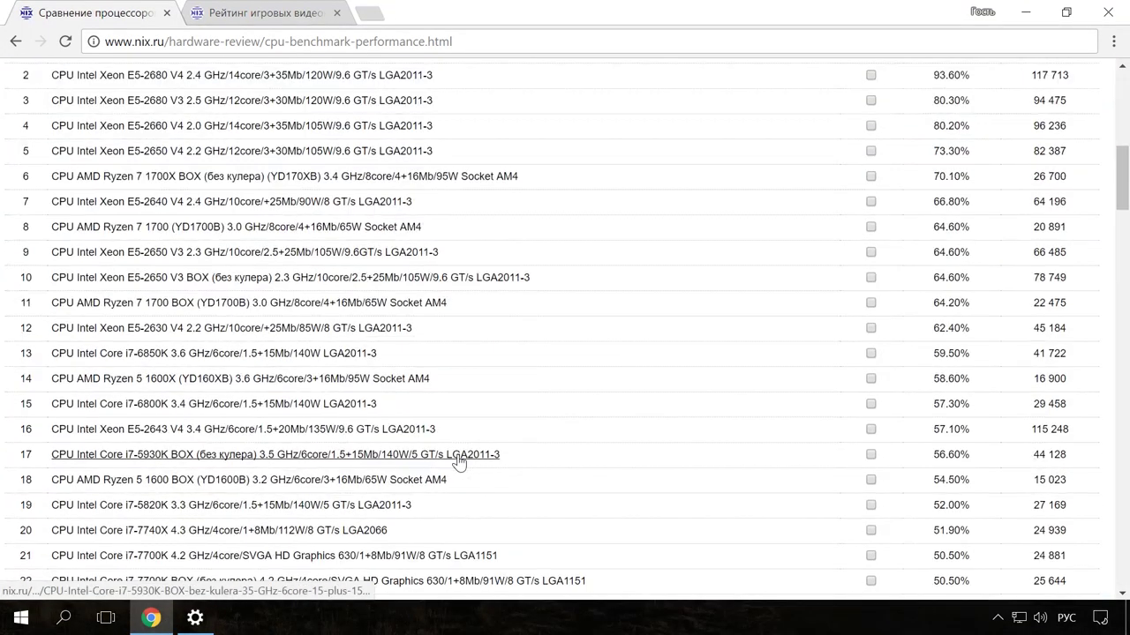
{"action": "scroll", "coordinate": [459, 463], "scroll_direction": "down", "scroll_amount": 2}
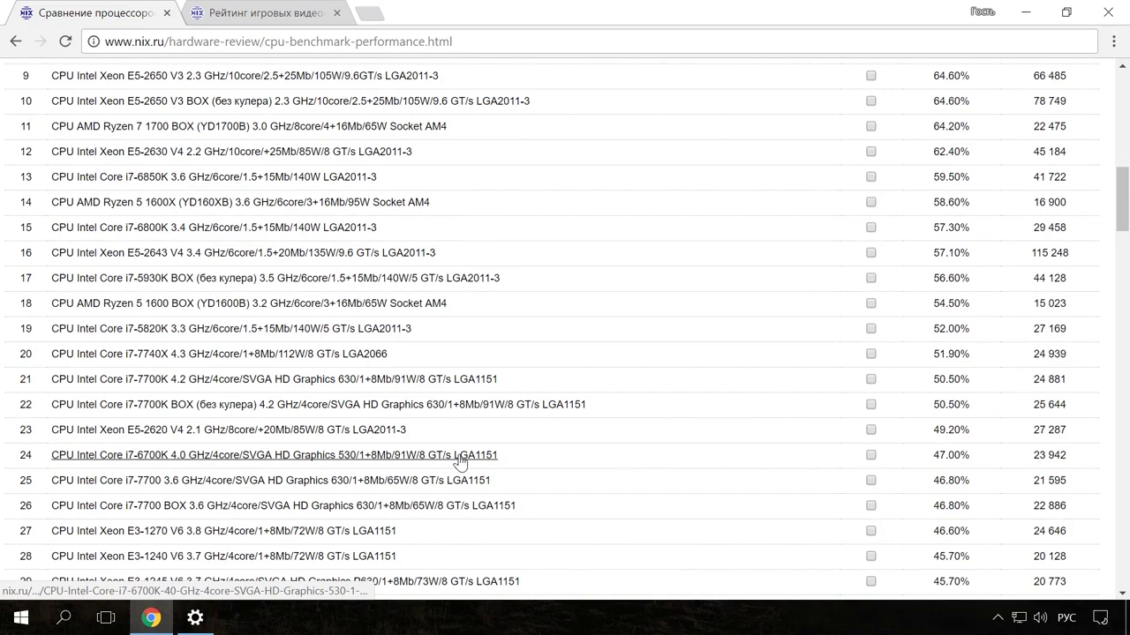
{"action": "scroll", "coordinate": [460, 462], "scroll_direction": "down", "scroll_amount": 1}
{"action": "left_click", "coordinate": [195, 618]}
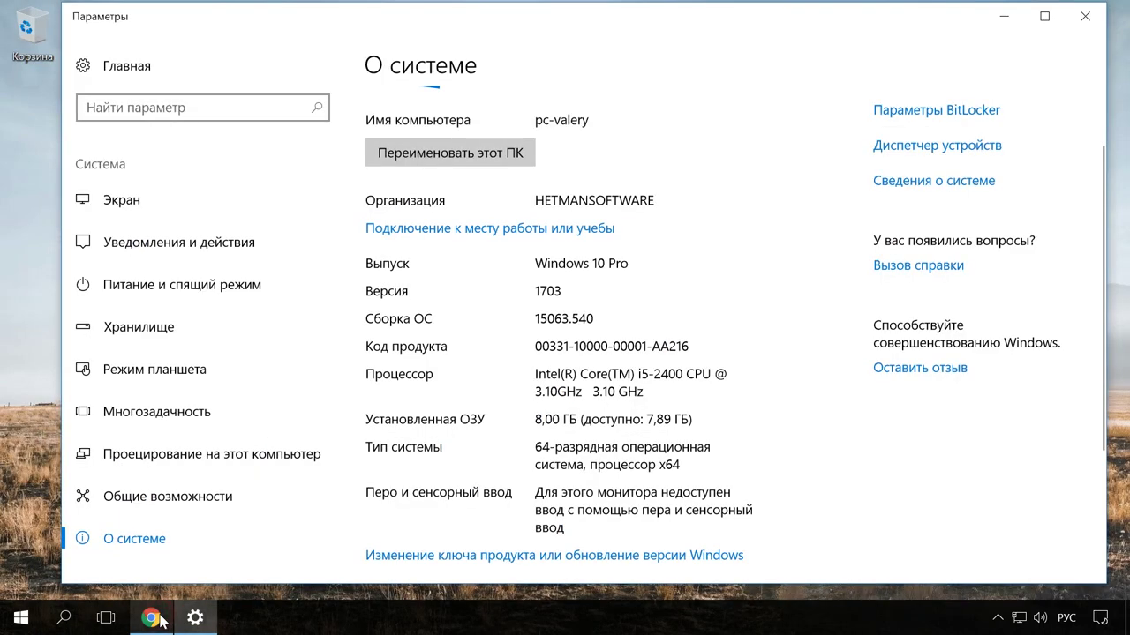
{"action": "left_click", "coordinate": [530, 423]}
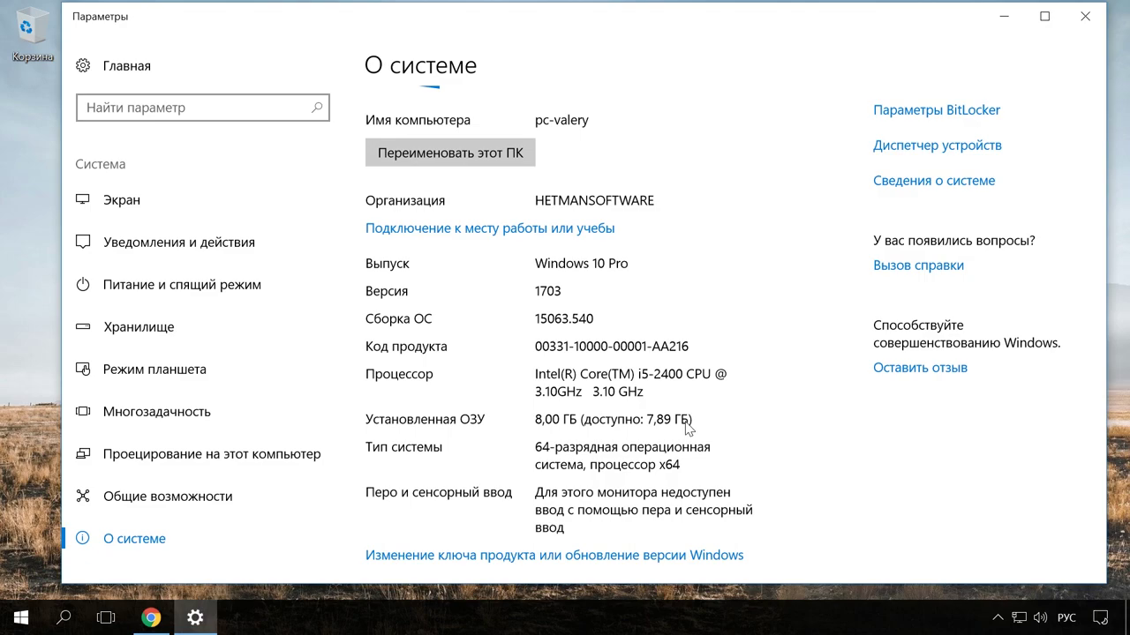
- Switch to Chrome to examine the nix.ru gaming graphics card performance ranking, minimize the browser and close Windows Settings
{"action": "left_click", "coordinate": [154, 617]}
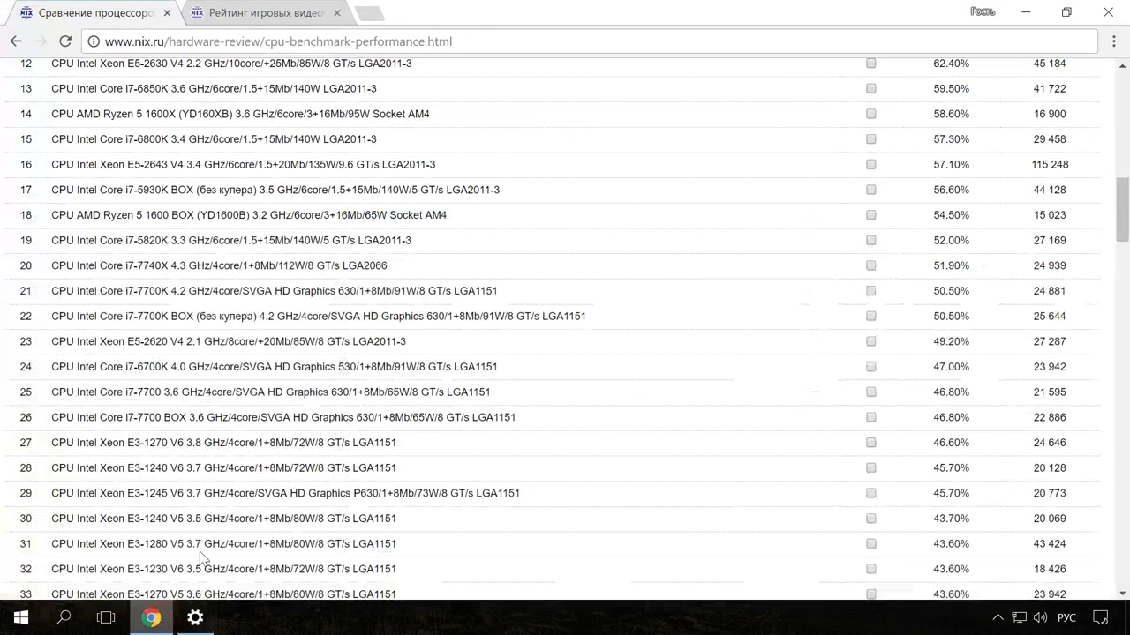
{"action": "left_click", "coordinate": [315, 16]}
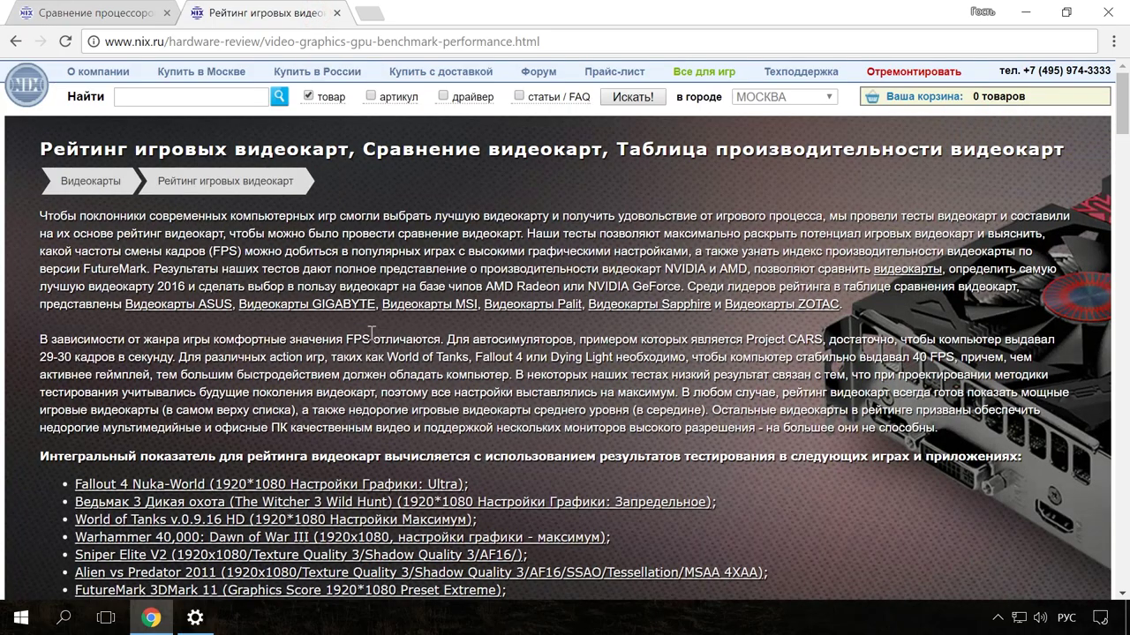
{"action": "scroll", "coordinate": [400, 380], "scroll_direction": "down", "scroll_amount": 6}
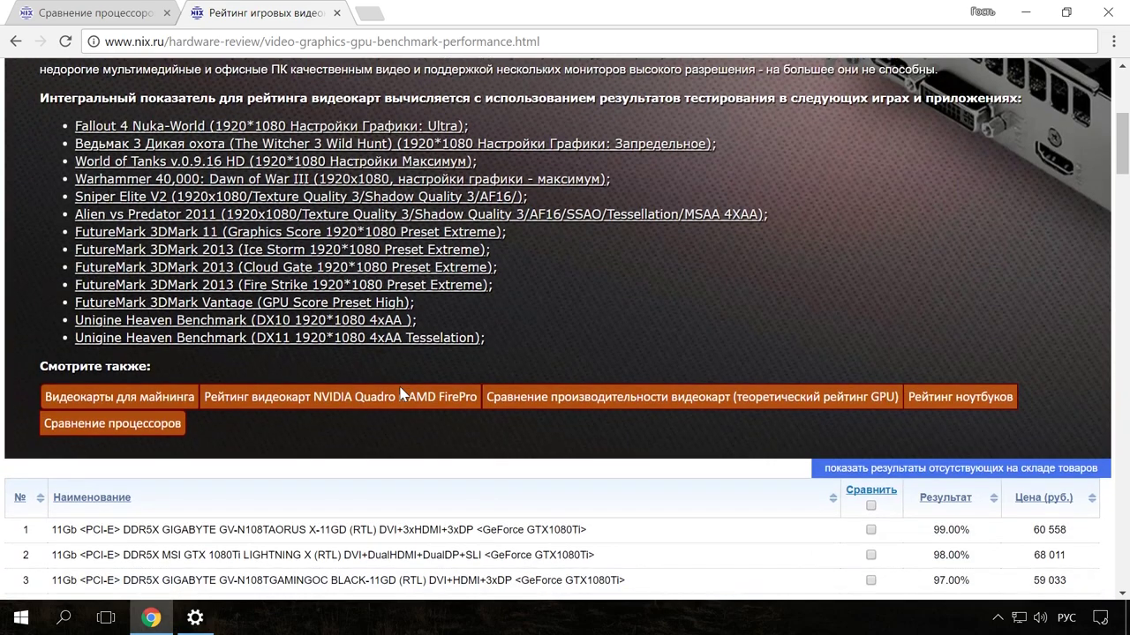
{"action": "scroll", "coordinate": [400, 393], "scroll_direction": "down", "scroll_amount": 4}
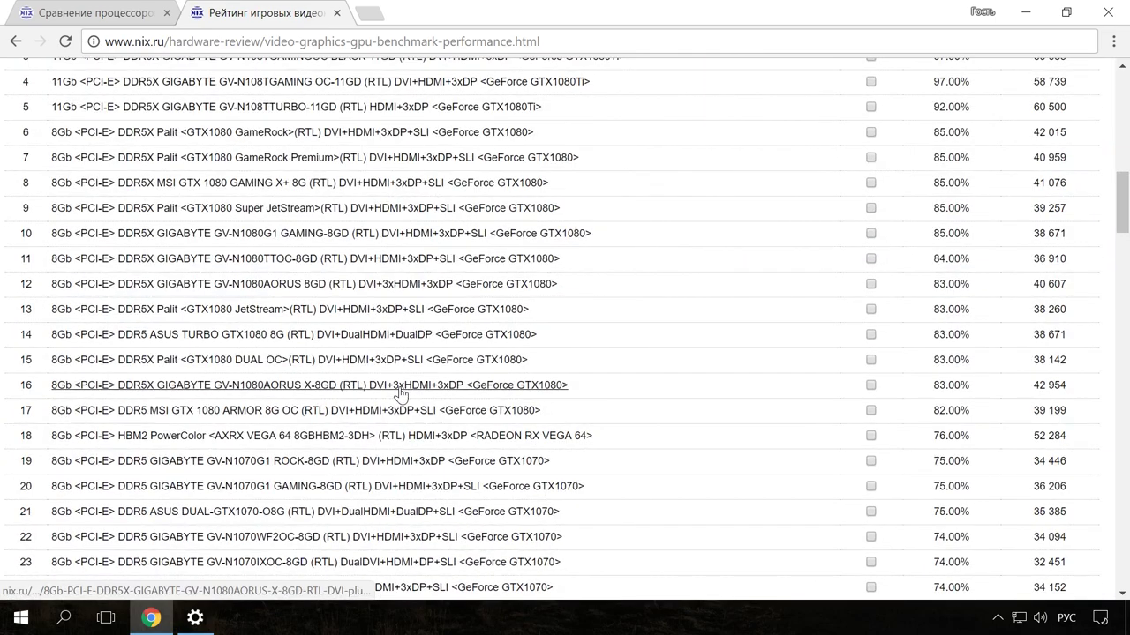
{"action": "scroll", "coordinate": [400, 393], "scroll_direction": "down", "scroll_amount": 1}
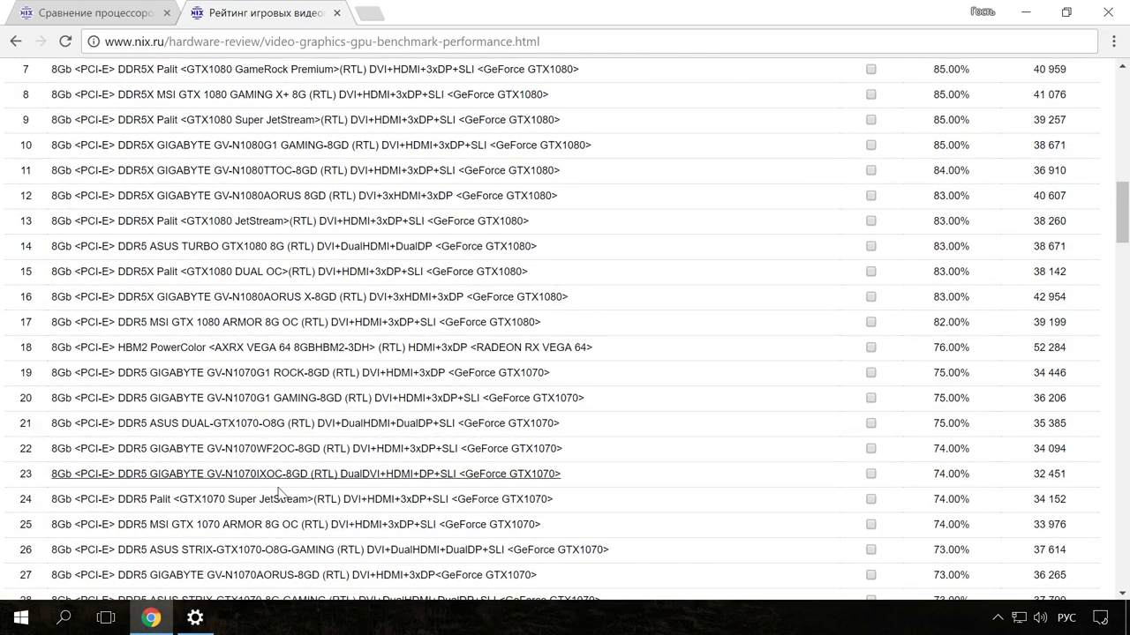
{"action": "left_click", "coordinate": [152, 620]}
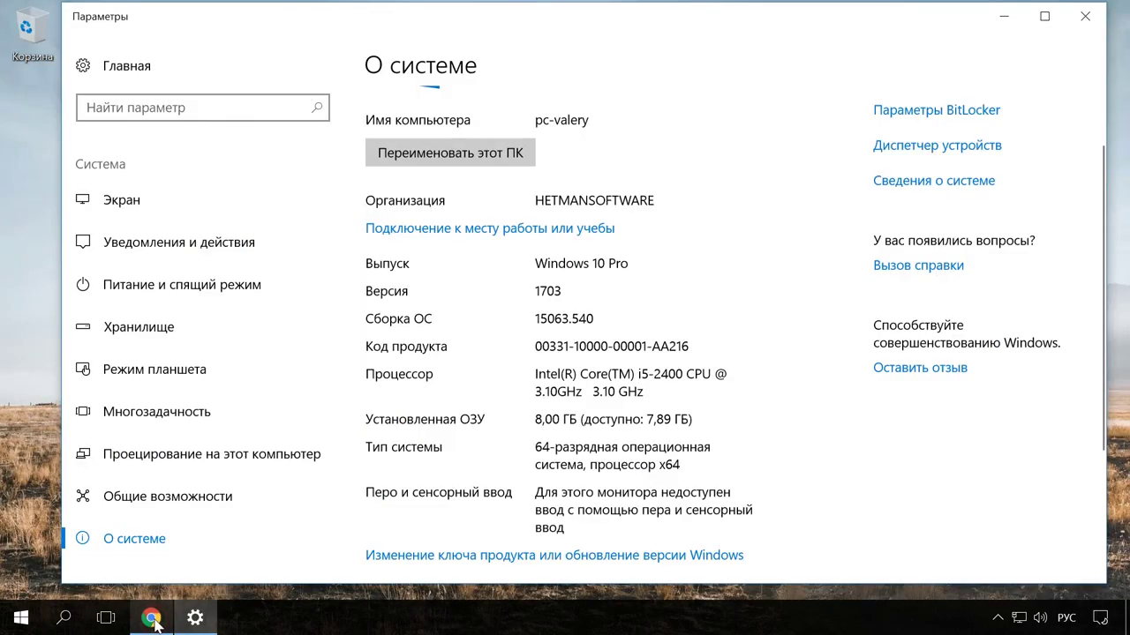
{"action": "left_click", "coordinate": [1084, 18]}
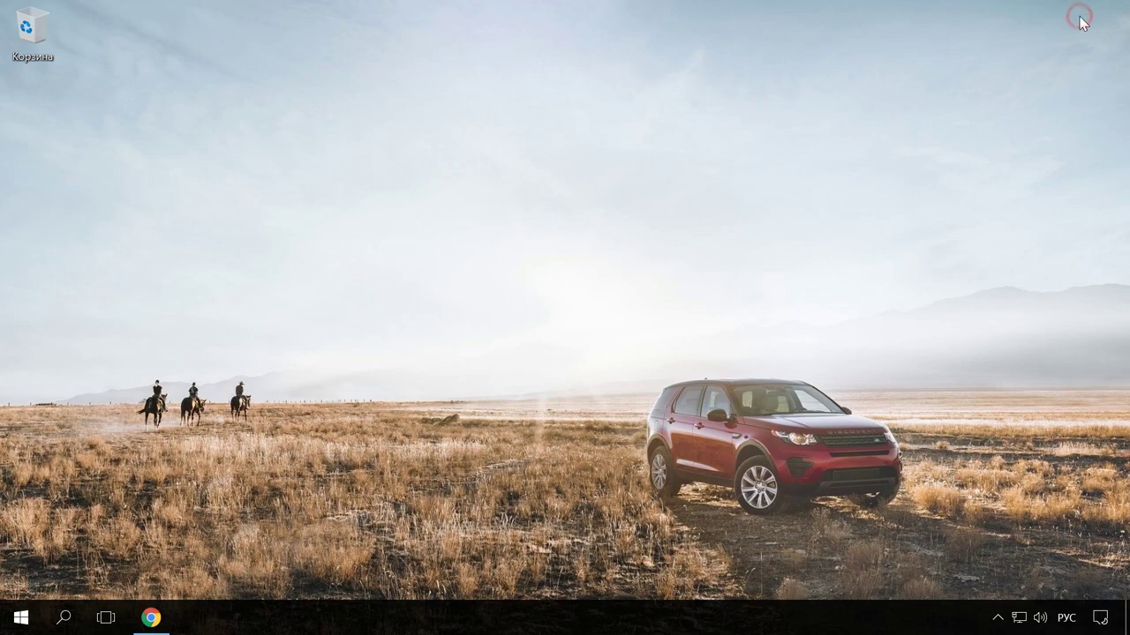